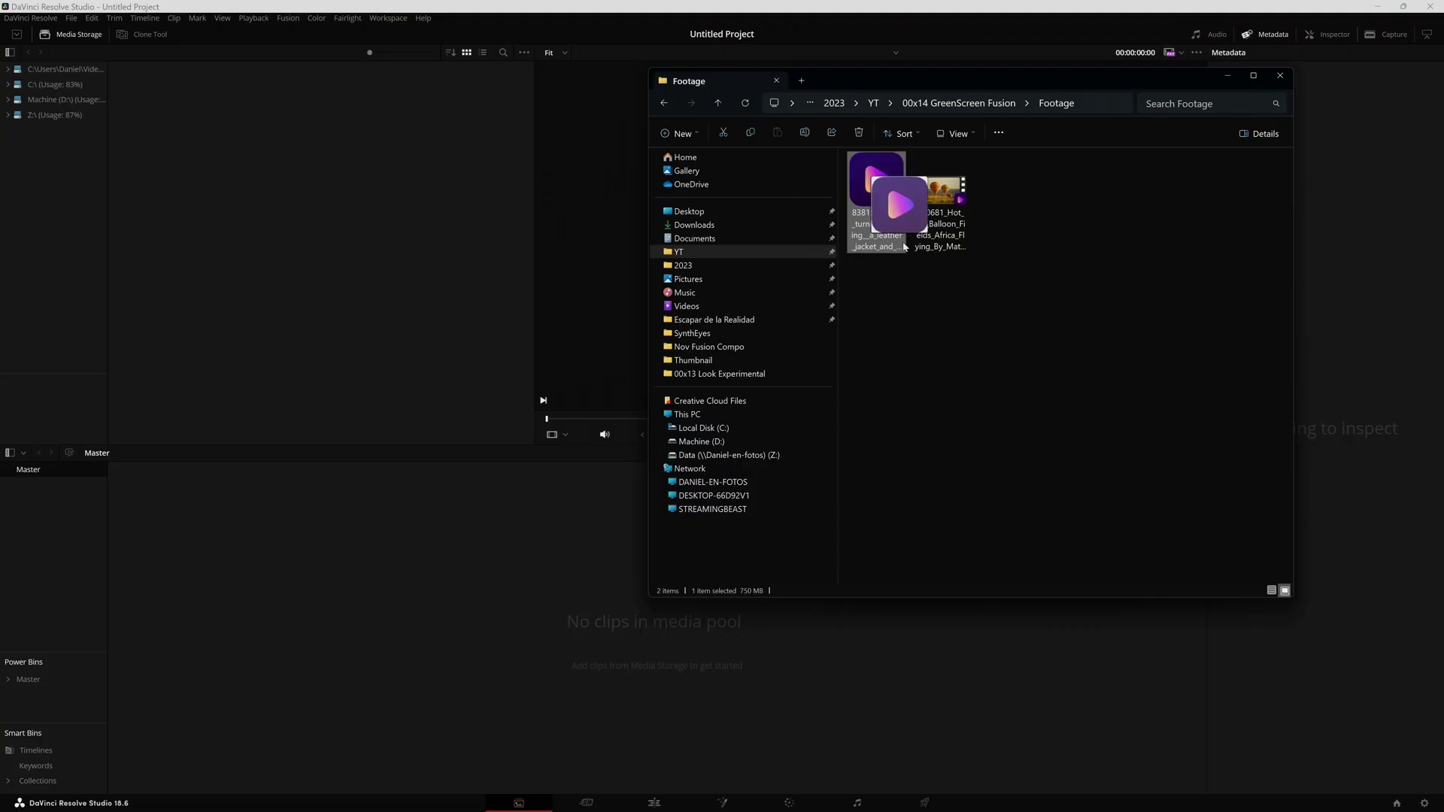
Import the green-screen model clip into the Media Pool and change the project frame rate to match it.
{"action": "left_click_drag", "start_coordinate": [905, 246], "coordinate": [465, 602]}
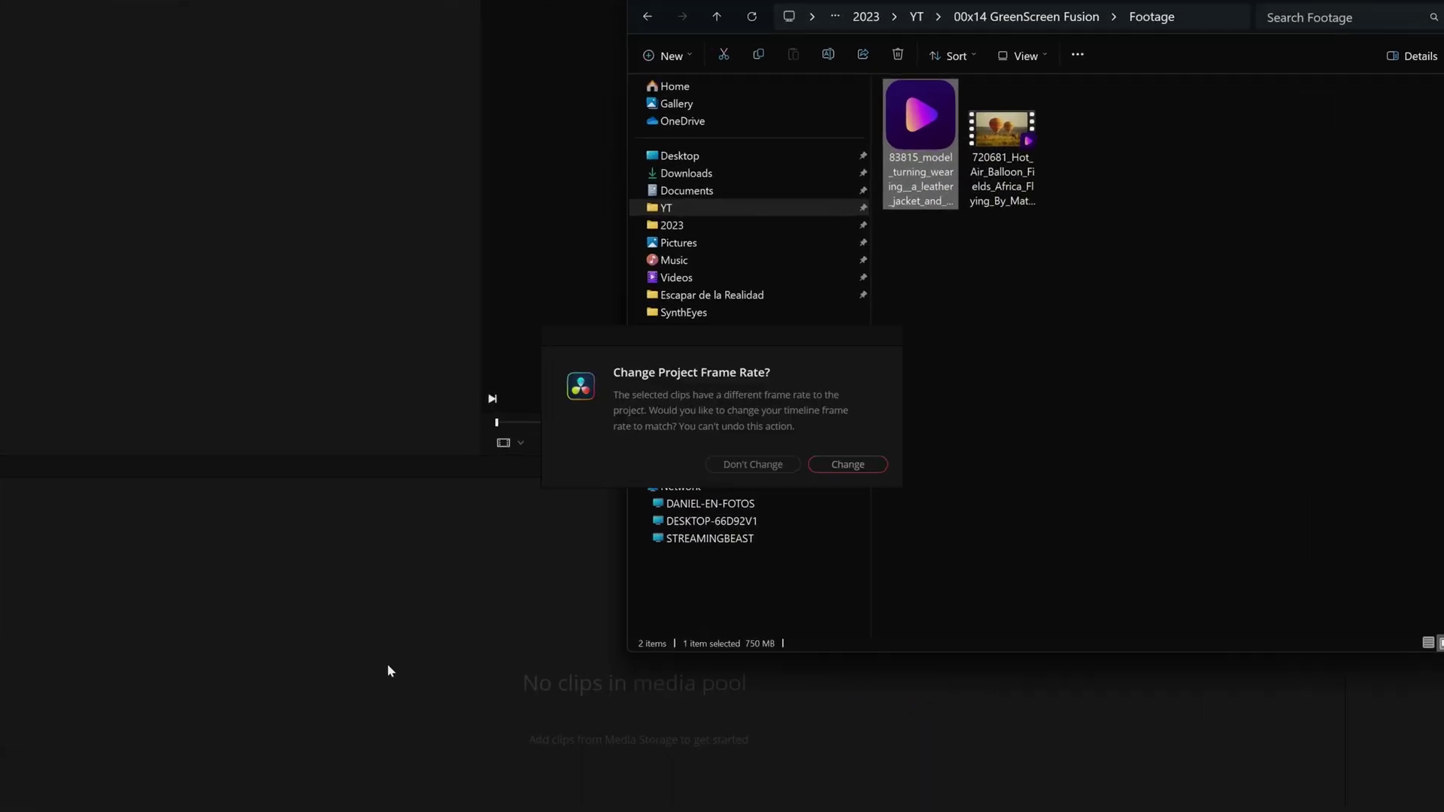
{"action": "left_click", "coordinate": [849, 465]}
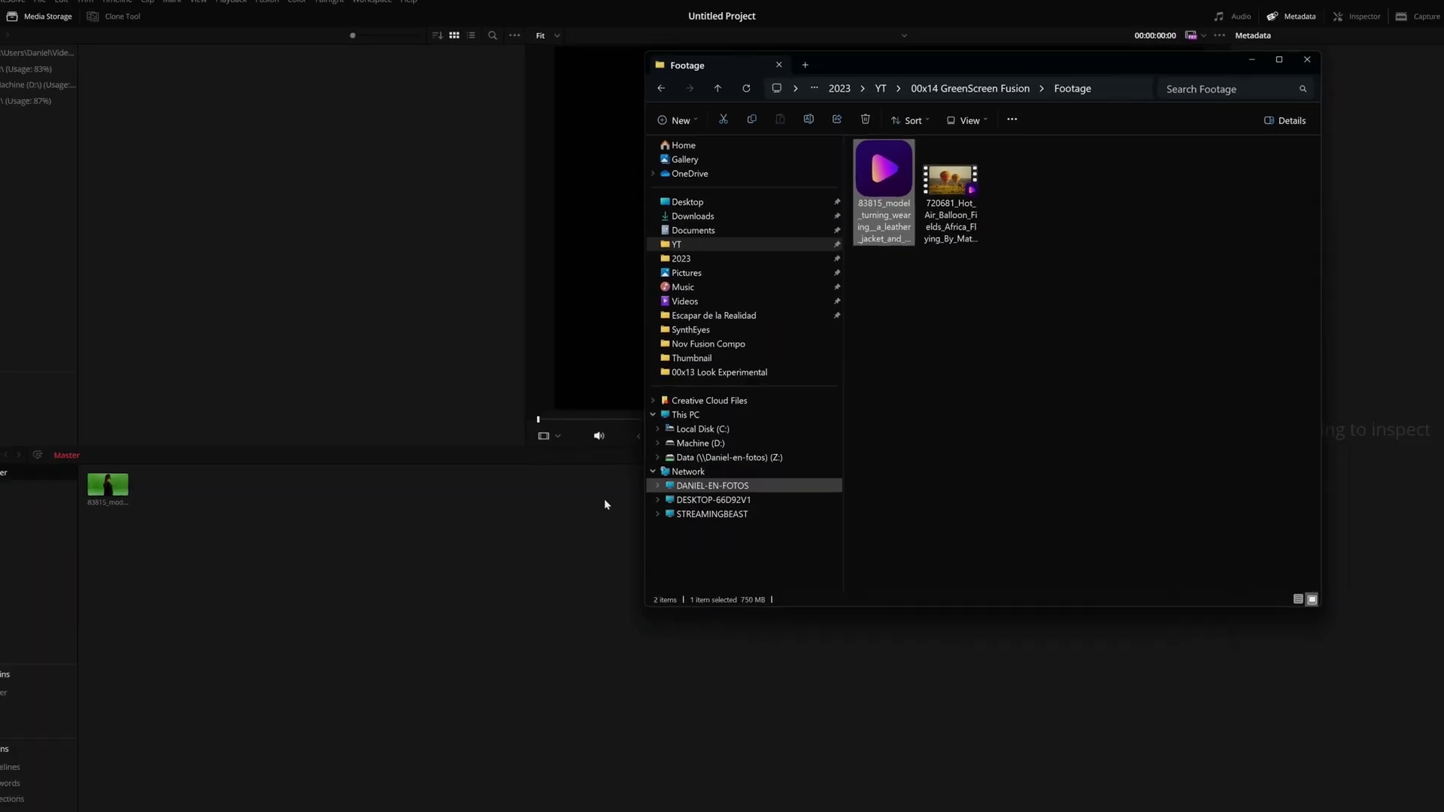
Create Timeline 1 from the selected green-screen clip.
{"action": "right_click", "coordinate": [213, 724]}
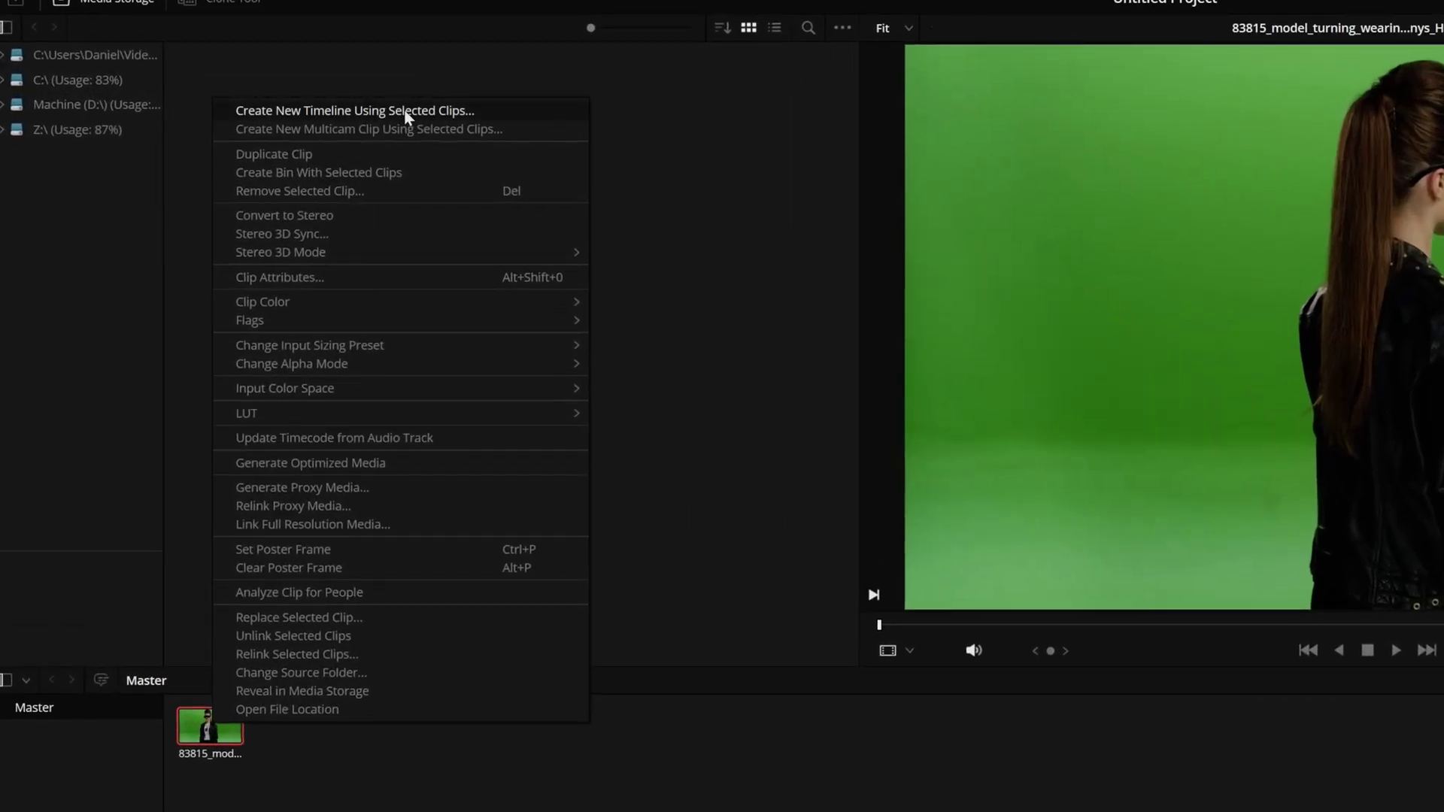
{"action": "left_click", "coordinate": [406, 112]}
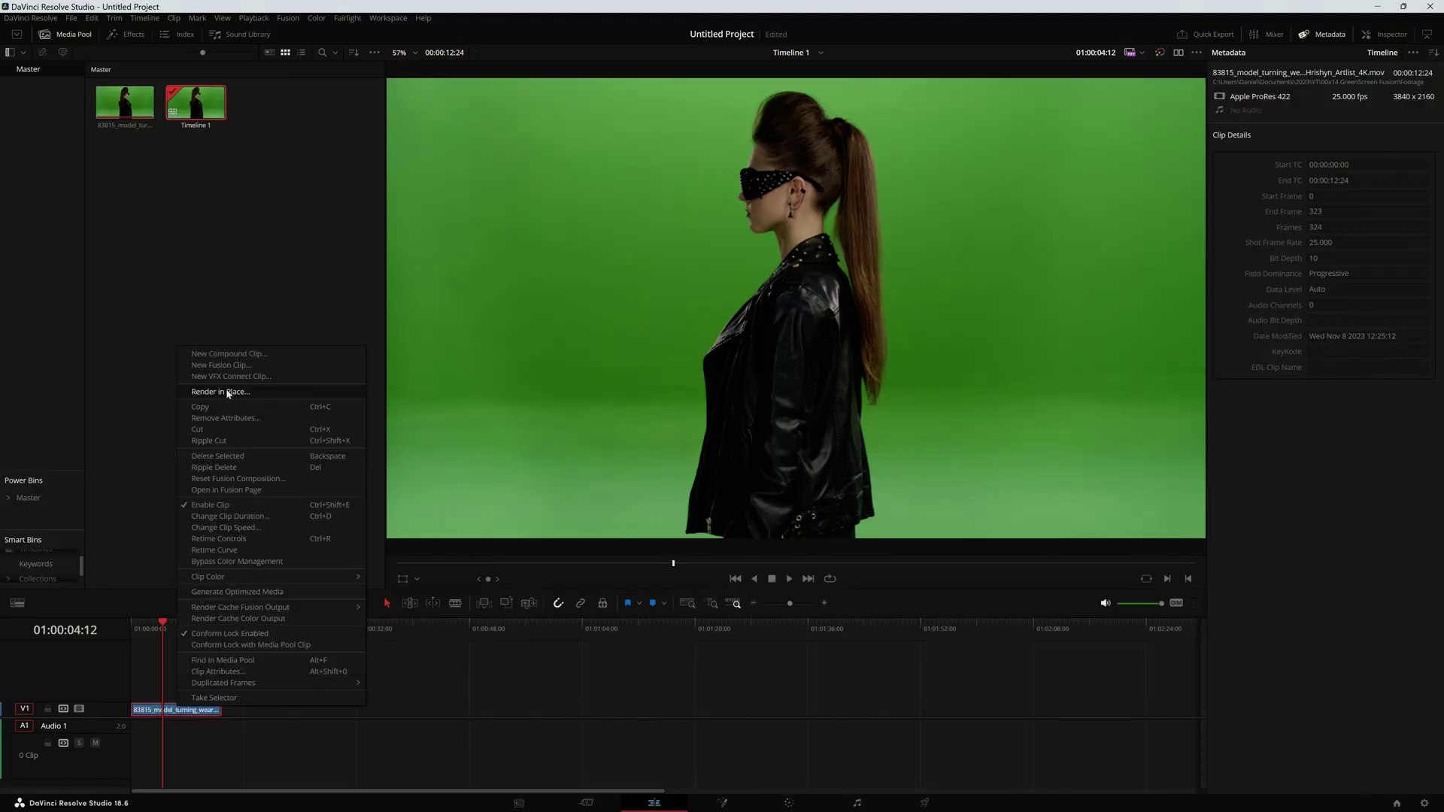
Make the timeline clip Fusion Clip 1, open it in Fusion and show MediaIn1 in the left viewer.
{"action": "left_click", "coordinate": [220, 366]}
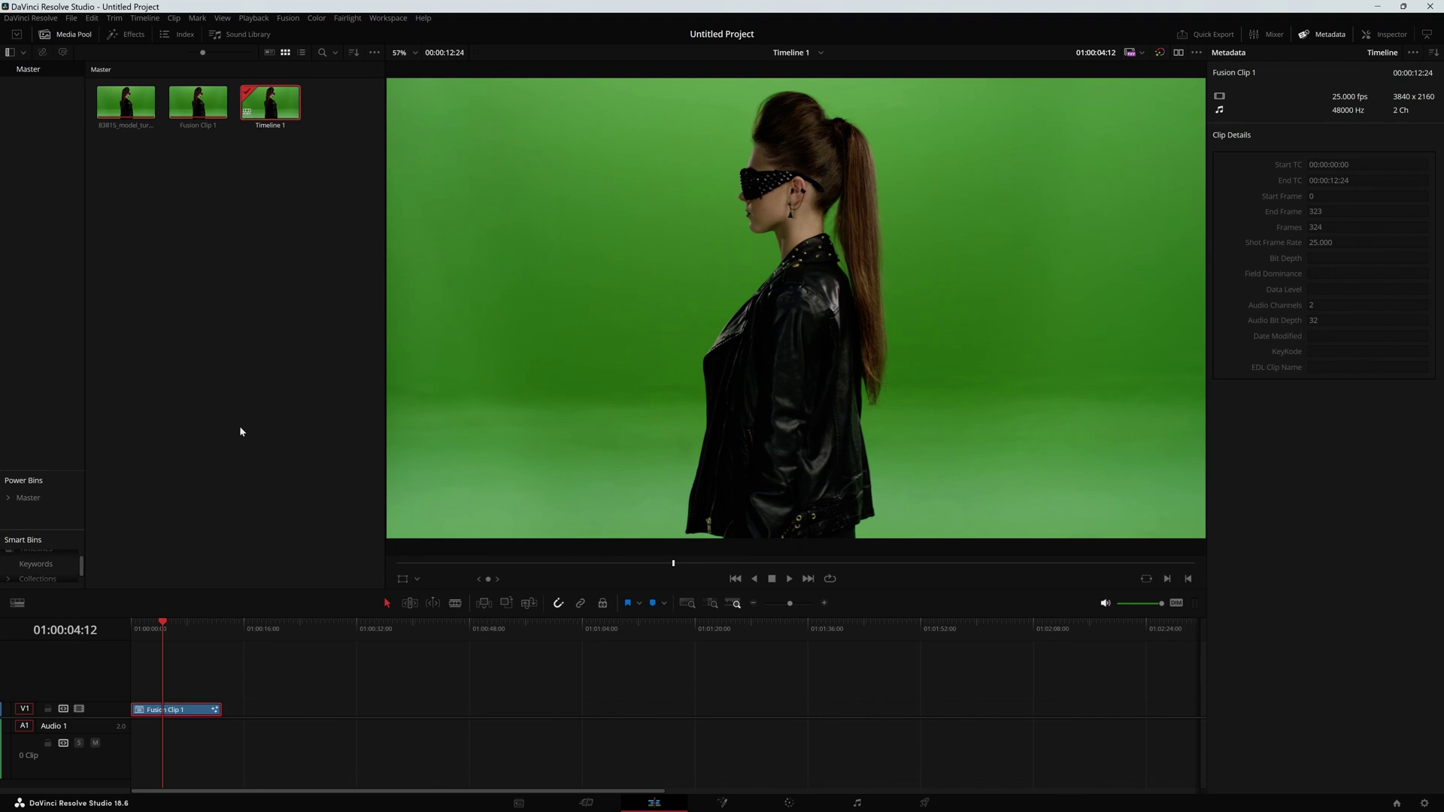
{"action": "left_click_drag", "start_coordinate": [173, 630], "coordinate": [170, 631]}
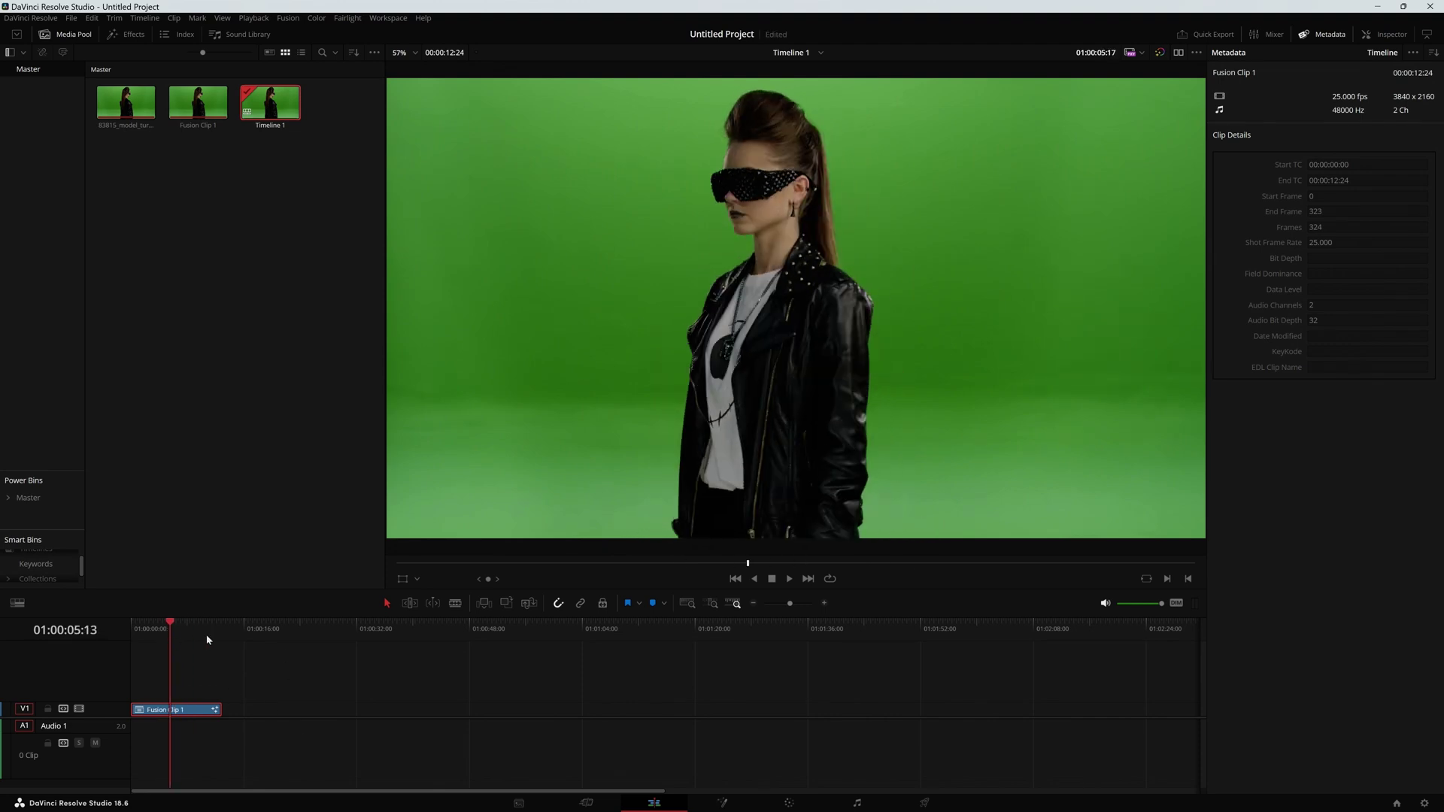
{"action": "left_click", "coordinate": [723, 800]}
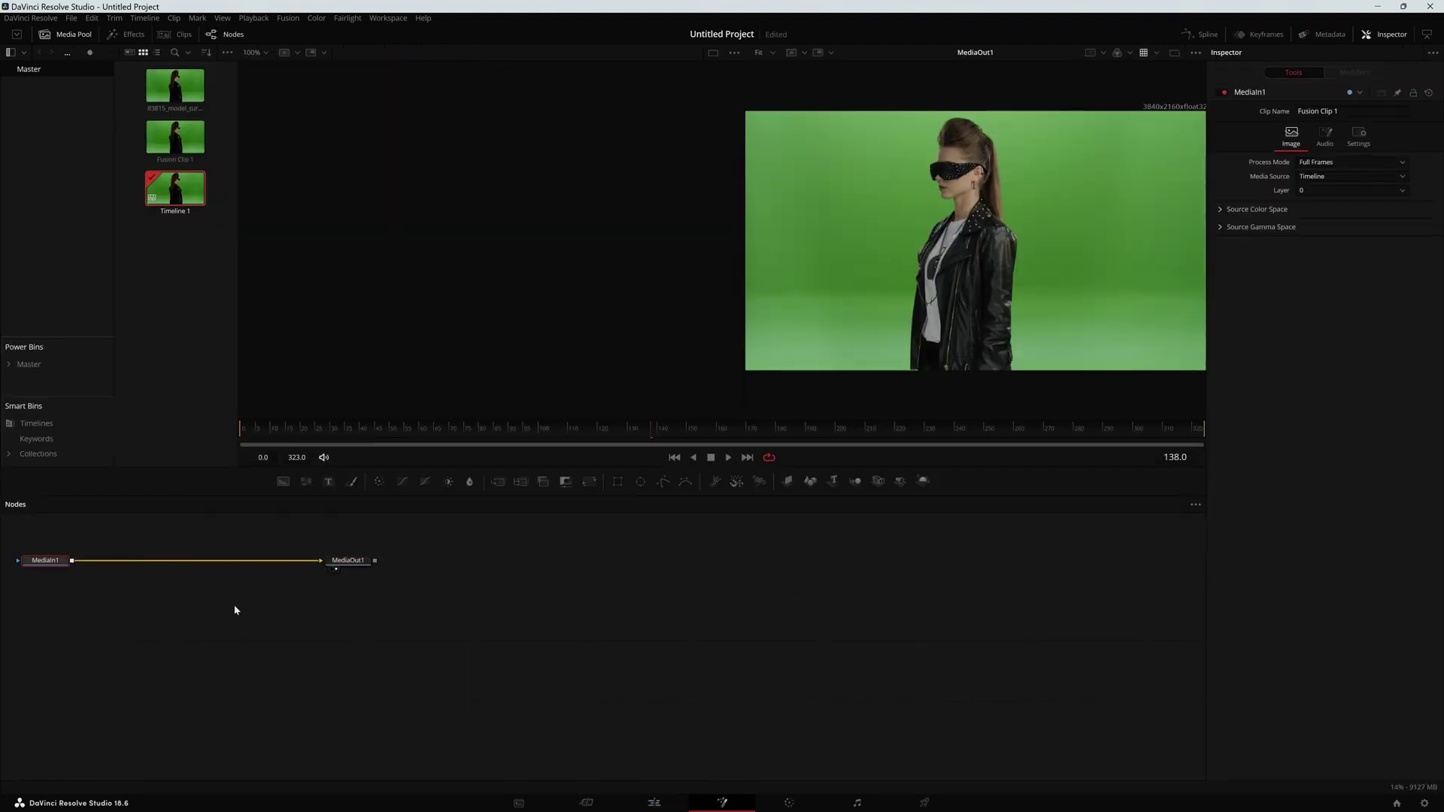
{"action": "mouse_move", "coordinate": [404, 648]}
{"action": "left_mouse_down"}
{"action": "mouse_move", "coordinate": [63, 549]}
{"action": "mouse_move", "coordinate": [442, 655]}
{"action": "mouse_move", "coordinate": [409, 613]}
{"action": "mouse_move", "coordinate": [406, 632]}
{"action": "mouse_move", "coordinate": [385, 631]}
{"action": "left_mouse_up"}
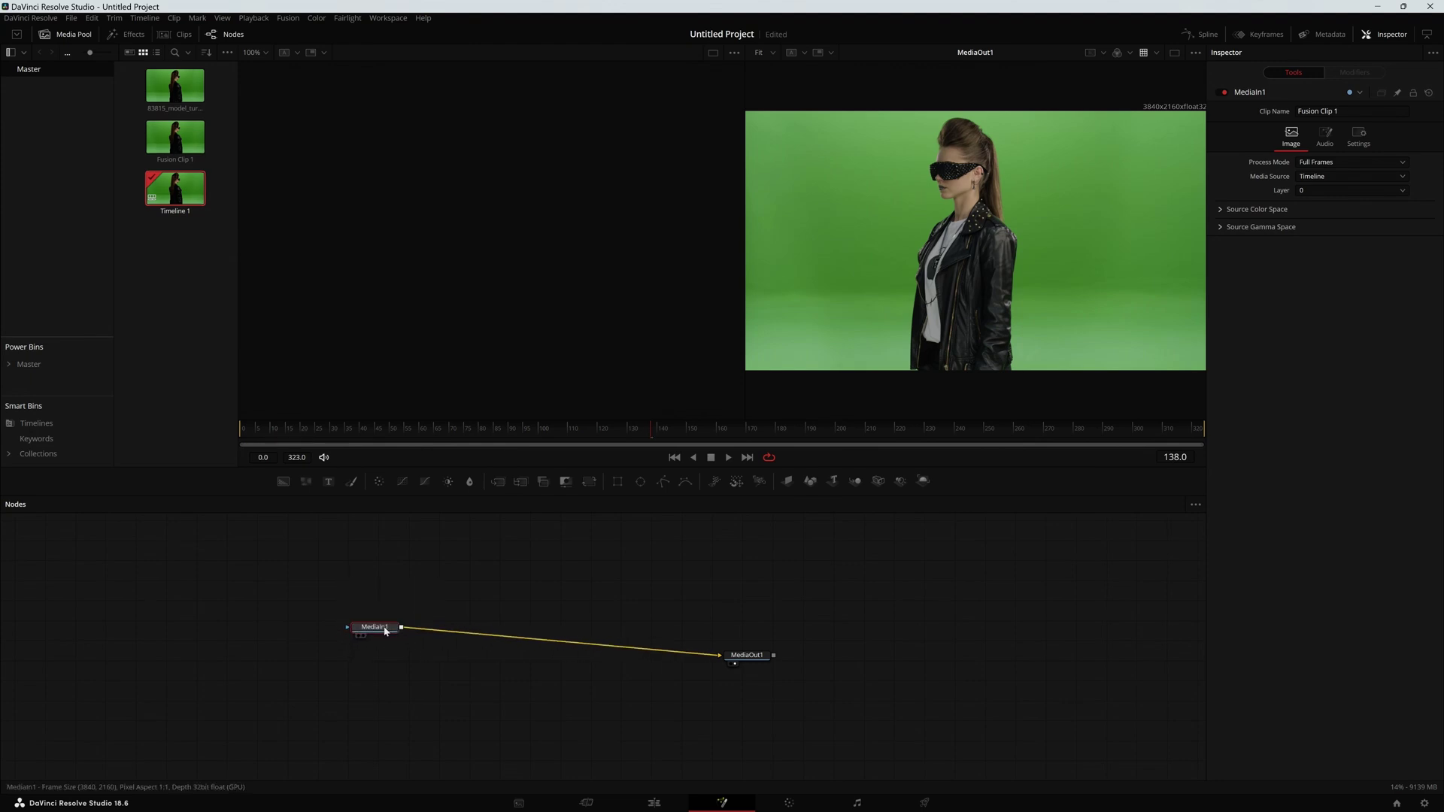
{"action": "key", "text": "1"}
Go to frame 67 and move MediaOut1 level with MediaIn1.
{"action": "left_click_drag", "start_coordinate": [408, 429], "coordinate": [444, 429]}
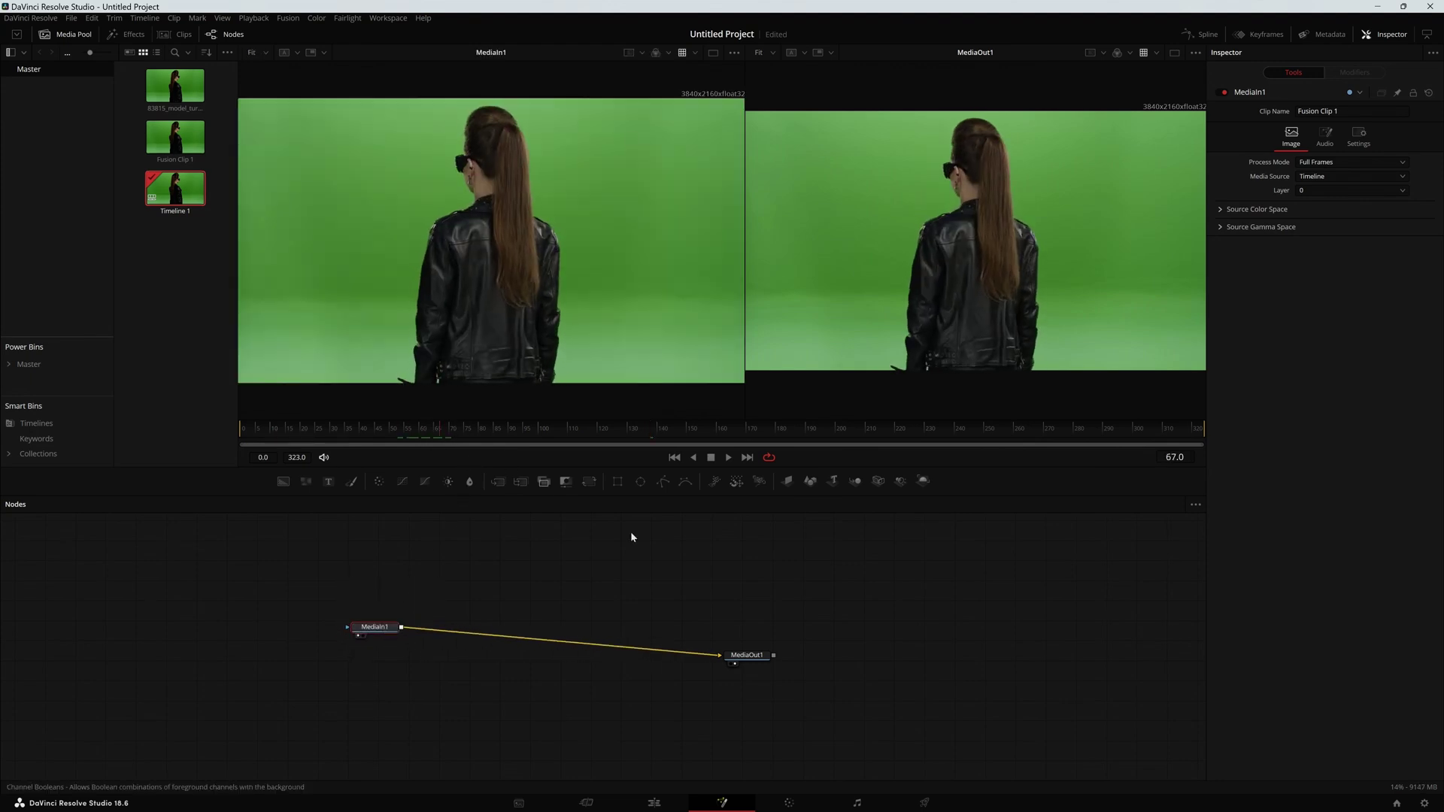
{"action": "left_click_drag", "start_coordinate": [744, 656], "coordinate": [757, 625]}
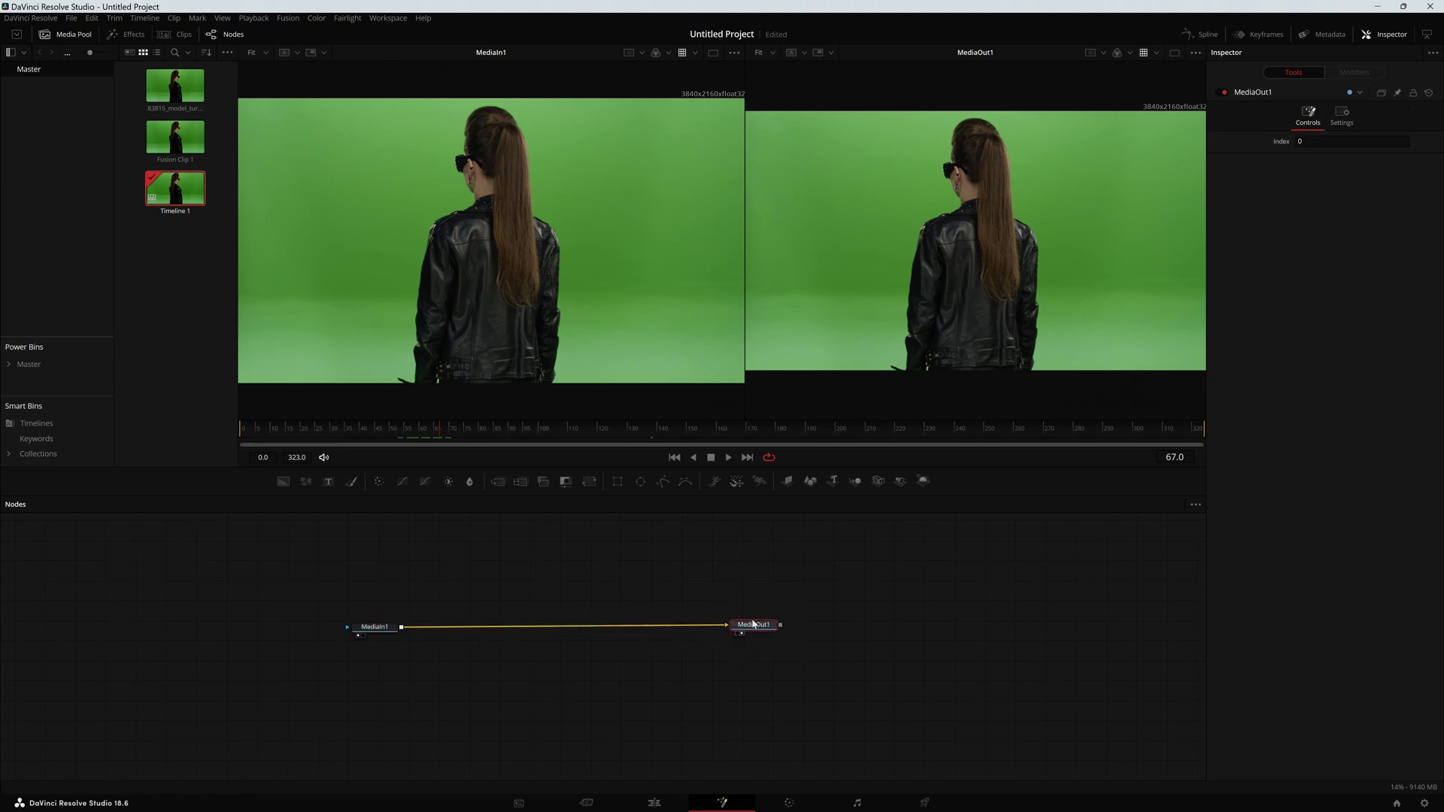
{"action": "left_click", "coordinate": [654, 802]}
{"action": "left_click", "coordinate": [789, 803]}
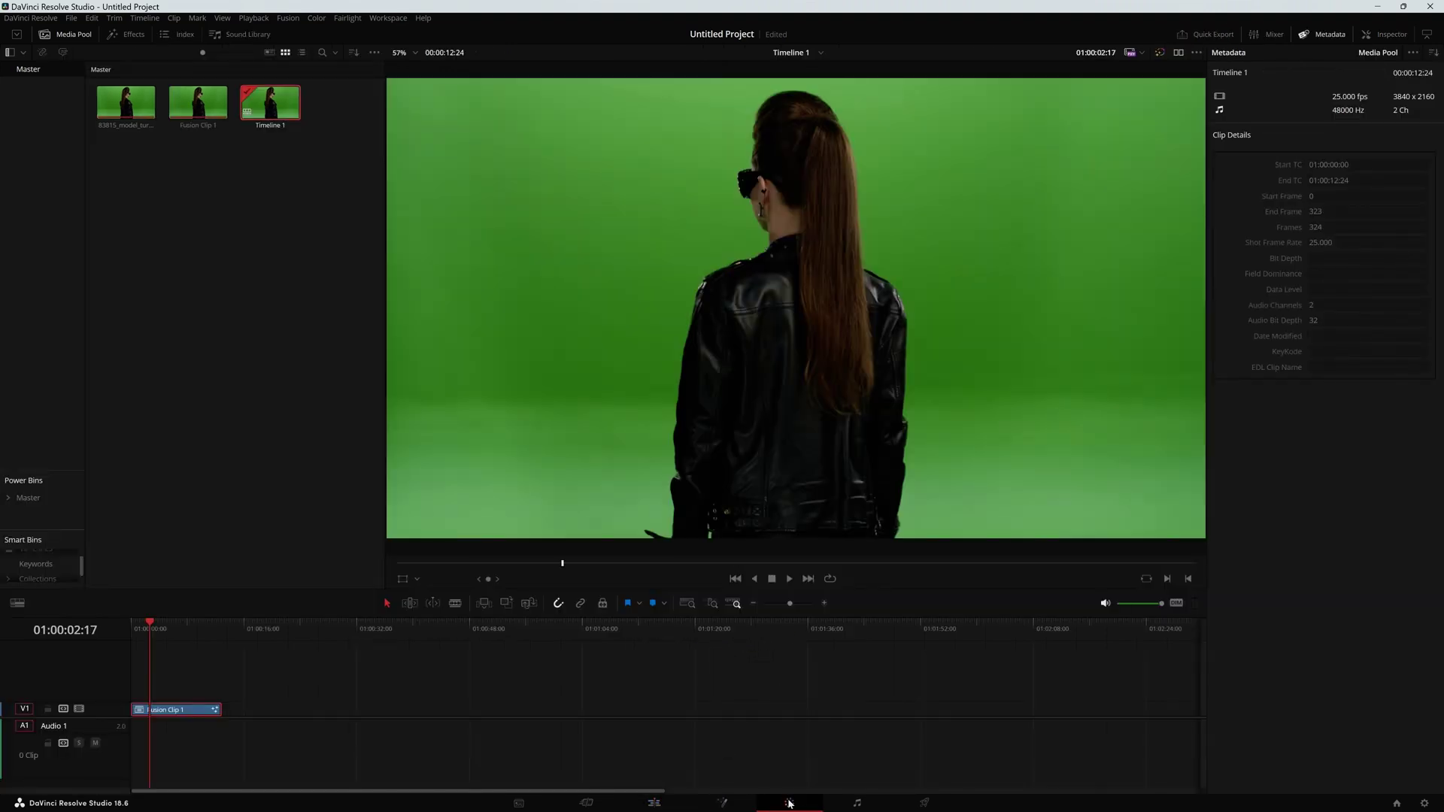
{"action": "key", "text": "shift+5"}
Disconnect MediaIn1 from MediaOut1 and check the timeline output on the Edit page.
{"action": "left_click_drag", "start_coordinate": [726, 625], "coordinate": [690, 670]}
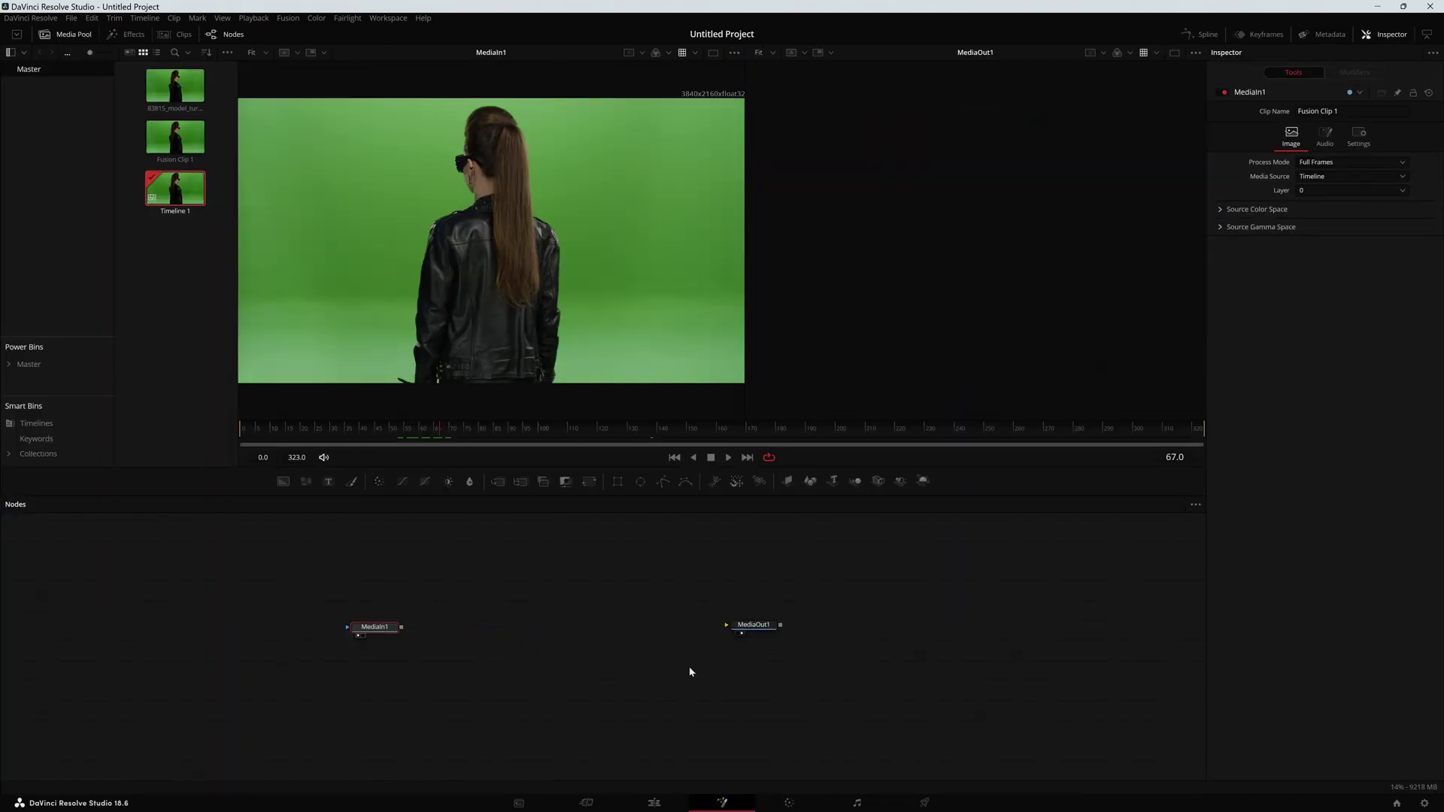
{"action": "left_click_drag", "start_coordinate": [746, 629], "coordinate": [742, 616]}
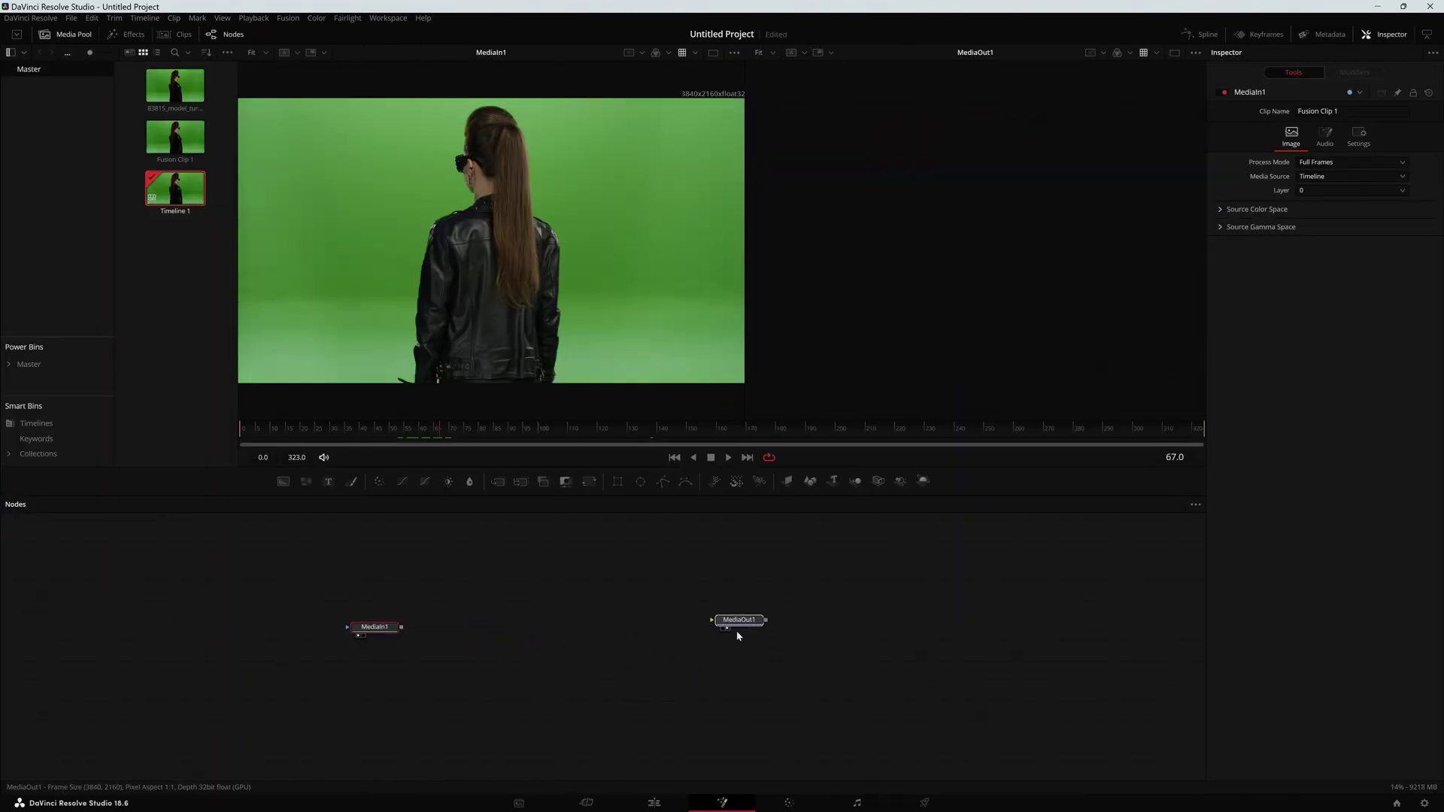
{"action": "left_click", "coordinate": [657, 801]}
{"action": "left_click_drag", "start_coordinate": [159, 632], "coordinate": [165, 631]}
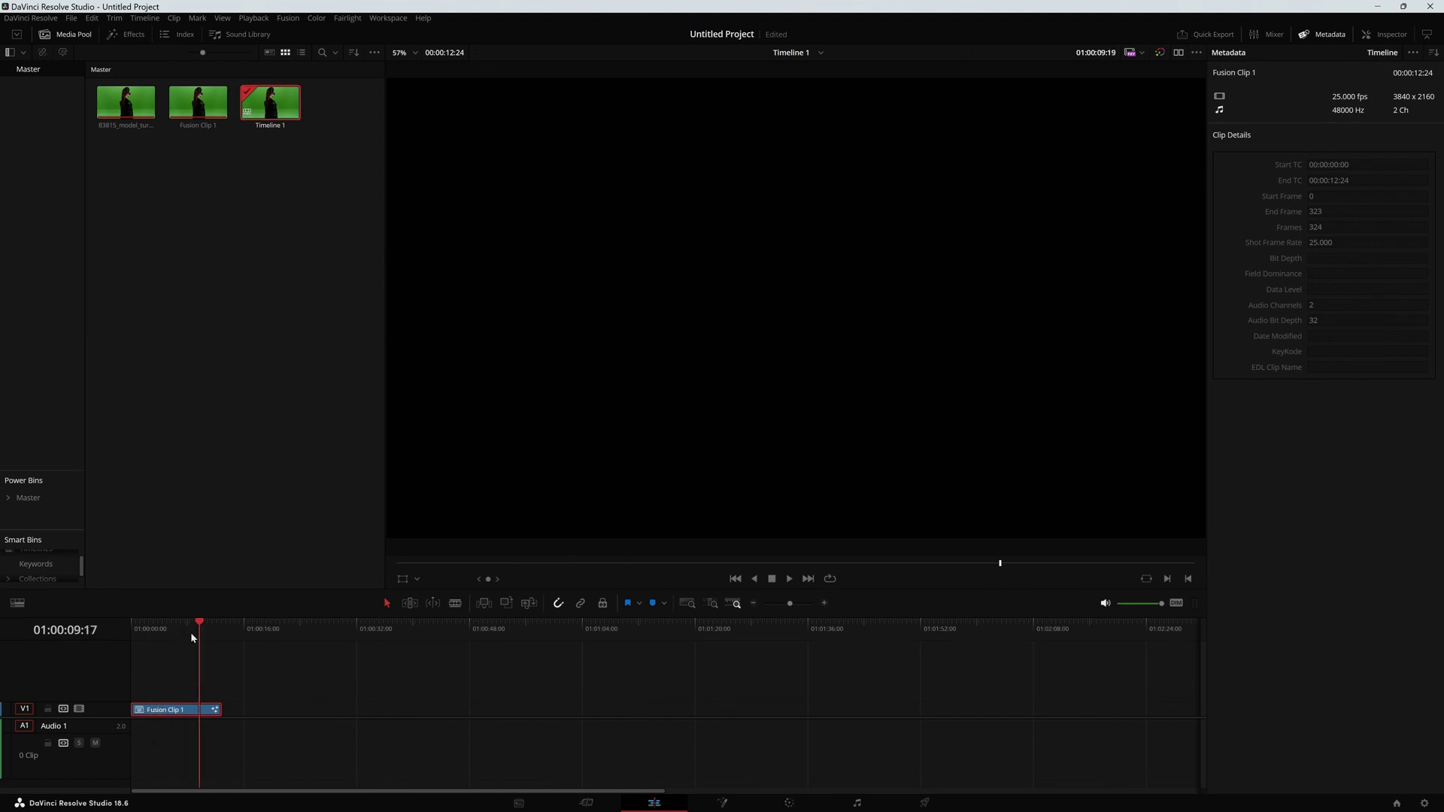
{"action": "left_click", "coordinate": [720, 803]}
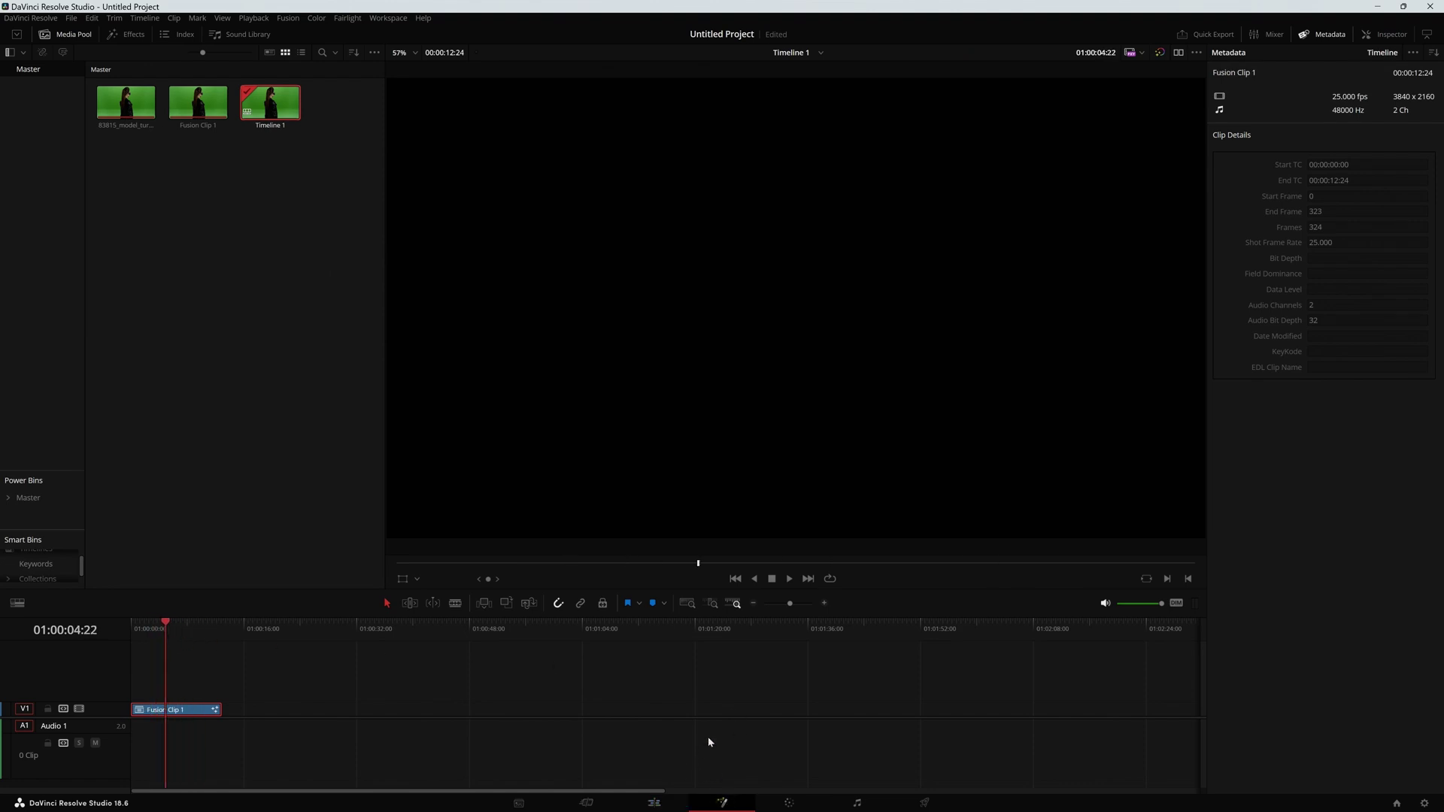
Connect MediaIn1's output to MediaOut1 and shift MediaIn1 further left.
{"action": "left_click_drag", "start_coordinate": [510, 633], "coordinate": [733, 628]}
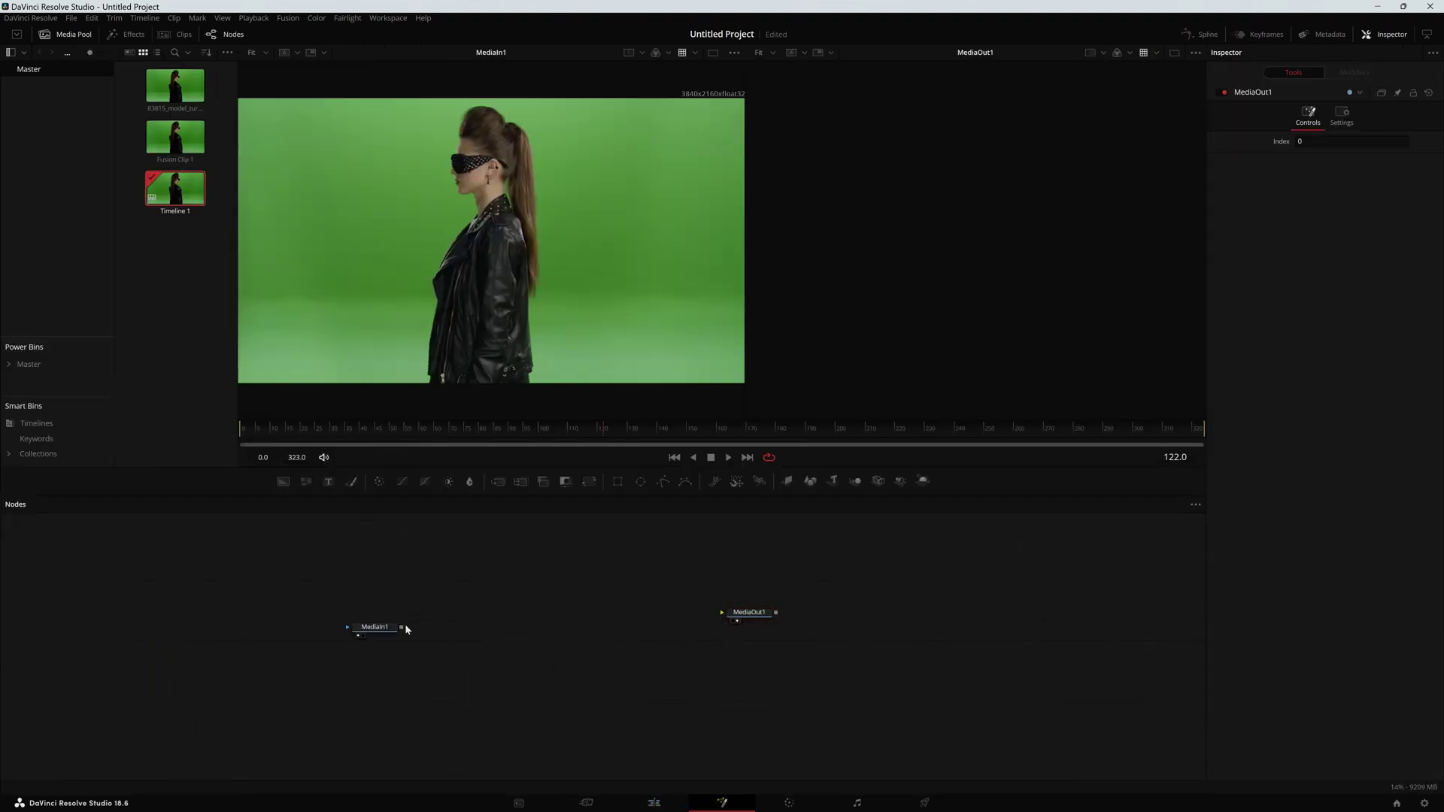
{"action": "mouse_move", "coordinate": [529, 621]}
{"action": "left_mouse_down"}
{"action": "mouse_move", "coordinate": [746, 614]}
{"action": "mouse_move", "coordinate": [722, 613]}
{"action": "mouse_move", "coordinate": [747, 634]}
{"action": "left_mouse_up"}
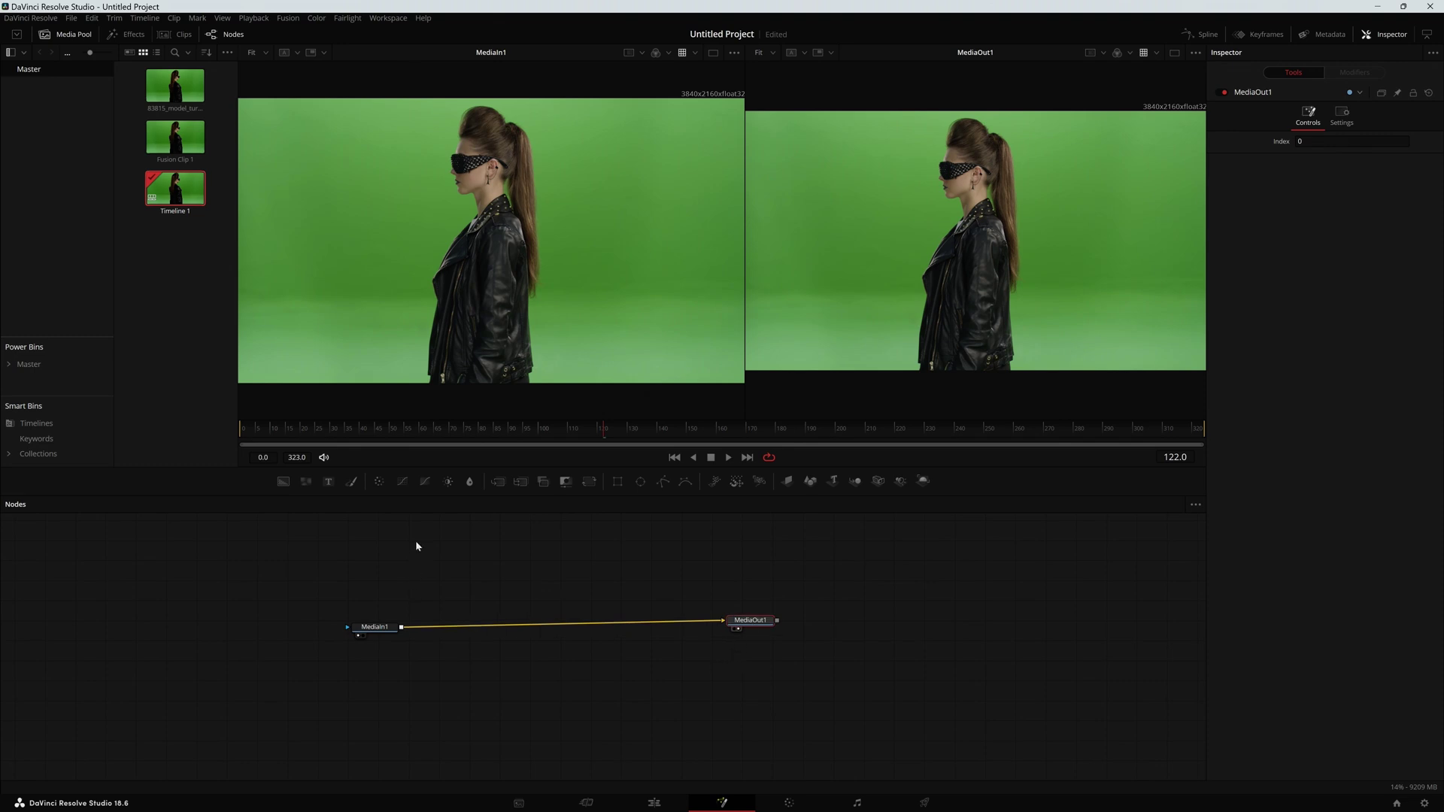
{"action": "left_click_drag", "start_coordinate": [418, 528], "coordinate": [716, 713]}
{"action": "left_click_drag", "start_coordinate": [374, 627], "coordinate": [332, 622]}
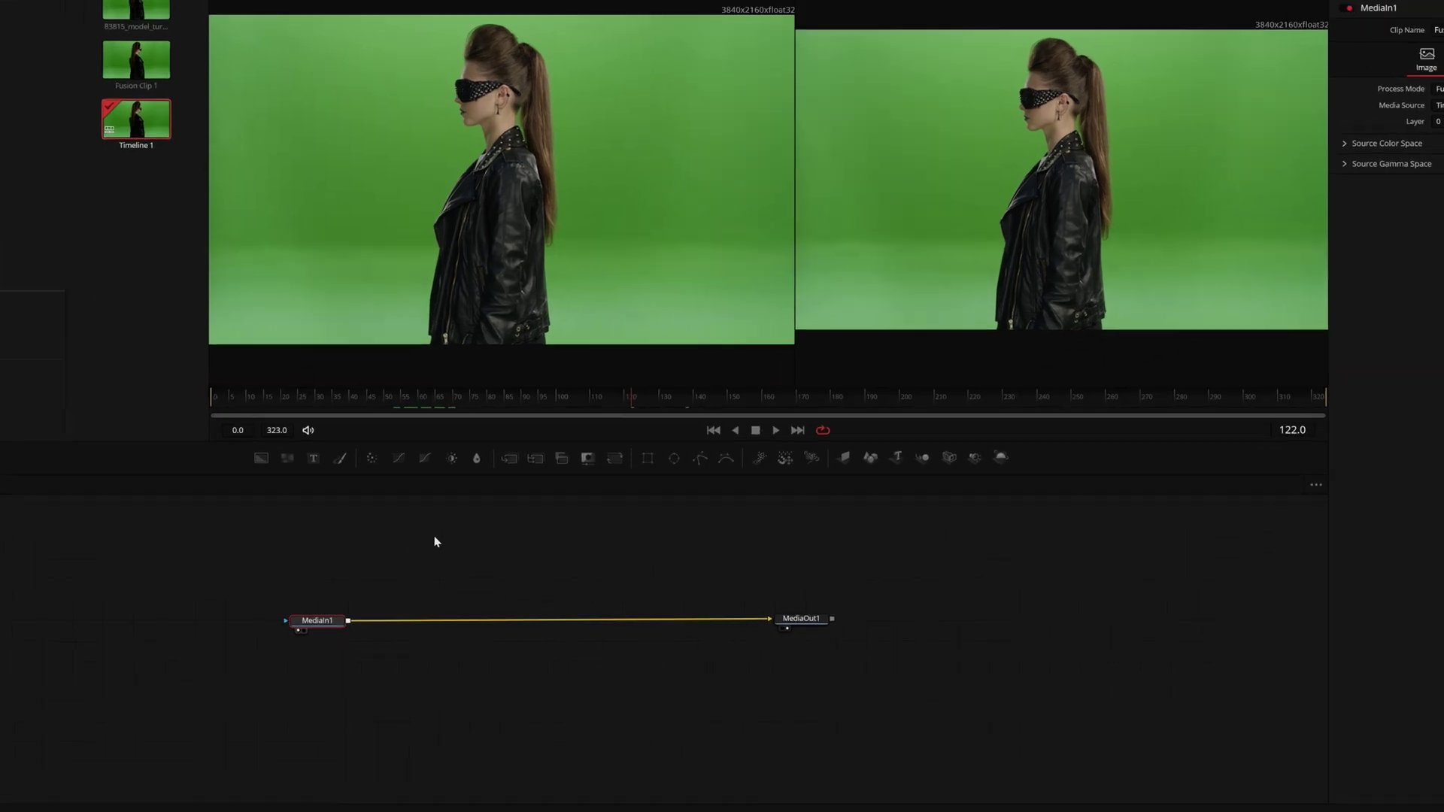
Add a 3D Keyer via the '3d k' tool search and drop DKeyer1 onto the MediaIn1–MediaOut1 link.
{"action": "key", "text": "shift+space"}
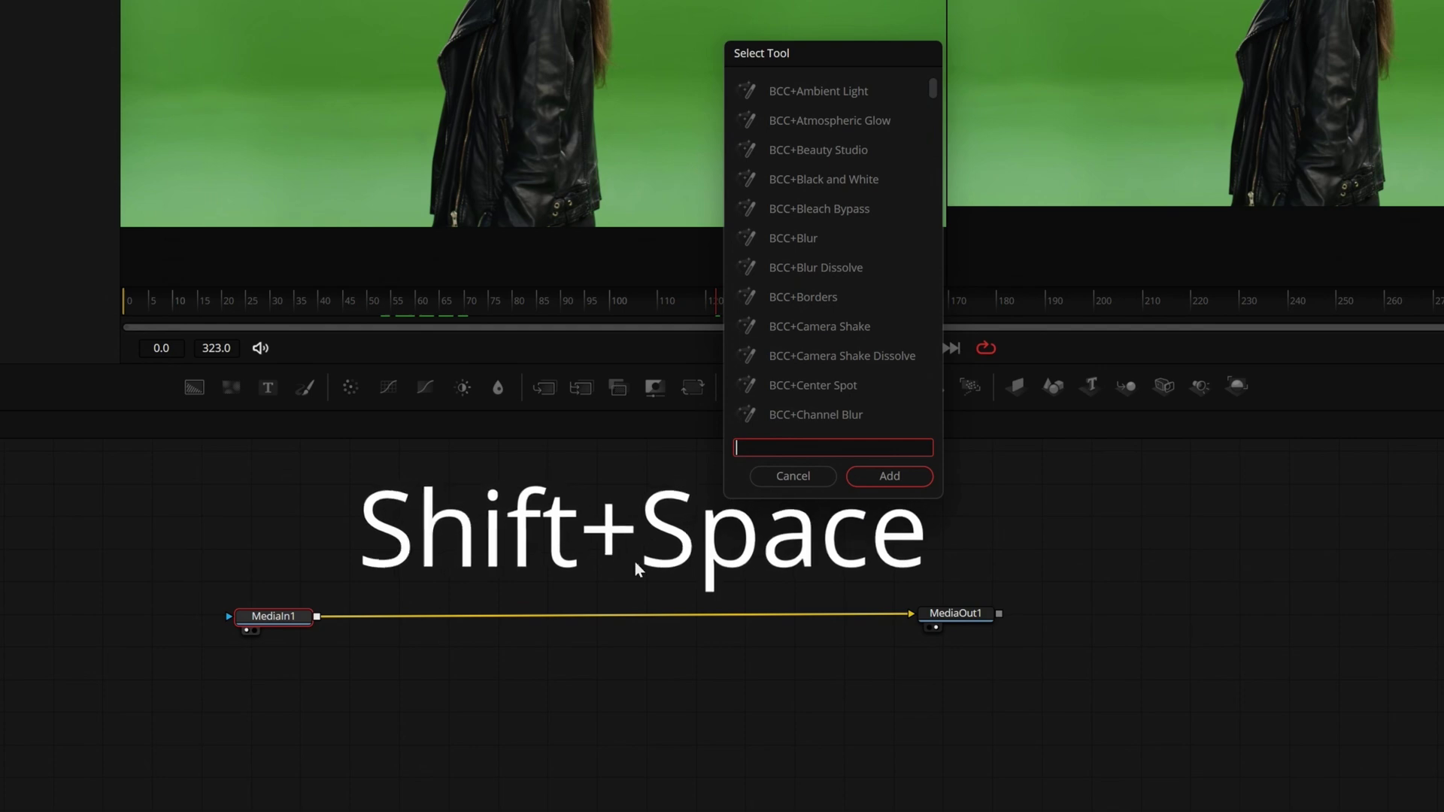
{"action": "type", "text": "3d k"}
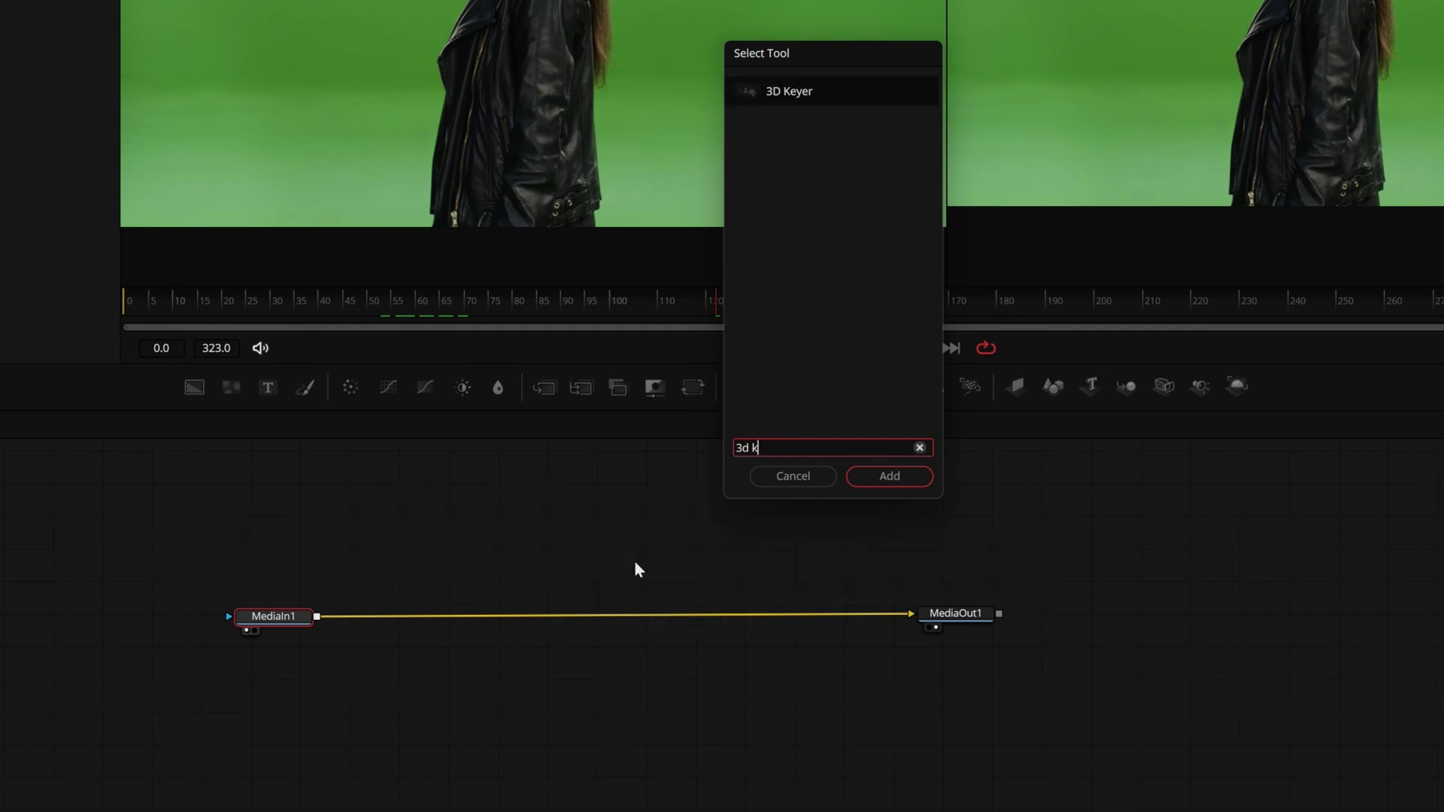
{"action": "left_click", "coordinate": [893, 478]}
{"action": "left_click_drag", "start_coordinate": [590, 563], "coordinate": [525, 662]}
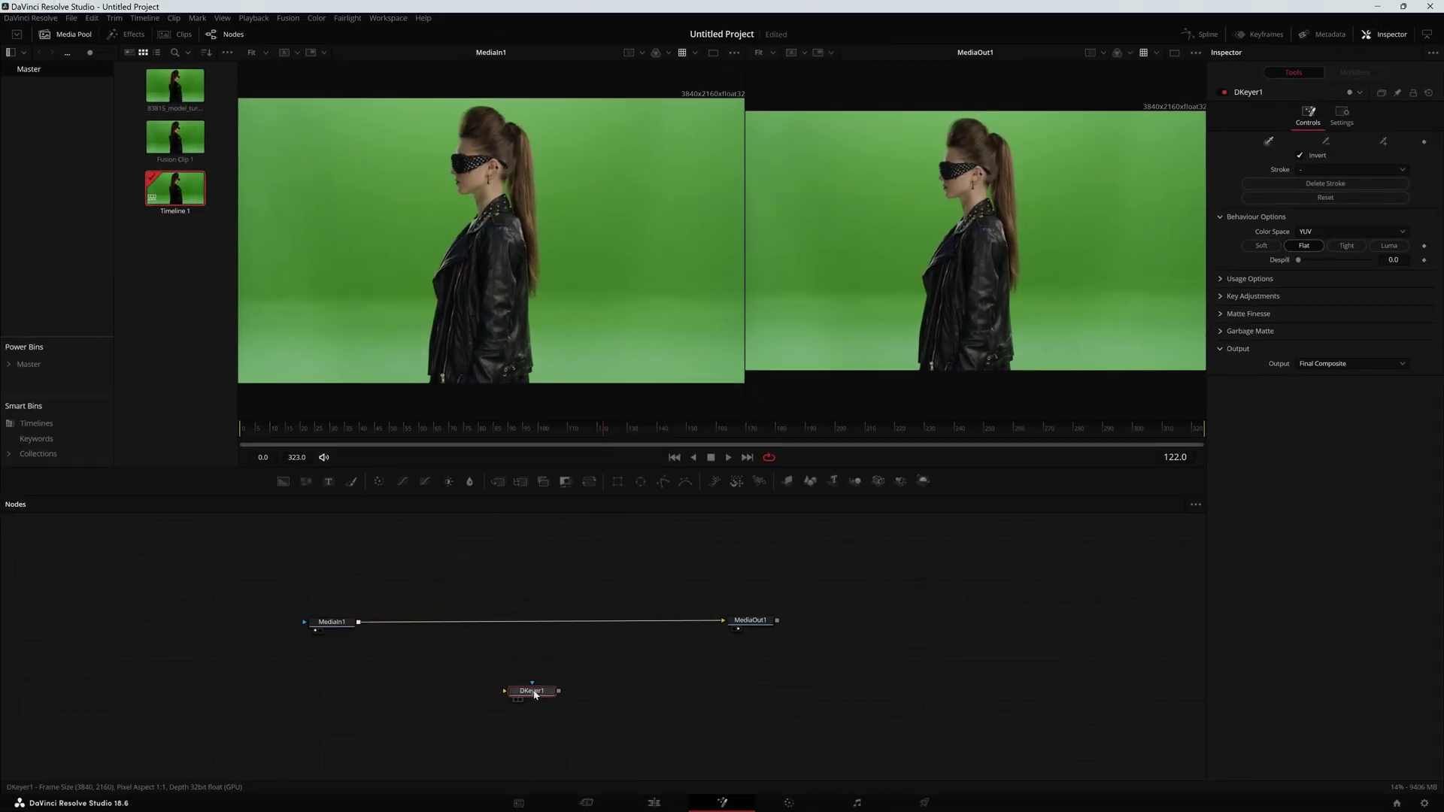
{"action": "left_click_drag", "start_coordinate": [535, 694], "coordinate": [536, 662]}
{"action": "mouse_move", "coordinate": [536, 662]}
{"action": "left_mouse_down"}
{"action": "mouse_move", "coordinate": [536, 626]}
{"action": "mouse_move", "coordinate": [562, 631]}
{"action": "left_mouse_up"}
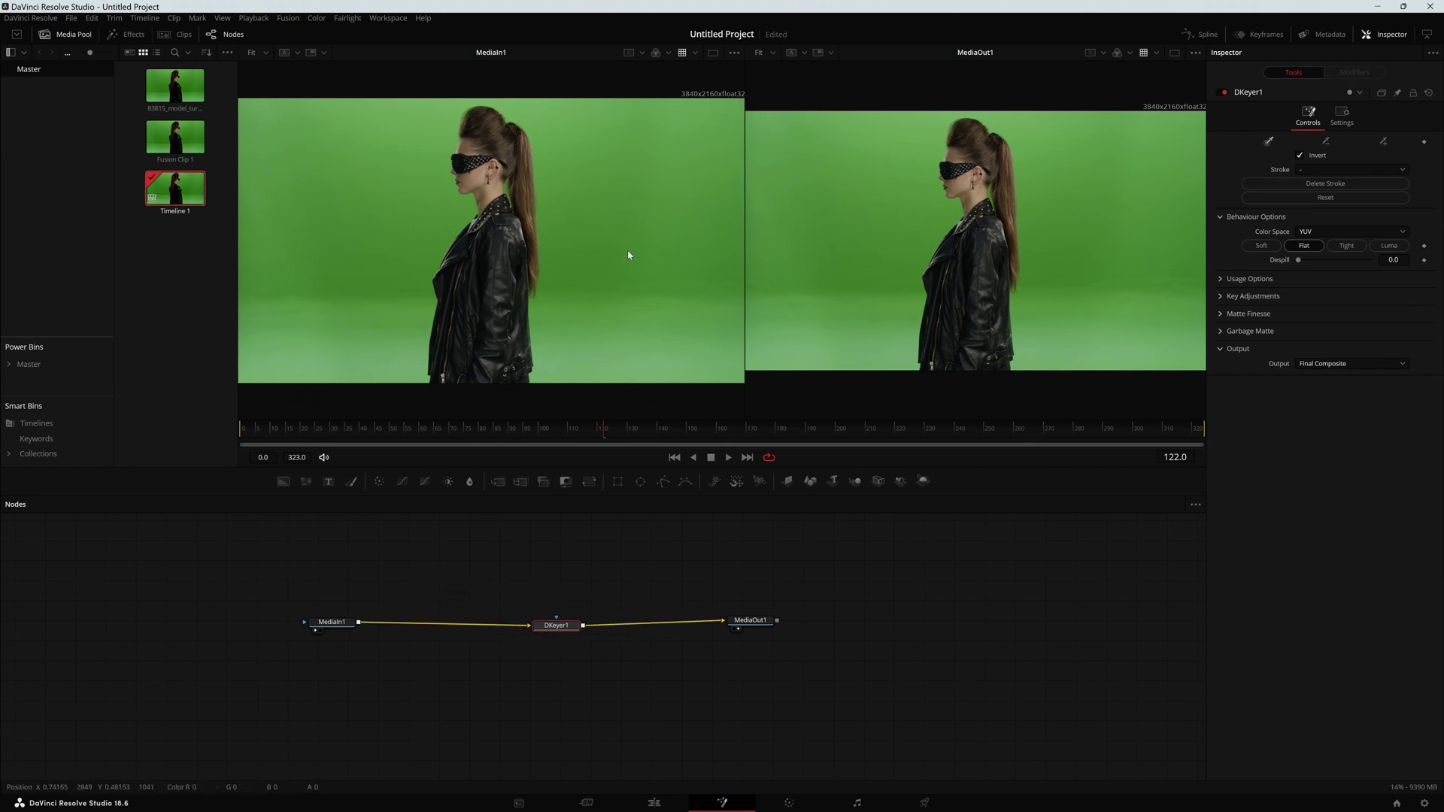
{"action": "mouse_move", "coordinate": [331, 623]}
{"action": "left_mouse_down"}
{"action": "mouse_move", "coordinate": [329, 609]}
{"action": "mouse_move", "coordinate": [347, 623]}
{"action": "left_mouse_up"}
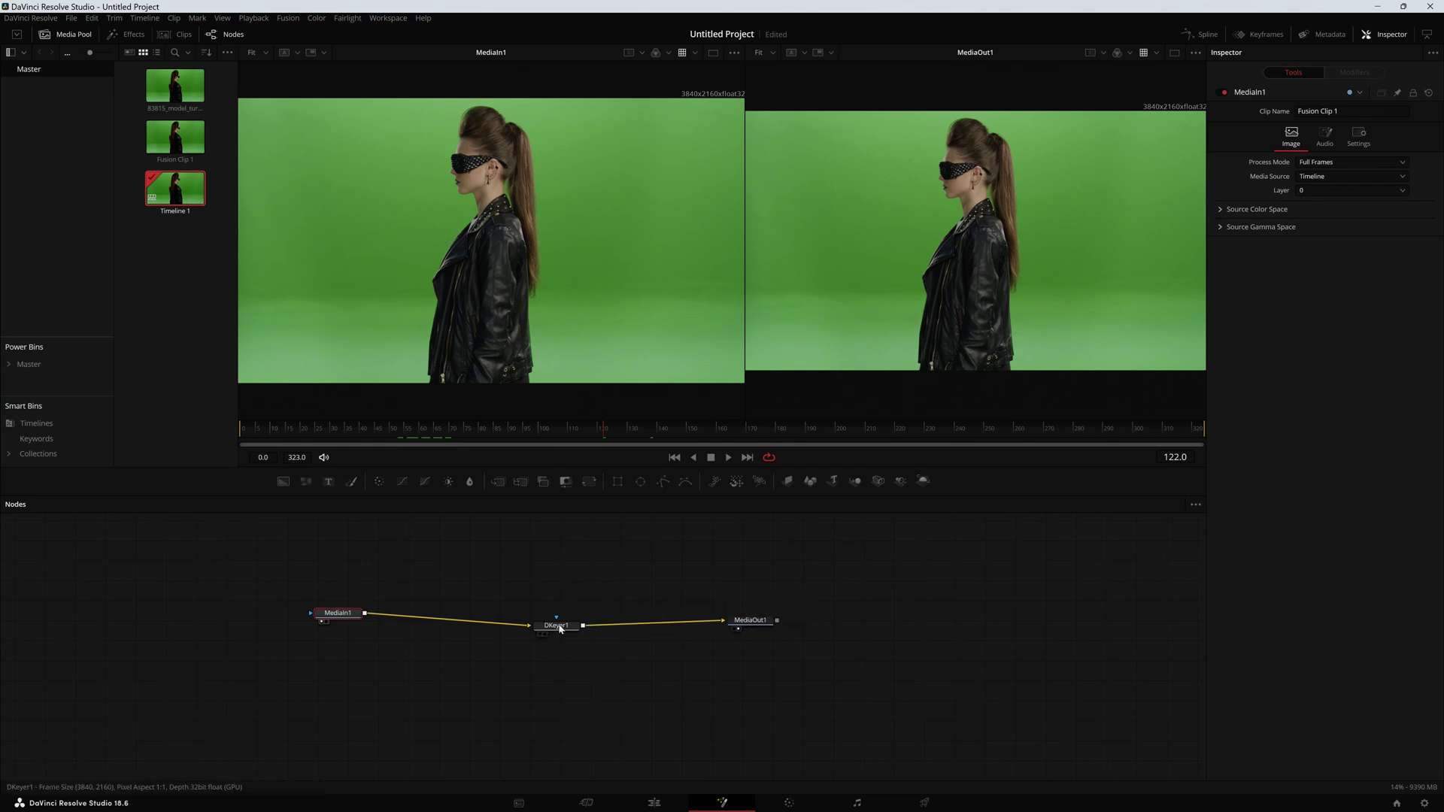
Sample the green backdrop in DKeyer1 to key it out, checking later frames.
{"action": "left_click_drag", "start_coordinate": [562, 626], "coordinate": [564, 629]}
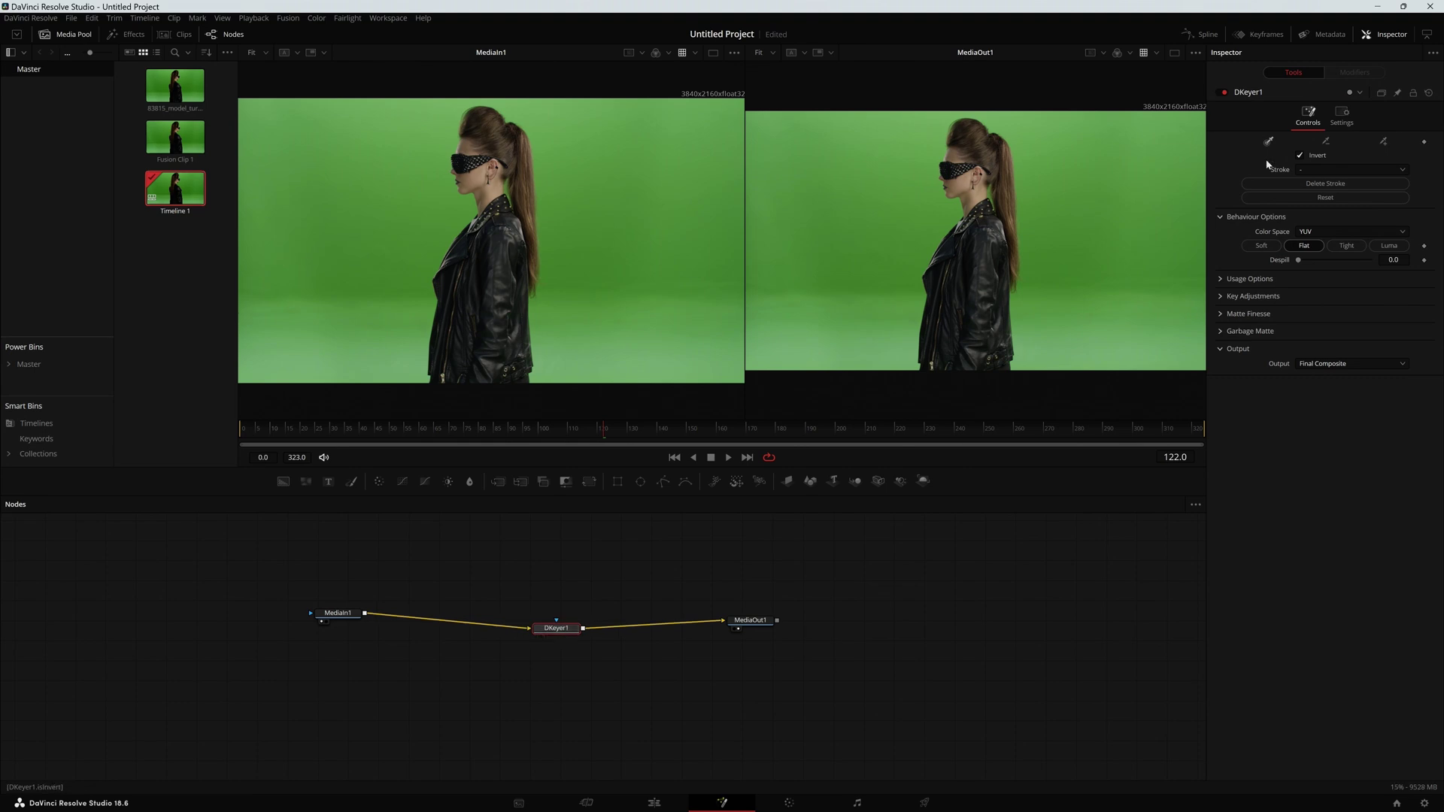
{"action": "left_click_drag", "start_coordinate": [829, 350], "coordinate": [832, 242]}
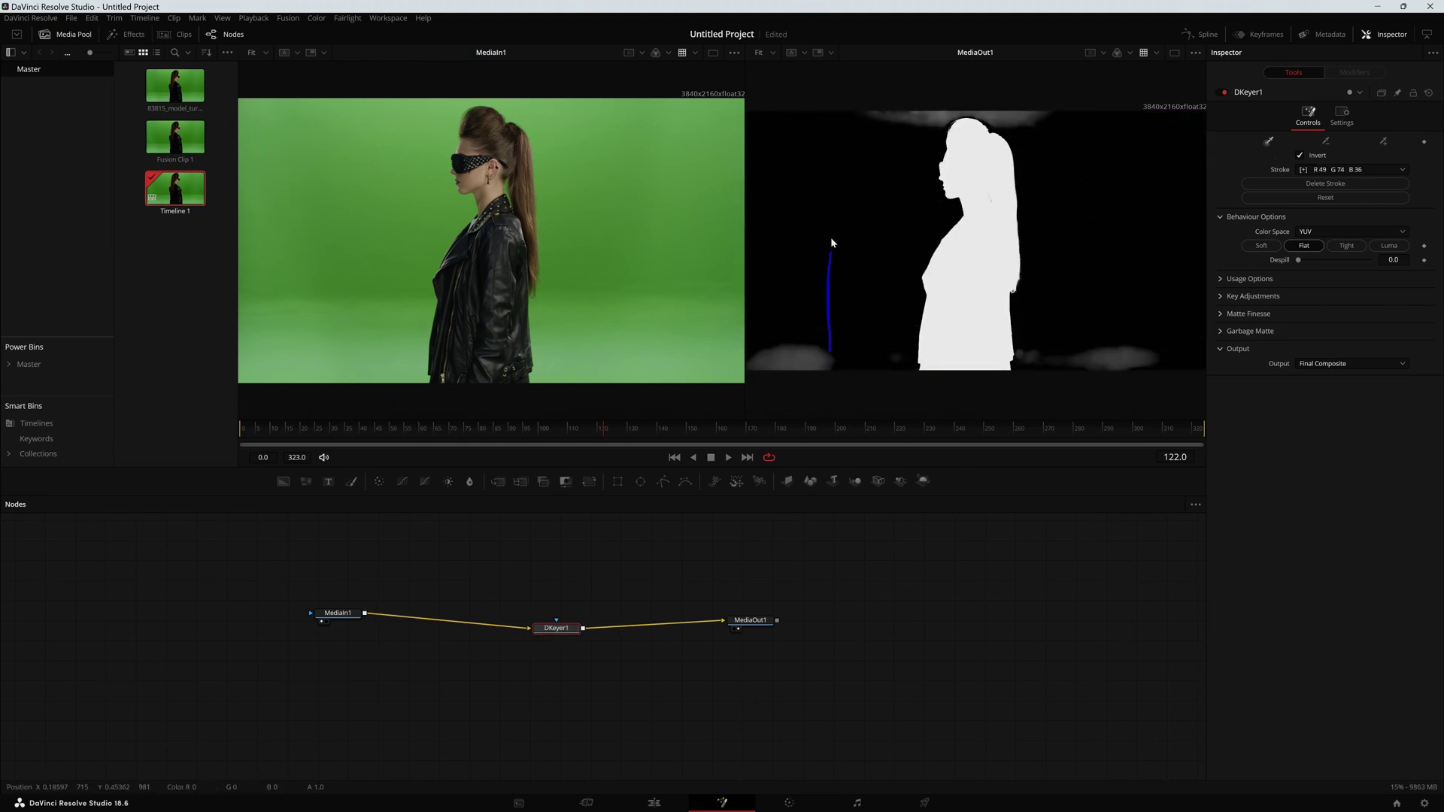
{"action": "left_click_drag", "start_coordinate": [877, 151], "coordinate": [800, 352]}
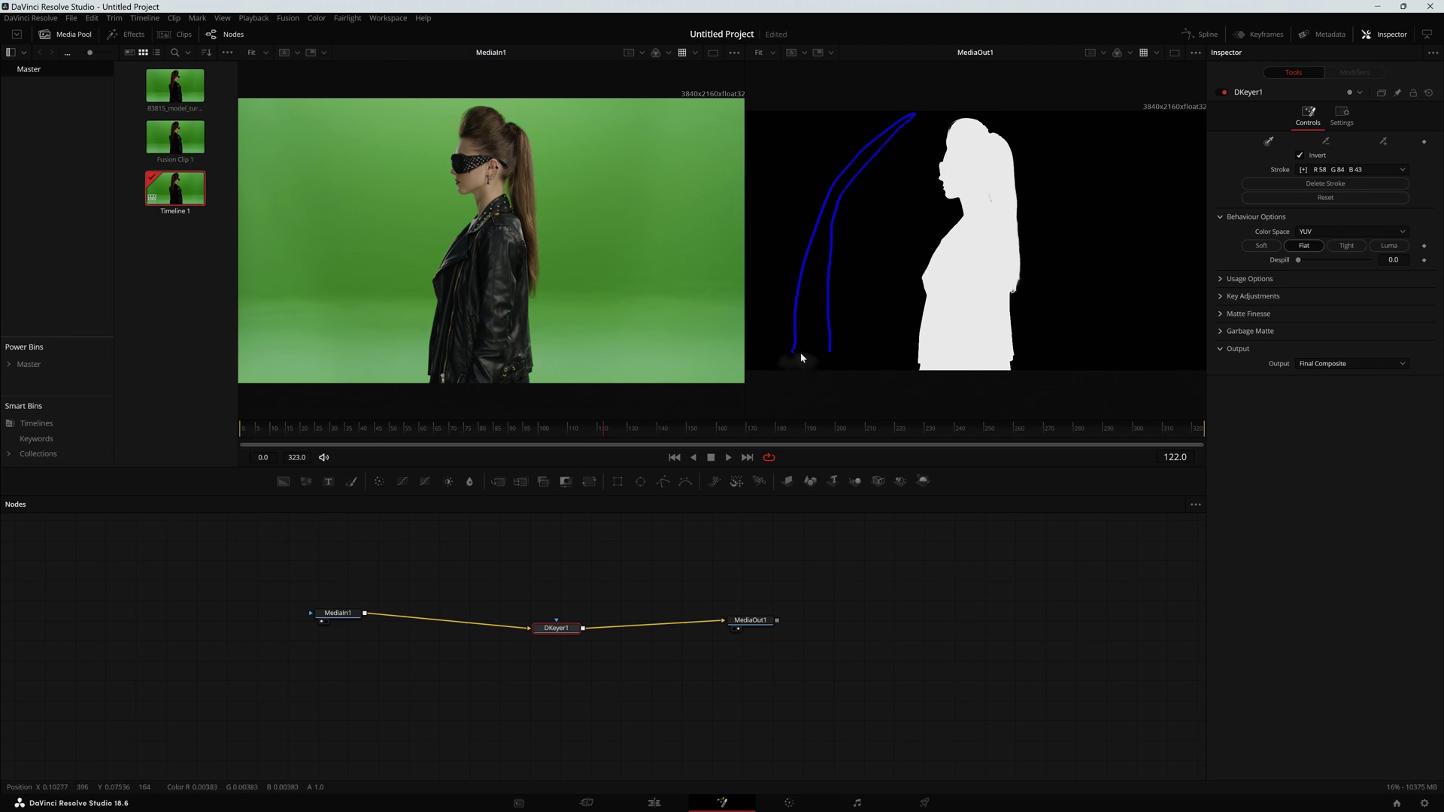
{"action": "left_click_drag", "start_coordinate": [895, 167], "coordinate": [896, 171]}
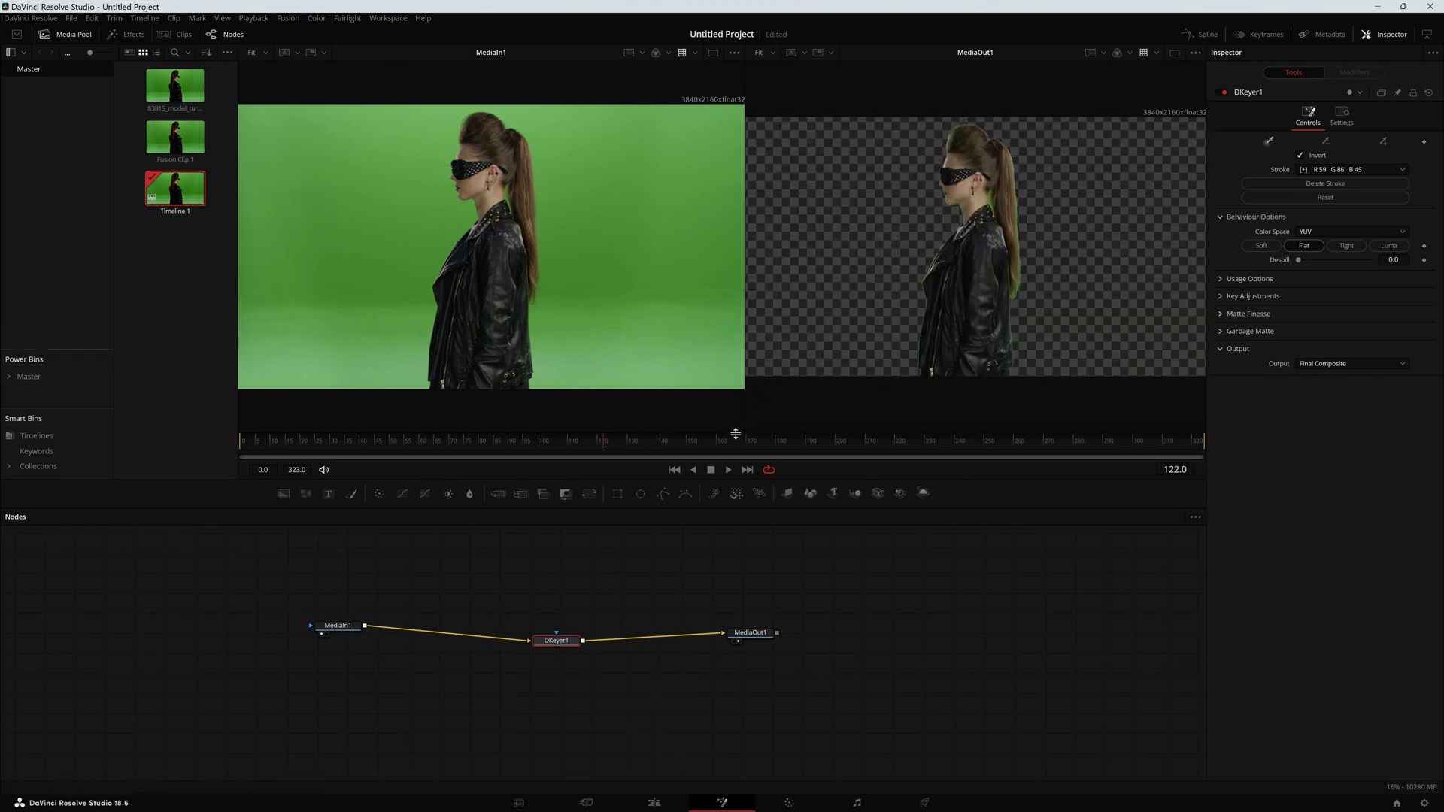
{"action": "mouse_move", "coordinate": [735, 441]}
{"action": "left_mouse_down"}
{"action": "mouse_move", "coordinate": [863, 450]}
{"action": "mouse_move", "coordinate": [947, 434]}
{"action": "left_mouse_up"}
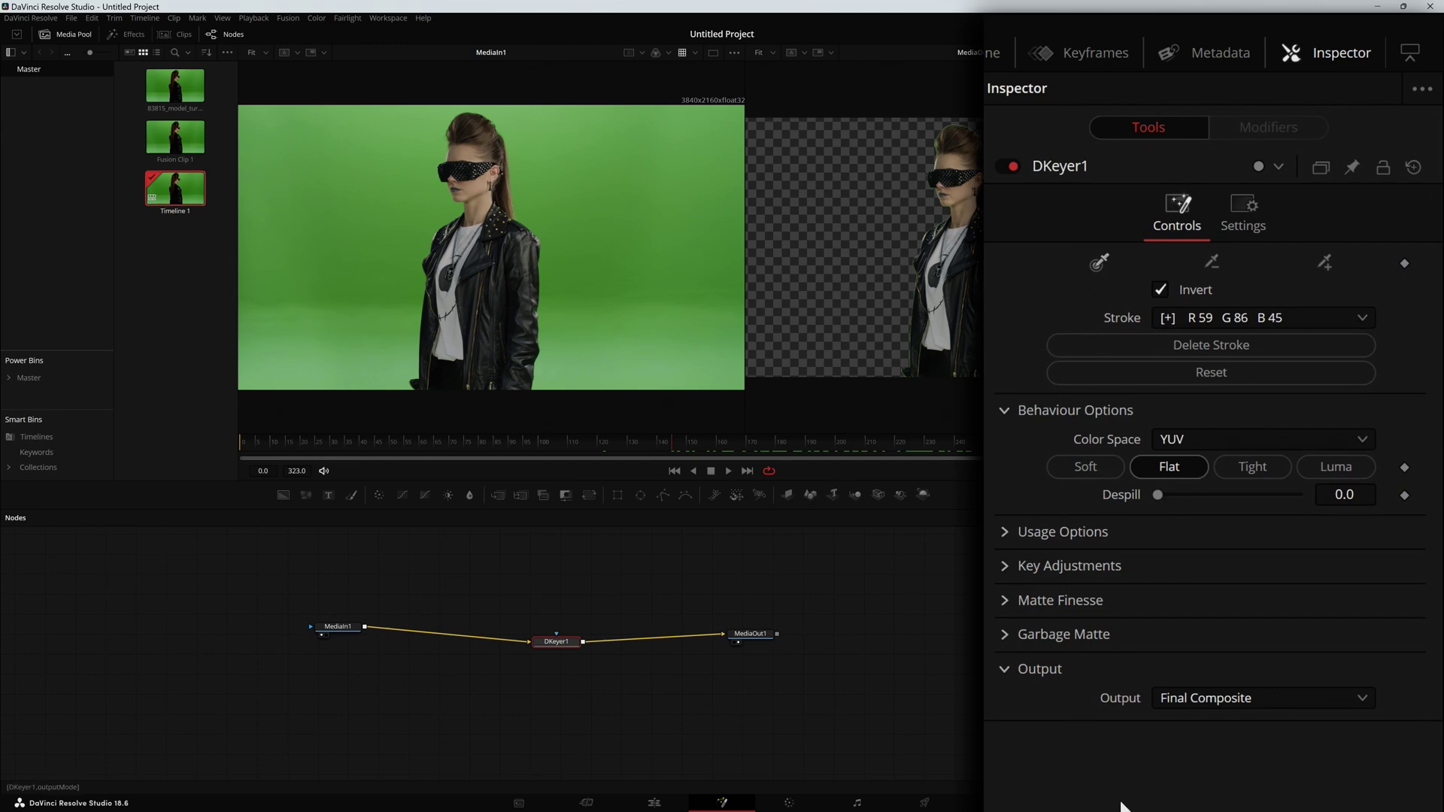
Set DKeyer1's Despill to 1.0 to remove green spill from the woman.
{"action": "left_click", "coordinate": [1338, 51]}
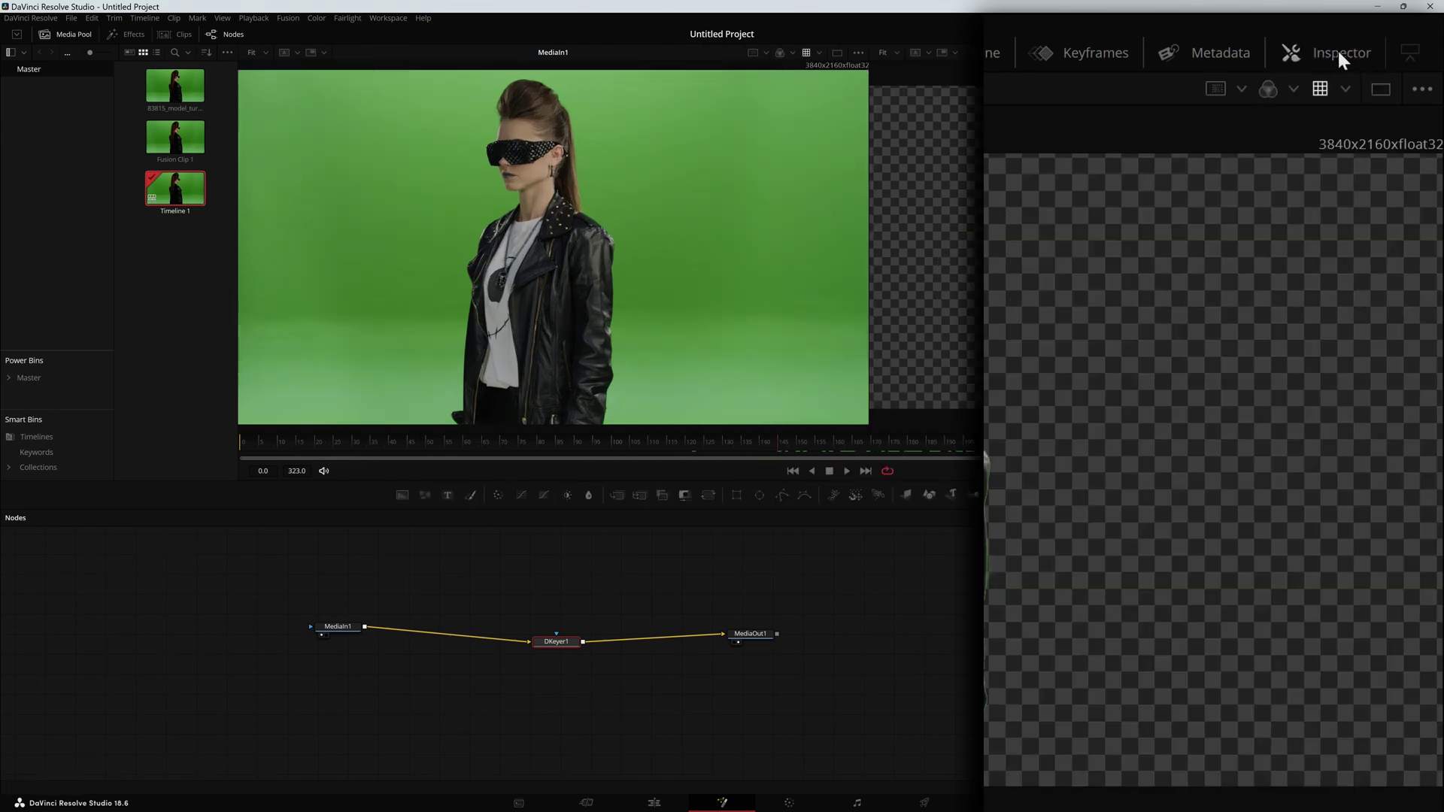
{"action": "left_click", "coordinate": [1339, 51]}
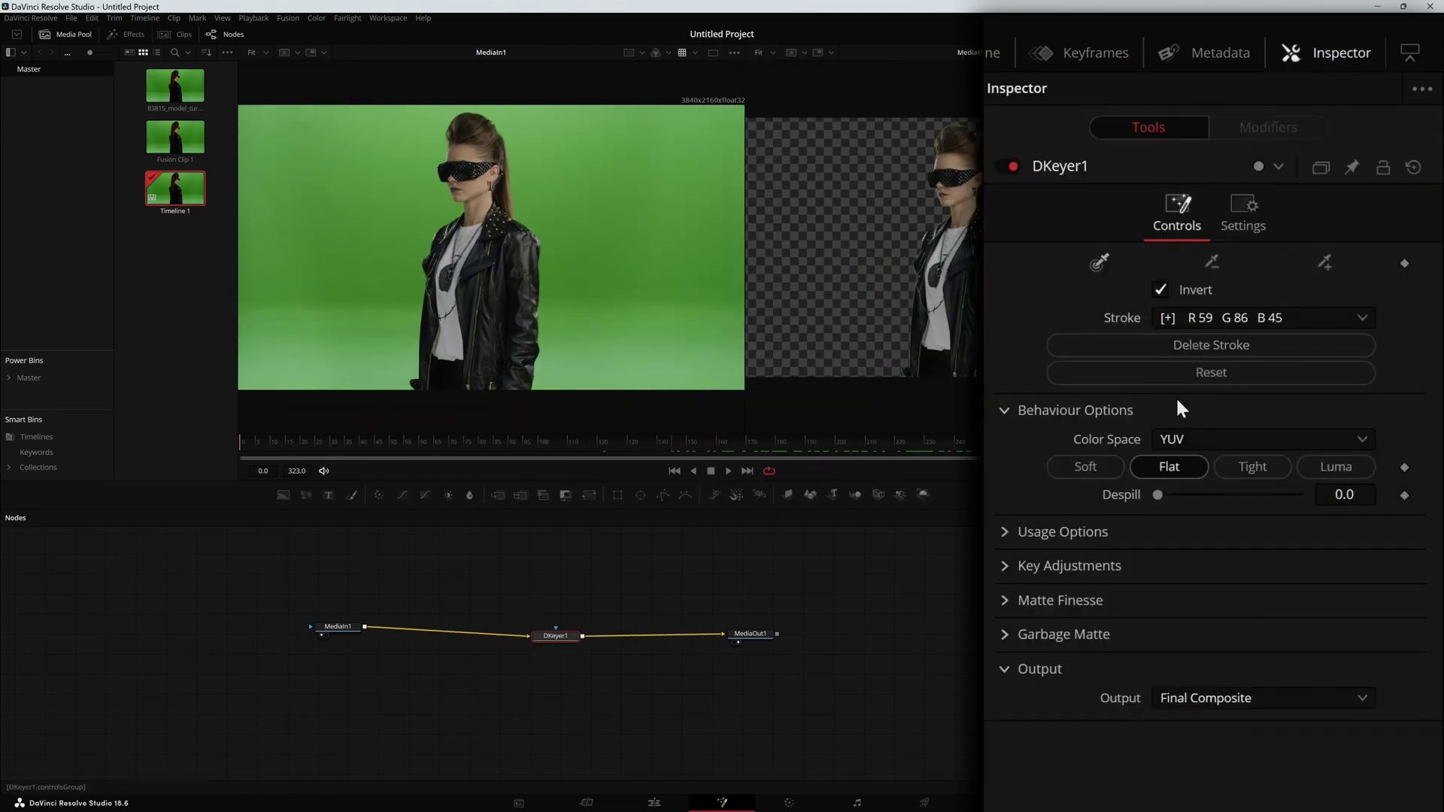
{"action": "left_click_drag", "start_coordinate": [1160, 495], "coordinate": [1197, 495]}
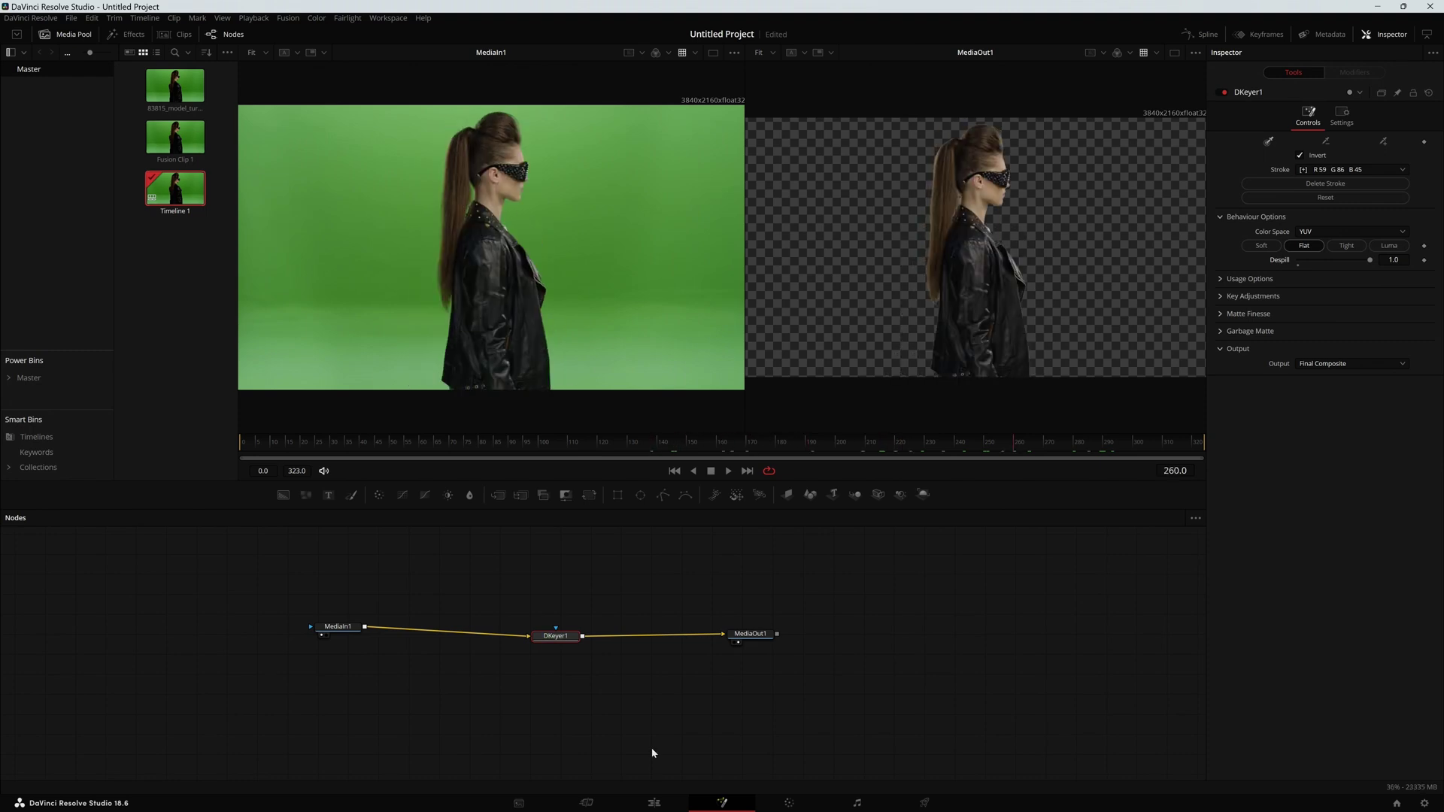
{"action": "left_click", "coordinate": [654, 803]}
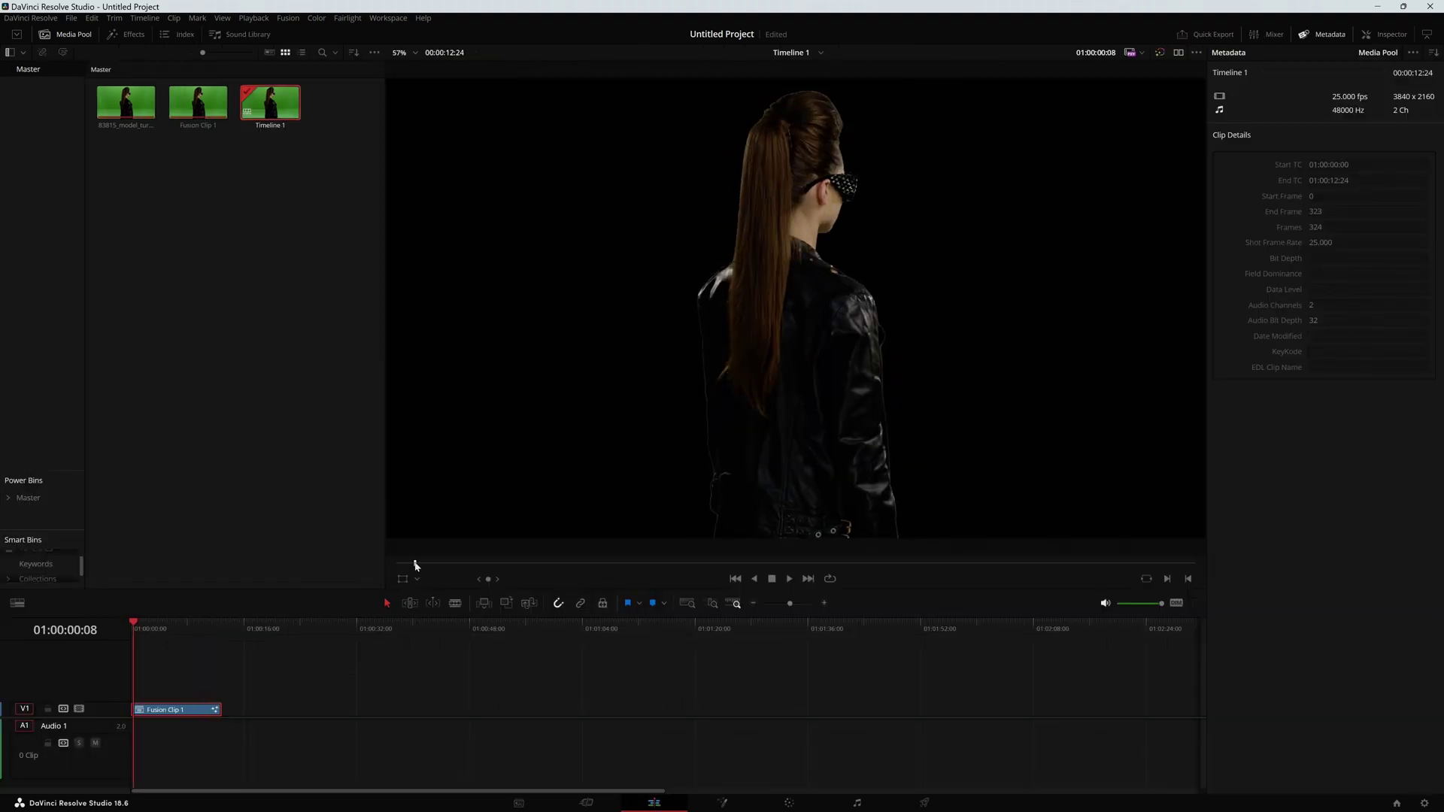
{"action": "left_click_drag", "start_coordinate": [440, 566], "coordinate": [799, 564]}
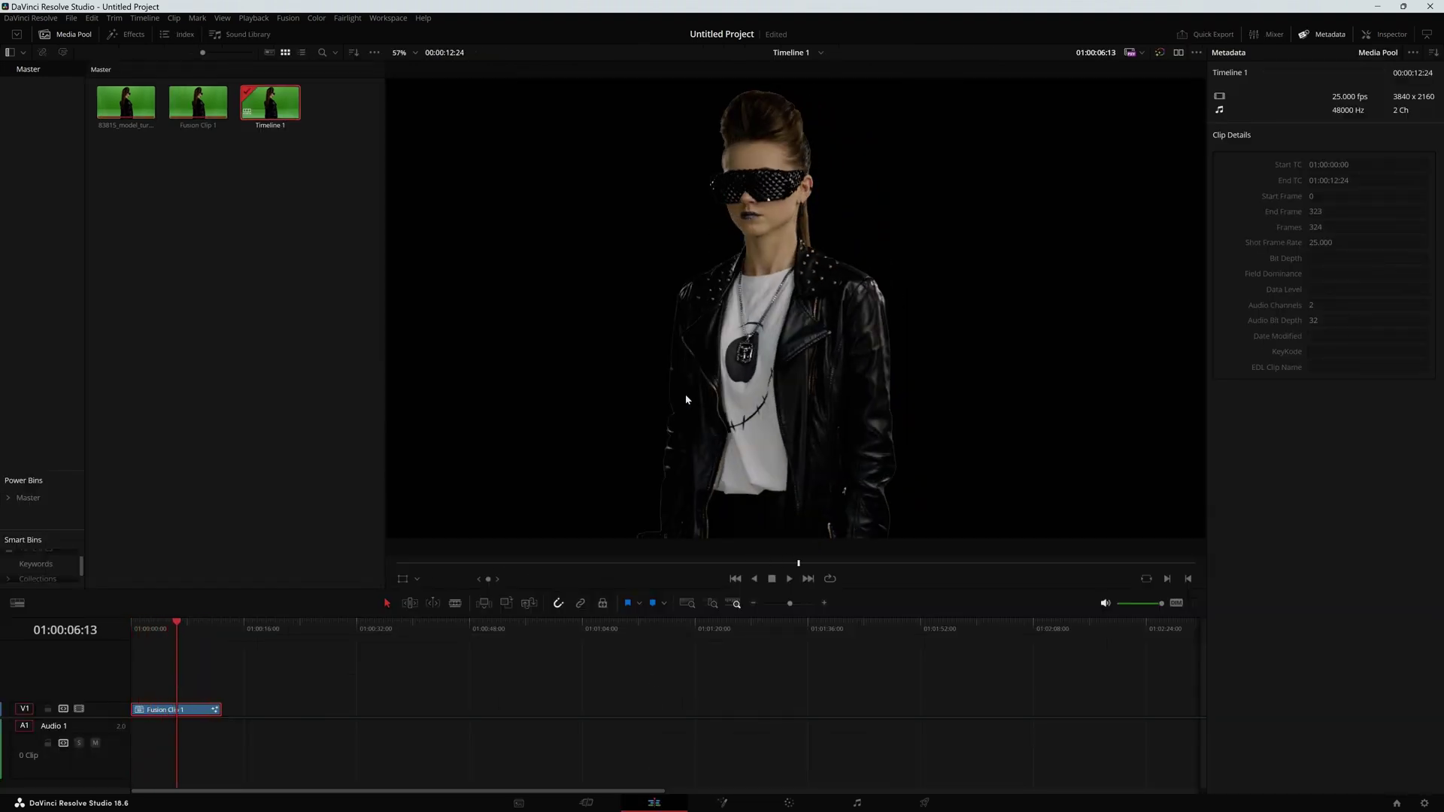
{"action": "left_click", "coordinate": [721, 804]}
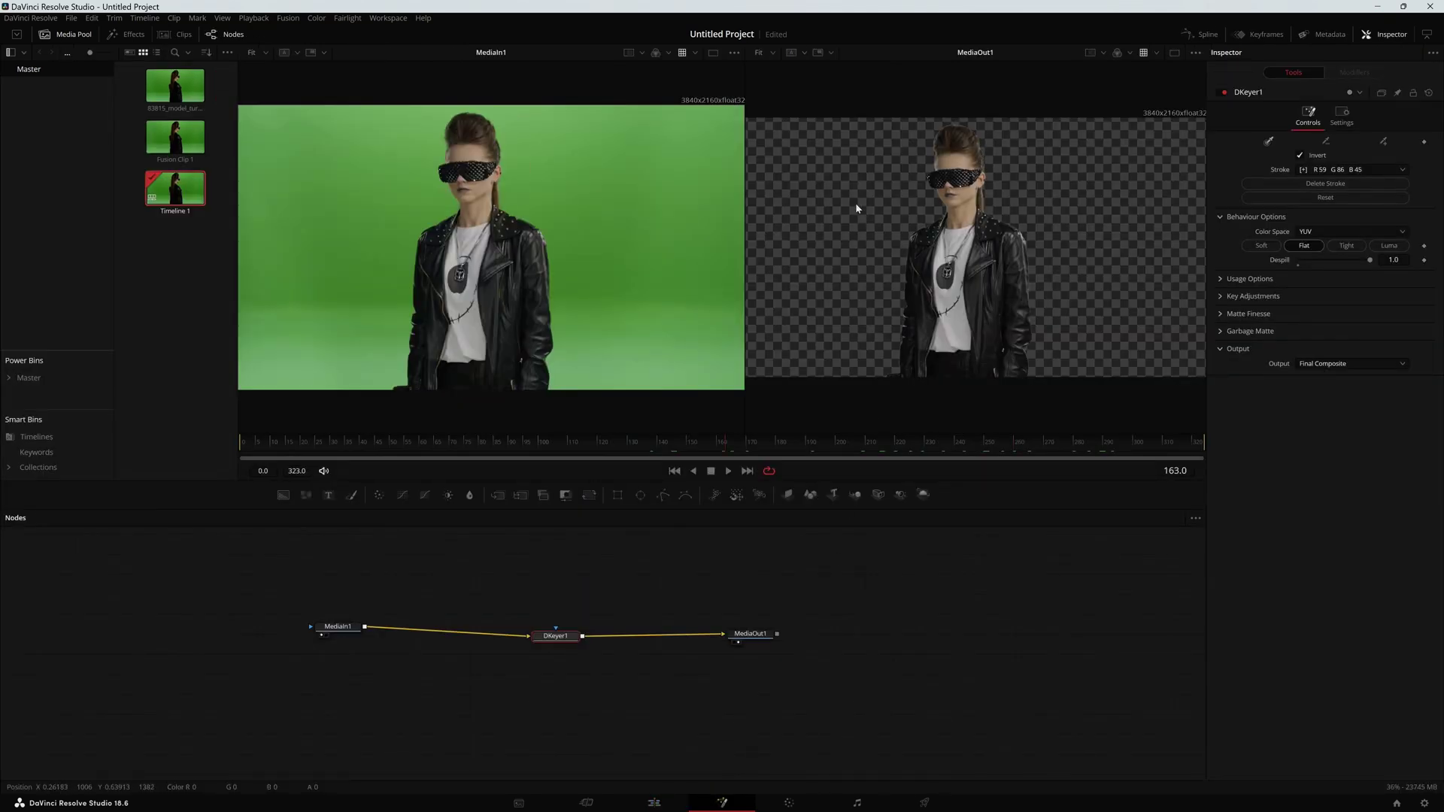
{"action": "left_click", "coordinate": [653, 802]}
{"action": "left_click", "coordinate": [152, 640]}
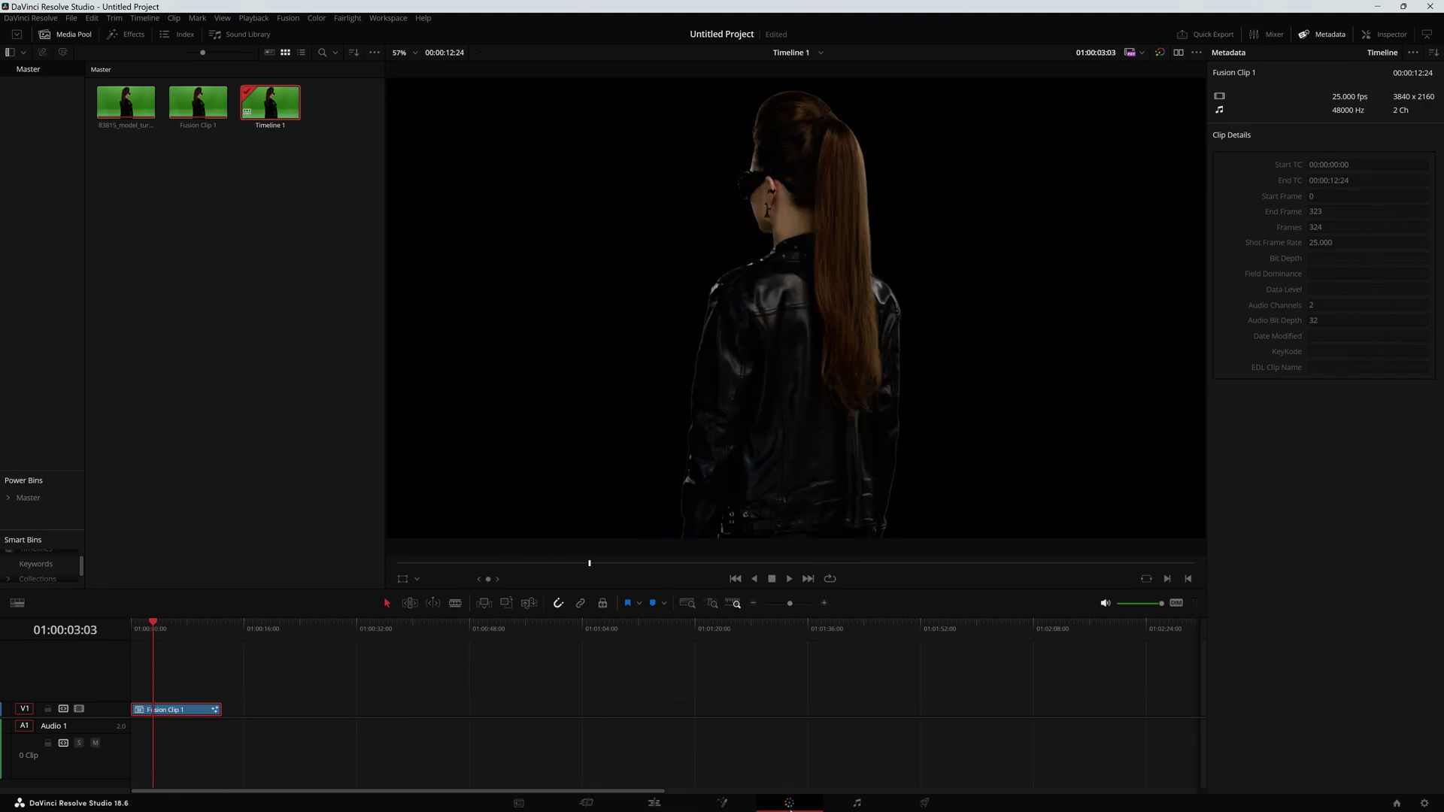
{"action": "left_click", "coordinate": [789, 803]}
{"action": "key", "text": "shift+4"}
{"action": "left_click", "coordinate": [723, 804]}
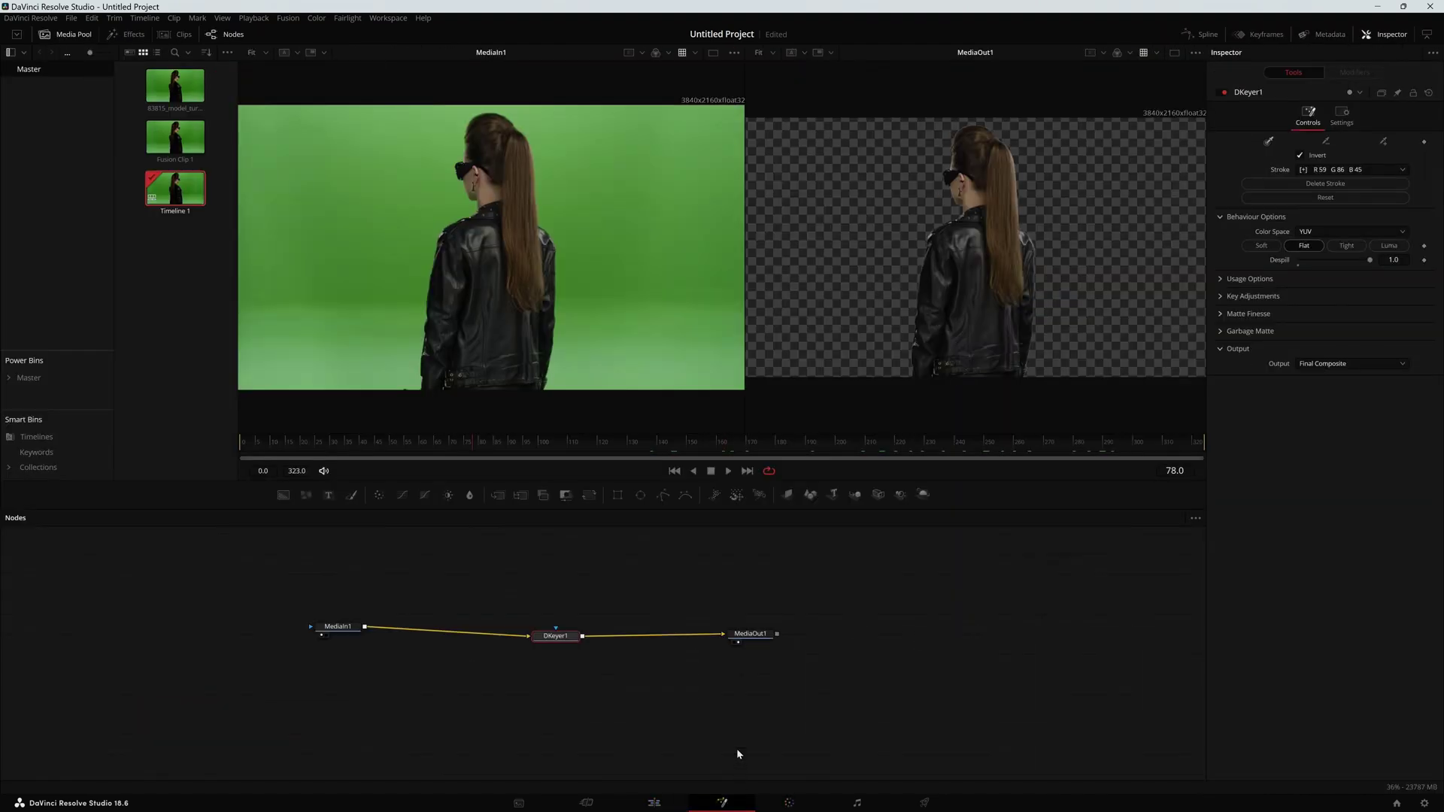
{"action": "left_click", "coordinate": [787, 441]}
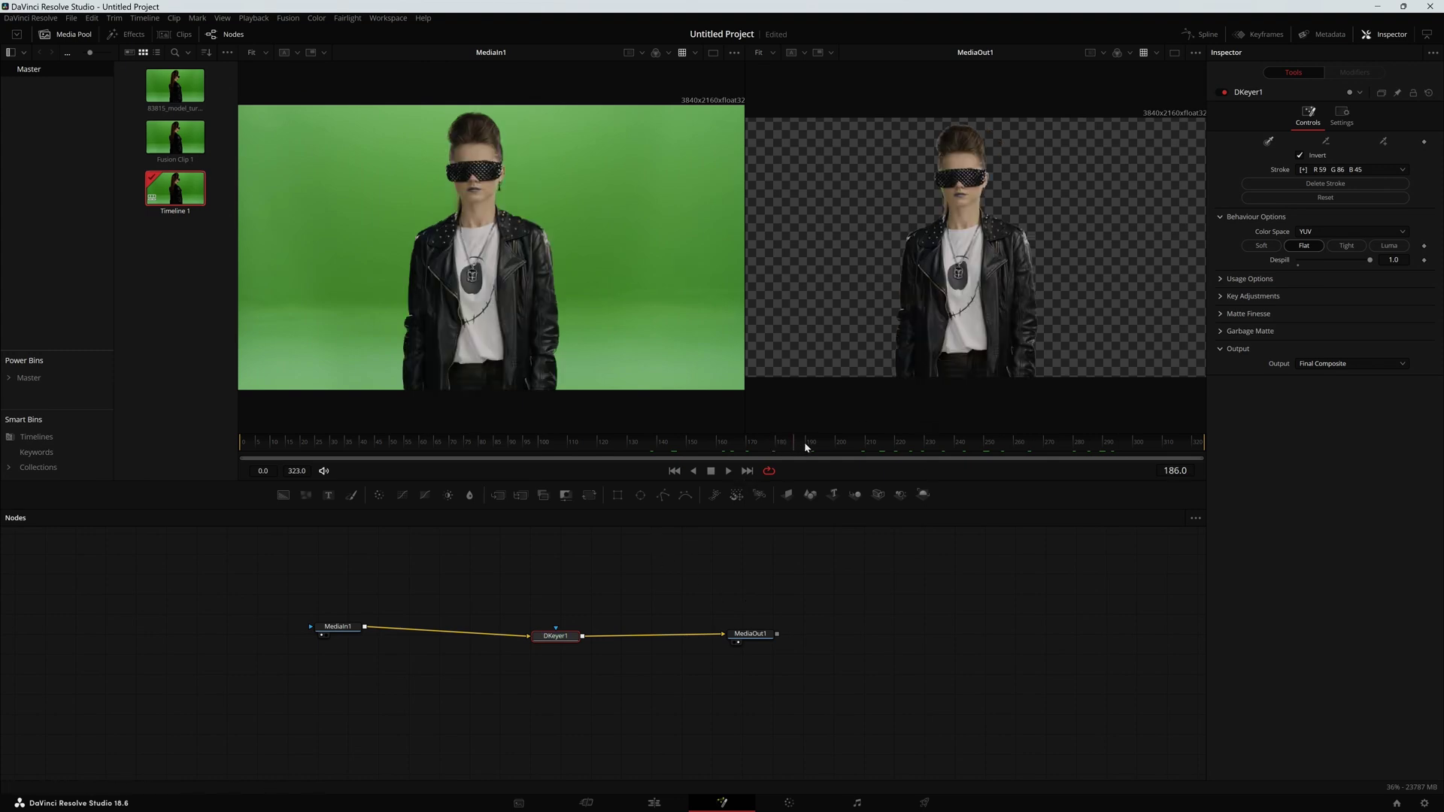
{"action": "key", "text": "alt+Tab"}
Import the hot-air-balloon clip and add it to the node graph as MediaIn2.
{"action": "left_click_drag", "start_coordinate": [962, 241], "coordinate": [144, 284]}
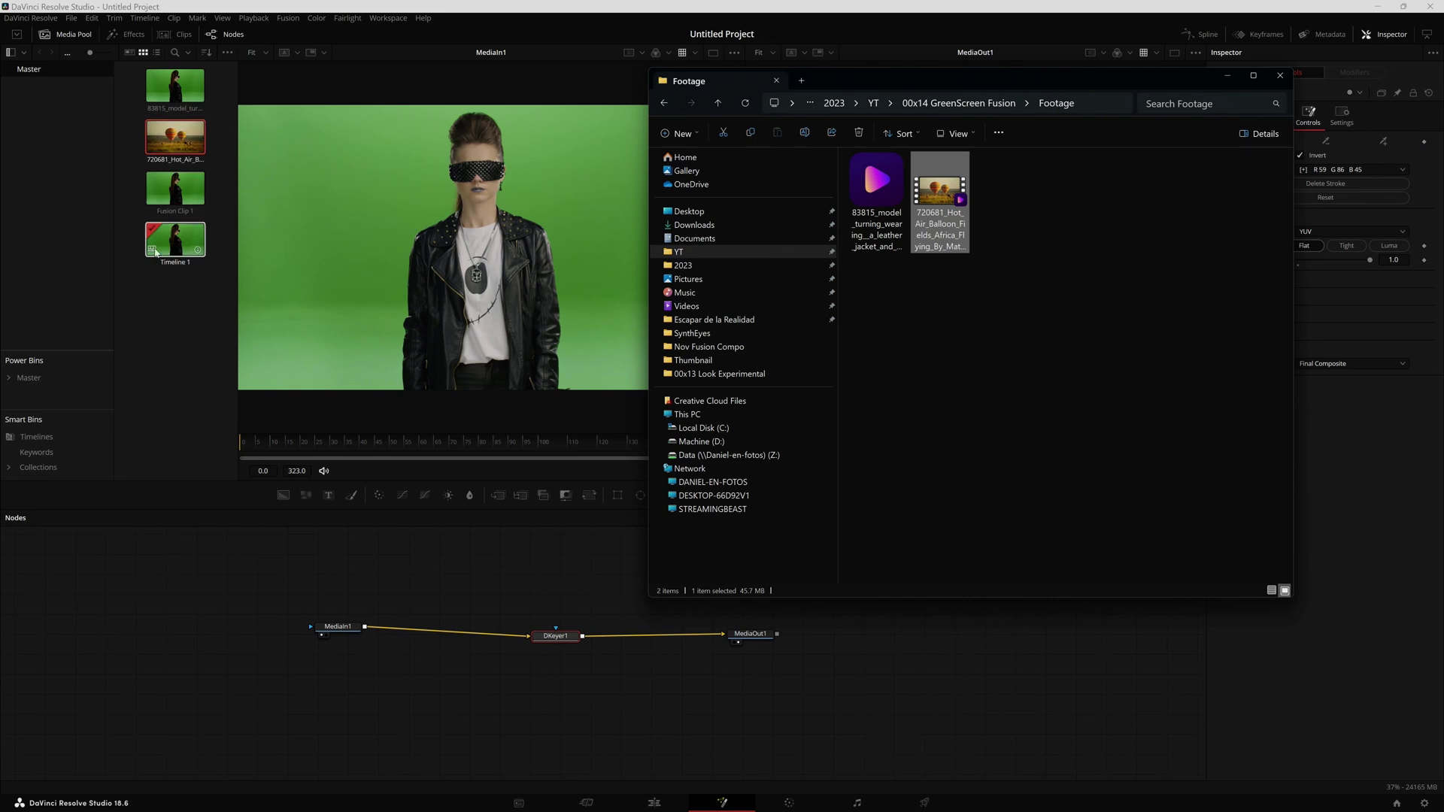
{"action": "mouse_move", "coordinate": [175, 137]}
{"action": "left_mouse_down"}
{"action": "mouse_move", "coordinate": [519, 619]}
{"action": "mouse_move", "coordinate": [525, 553]}
{"action": "mouse_move", "coordinate": [553, 562]}
{"action": "mouse_move", "coordinate": [577, 713]}
{"action": "left_mouse_up"}
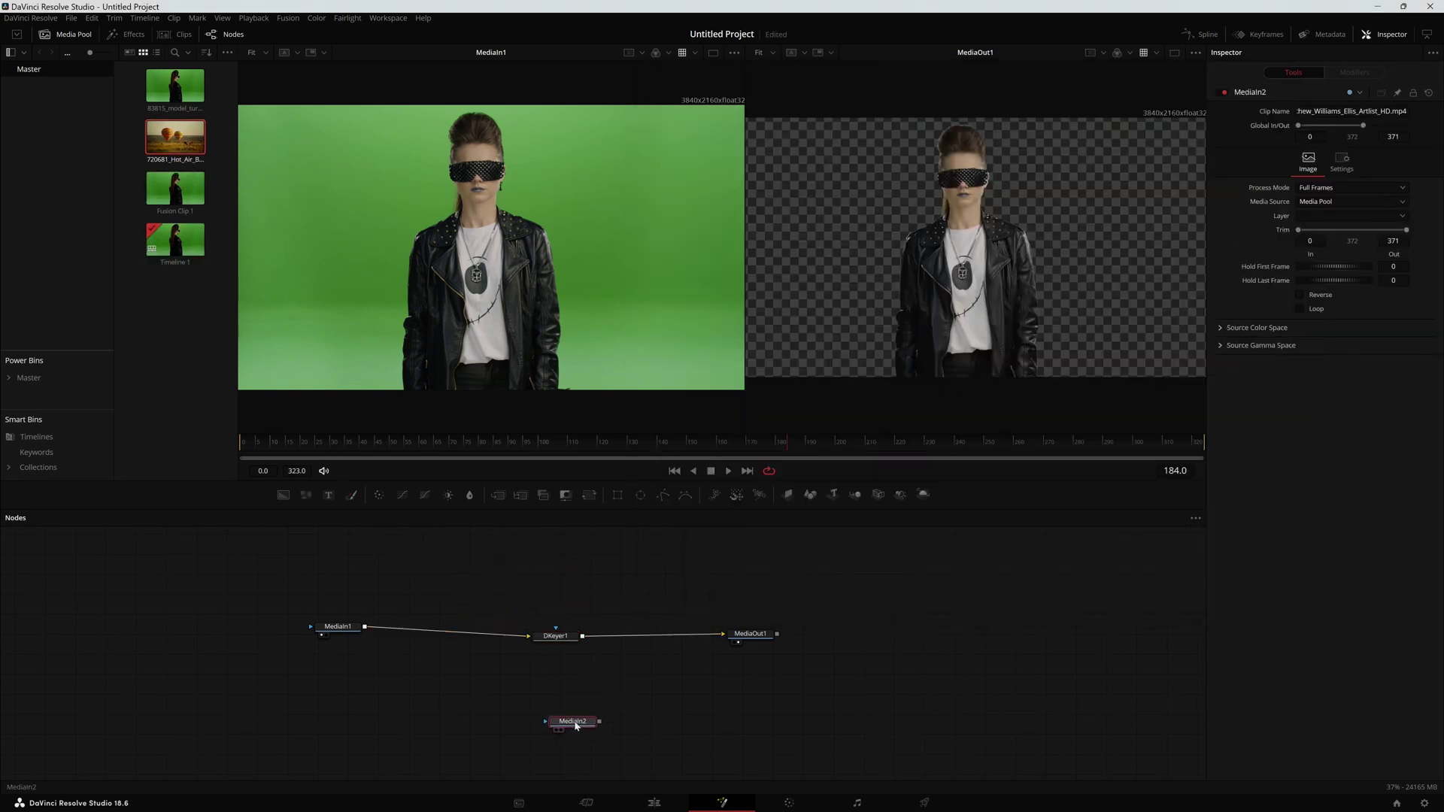
{"action": "left_click_drag", "start_coordinate": [565, 640], "coordinate": [562, 629]}
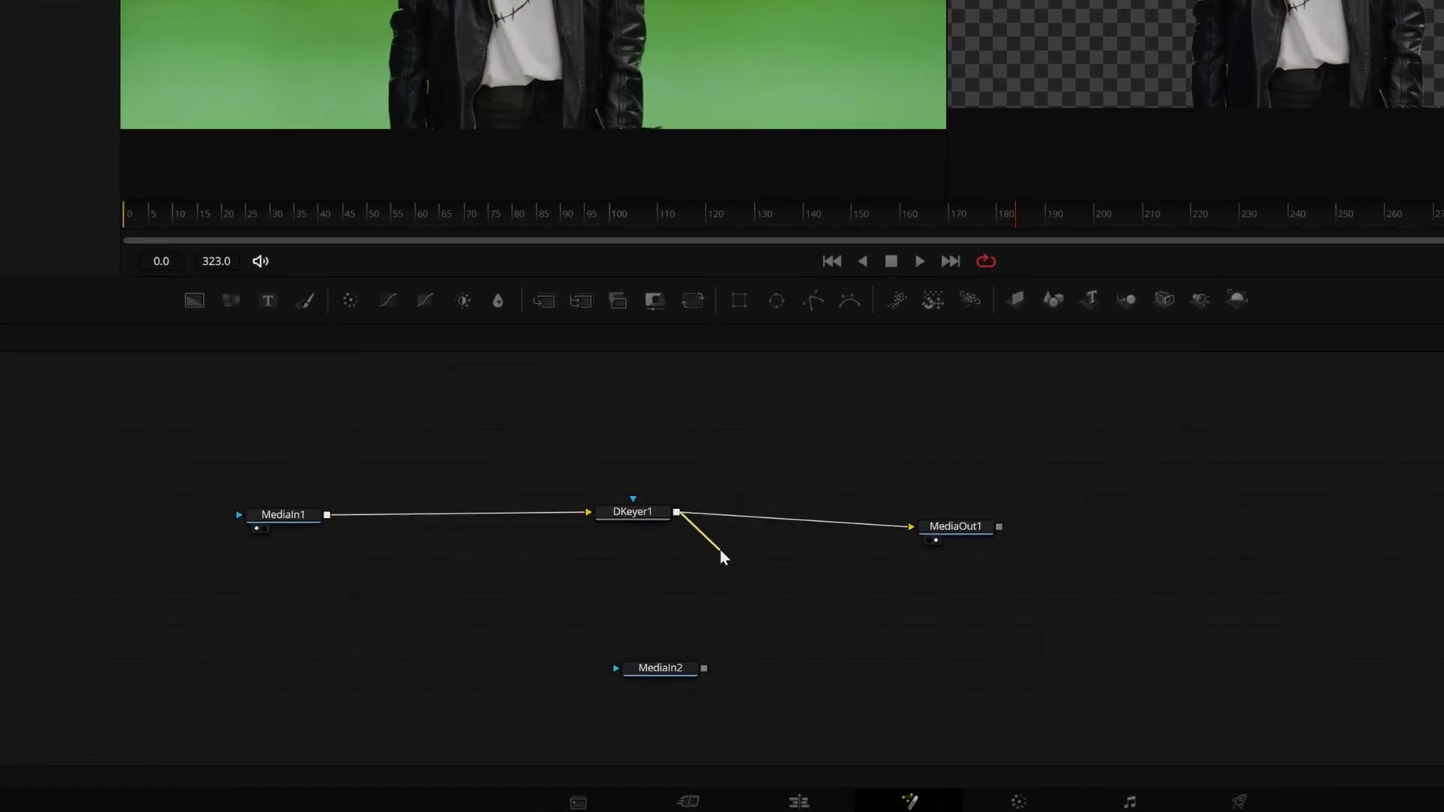
Merge the keyed woman over MediaIn2 with Merge1, feed Merge1 into MediaOut1, and tidy the nodes.
{"action": "left_click_drag", "start_coordinate": [714, 654], "coordinate": [707, 671]}
{"action": "left_click_drag", "start_coordinate": [705, 667], "coordinate": [765, 581]}
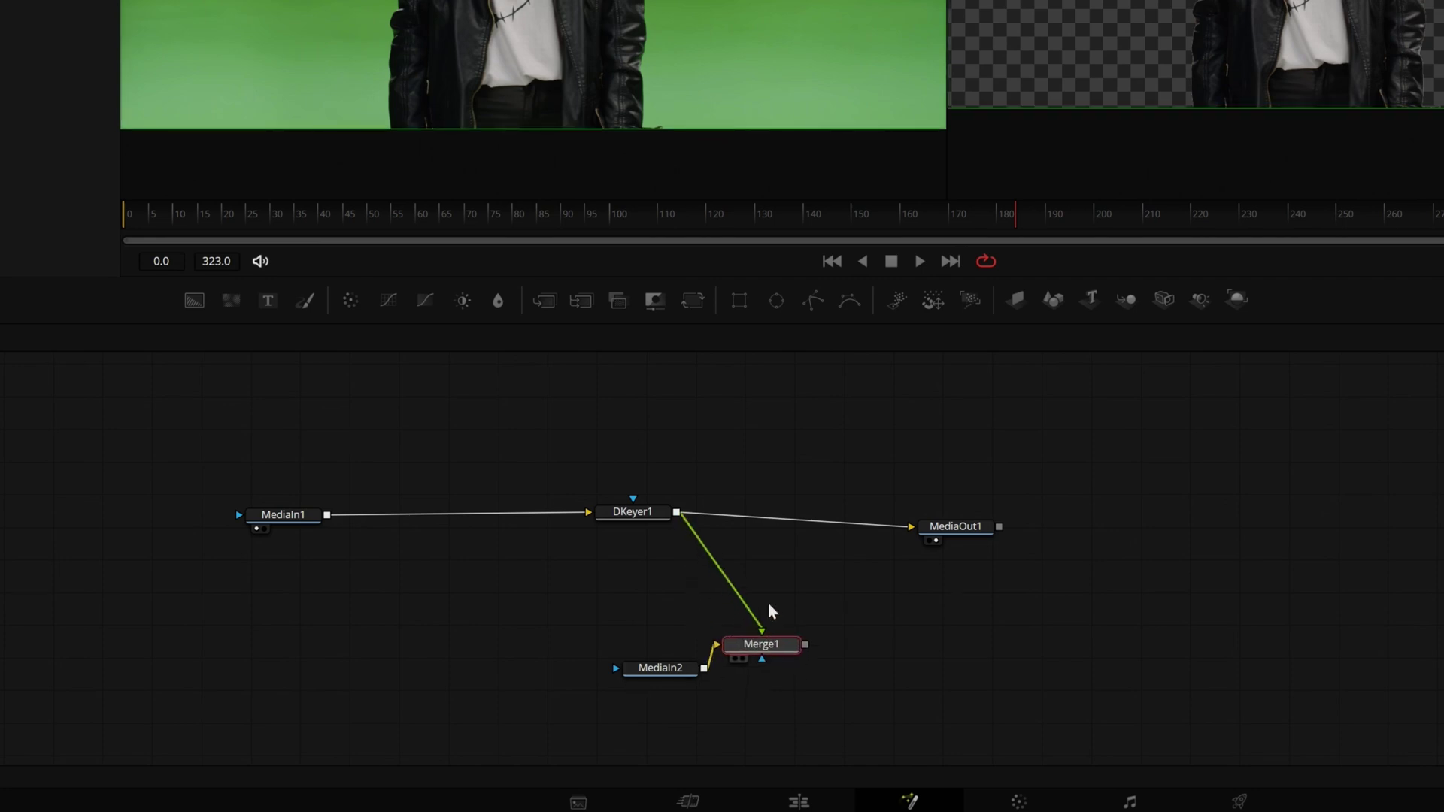
{"action": "mouse_move", "coordinate": [852, 578]}
{"action": "left_mouse_down"}
{"action": "mouse_move", "coordinate": [922, 530]}
{"action": "mouse_move", "coordinate": [1064, 502]}
{"action": "left_mouse_up"}
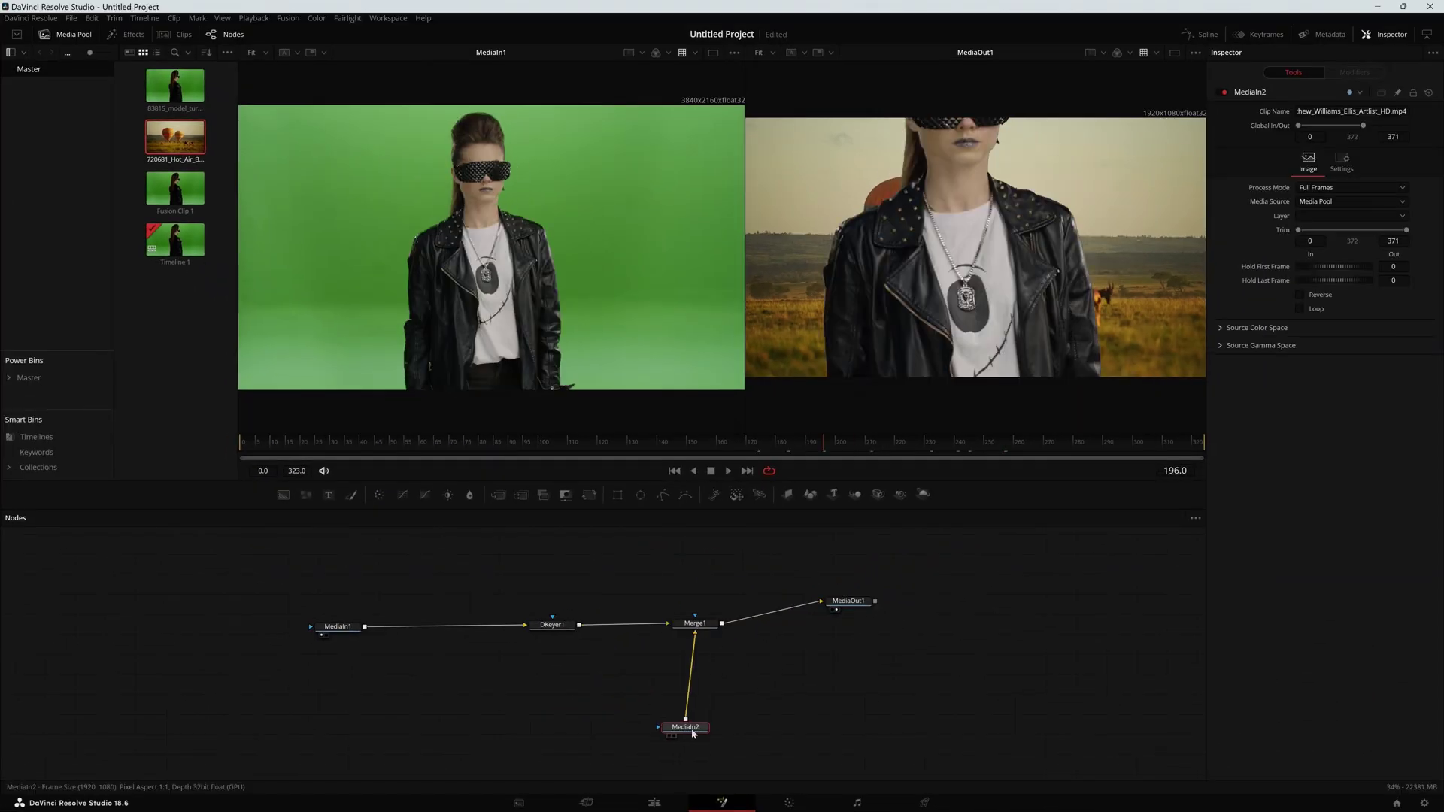
{"action": "left_click_drag", "start_coordinate": [693, 734], "coordinate": [690, 740]}
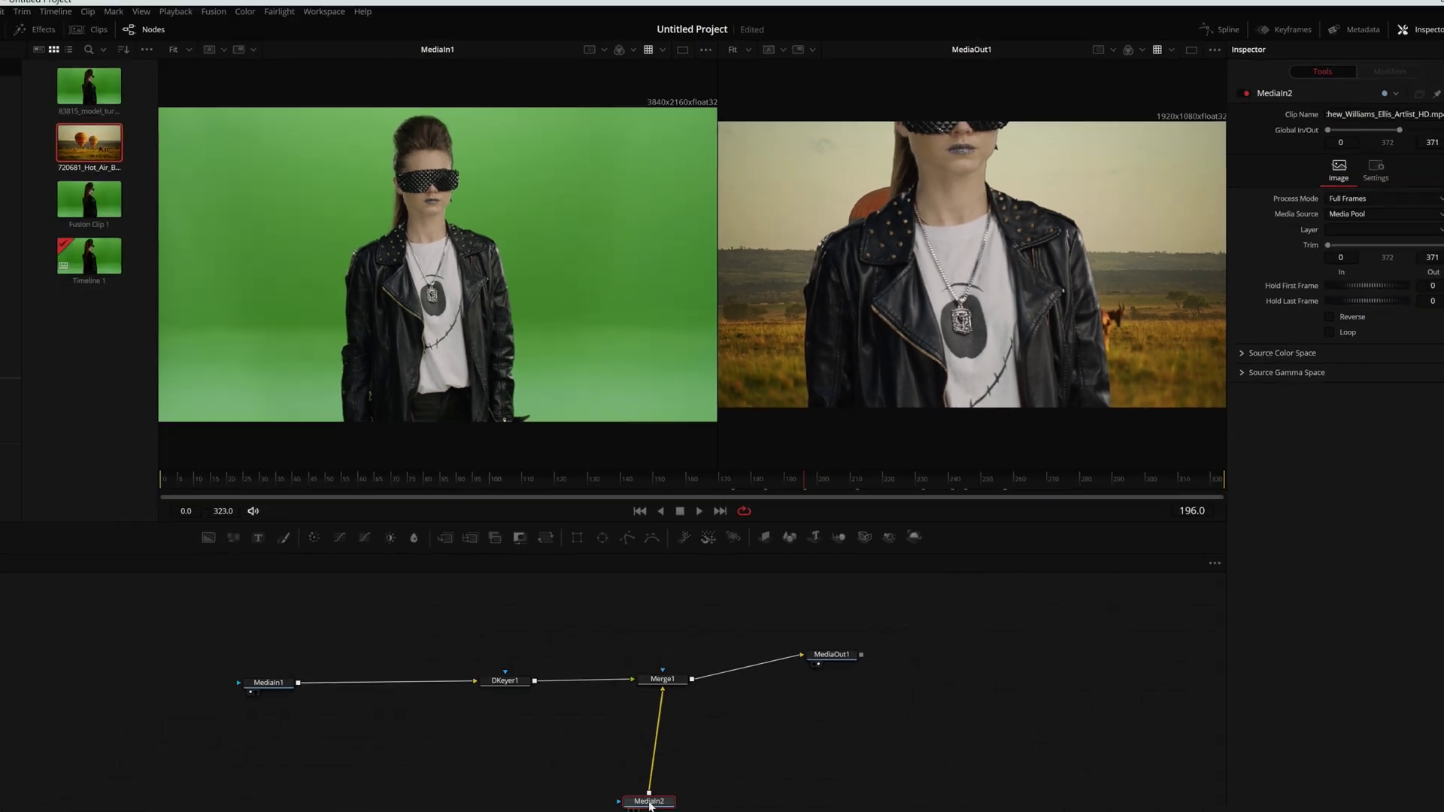
{"action": "left_click_drag", "start_coordinate": [678, 738], "coordinate": [686, 730]}
{"action": "left_click", "coordinate": [711, 736]}
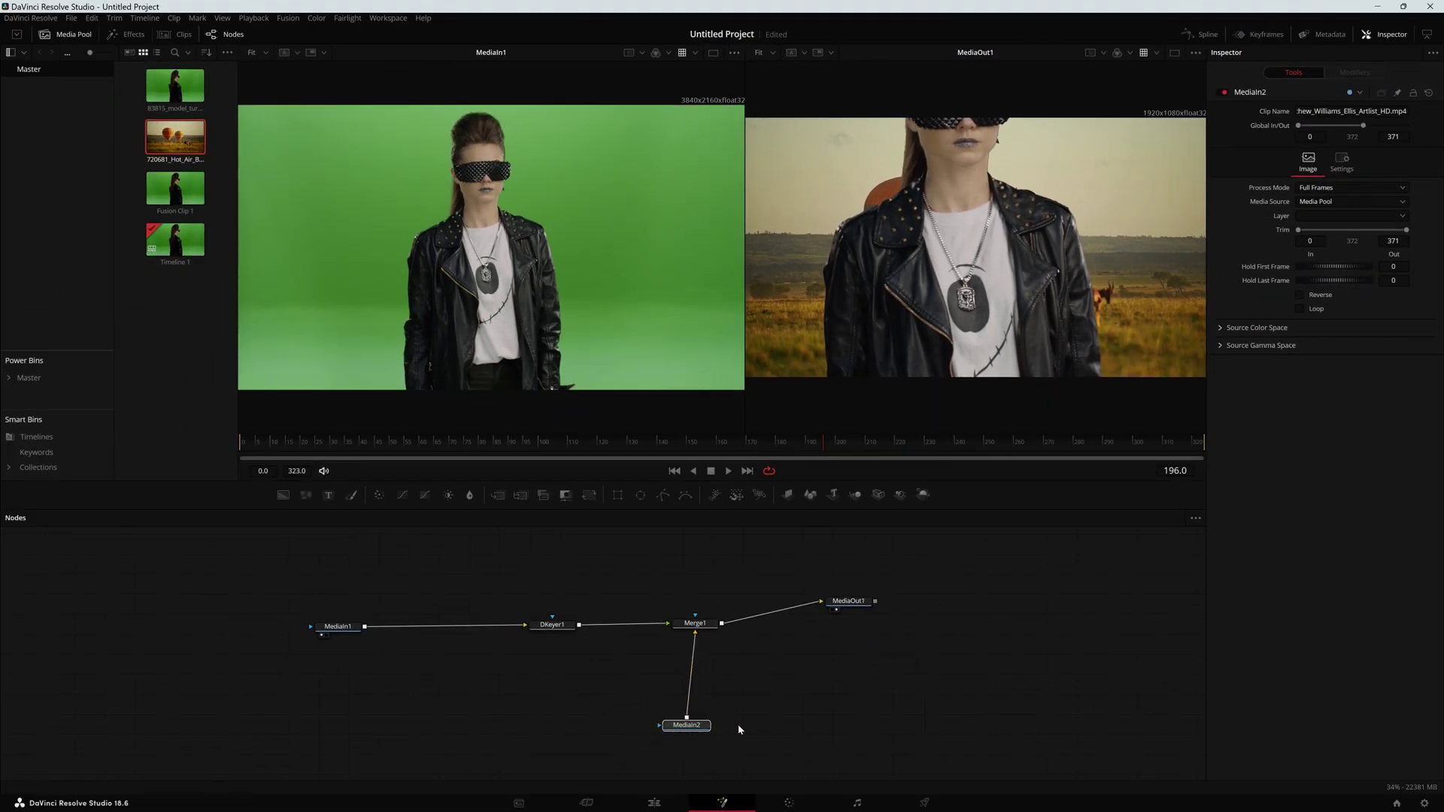
Insert a 3840×2160 Resize node between MediaIn2 and Merge1 using the 'res' search.
{"action": "key", "text": "shift+space"}
{"action": "type", "text": "res"}
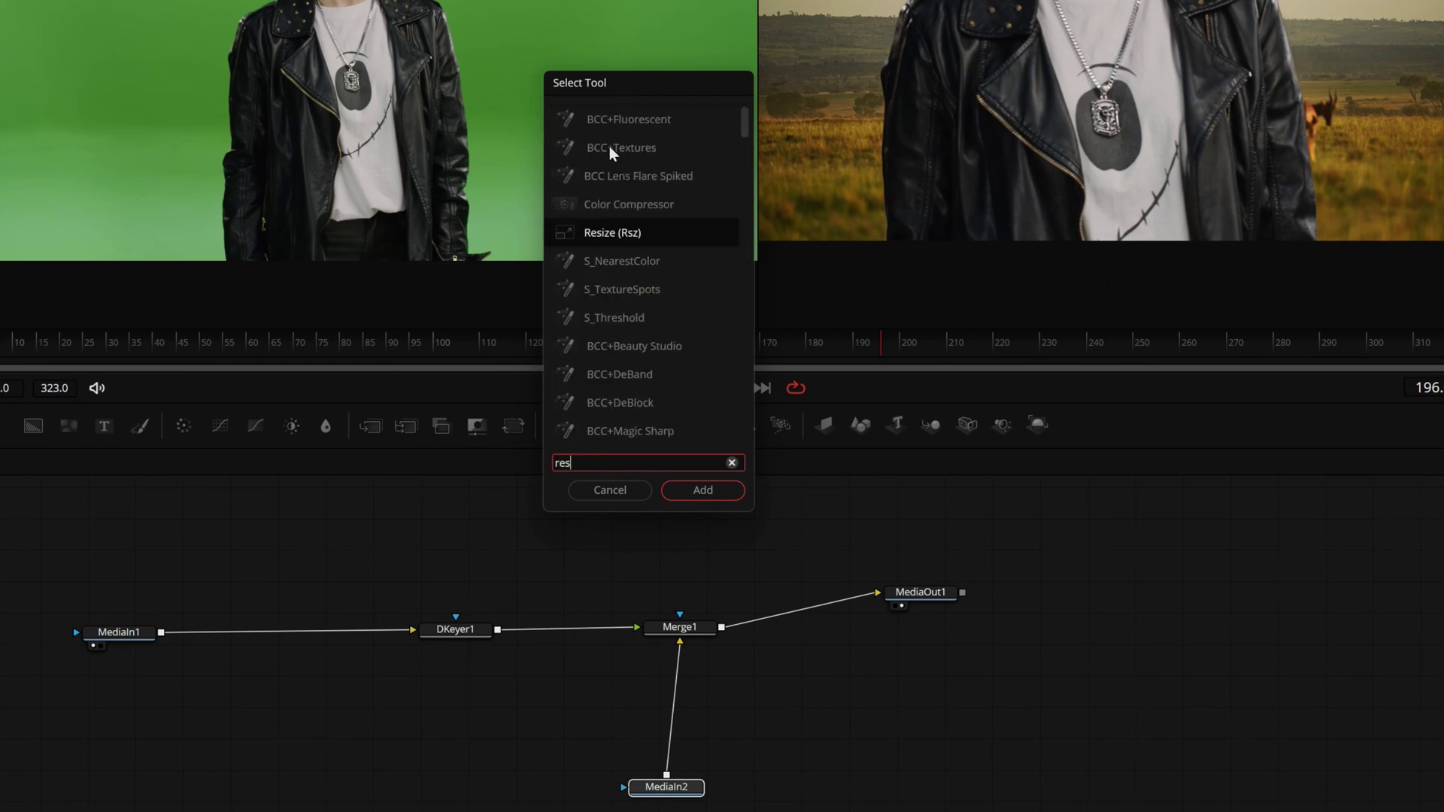
{"action": "double_click", "coordinate": [619, 238]}
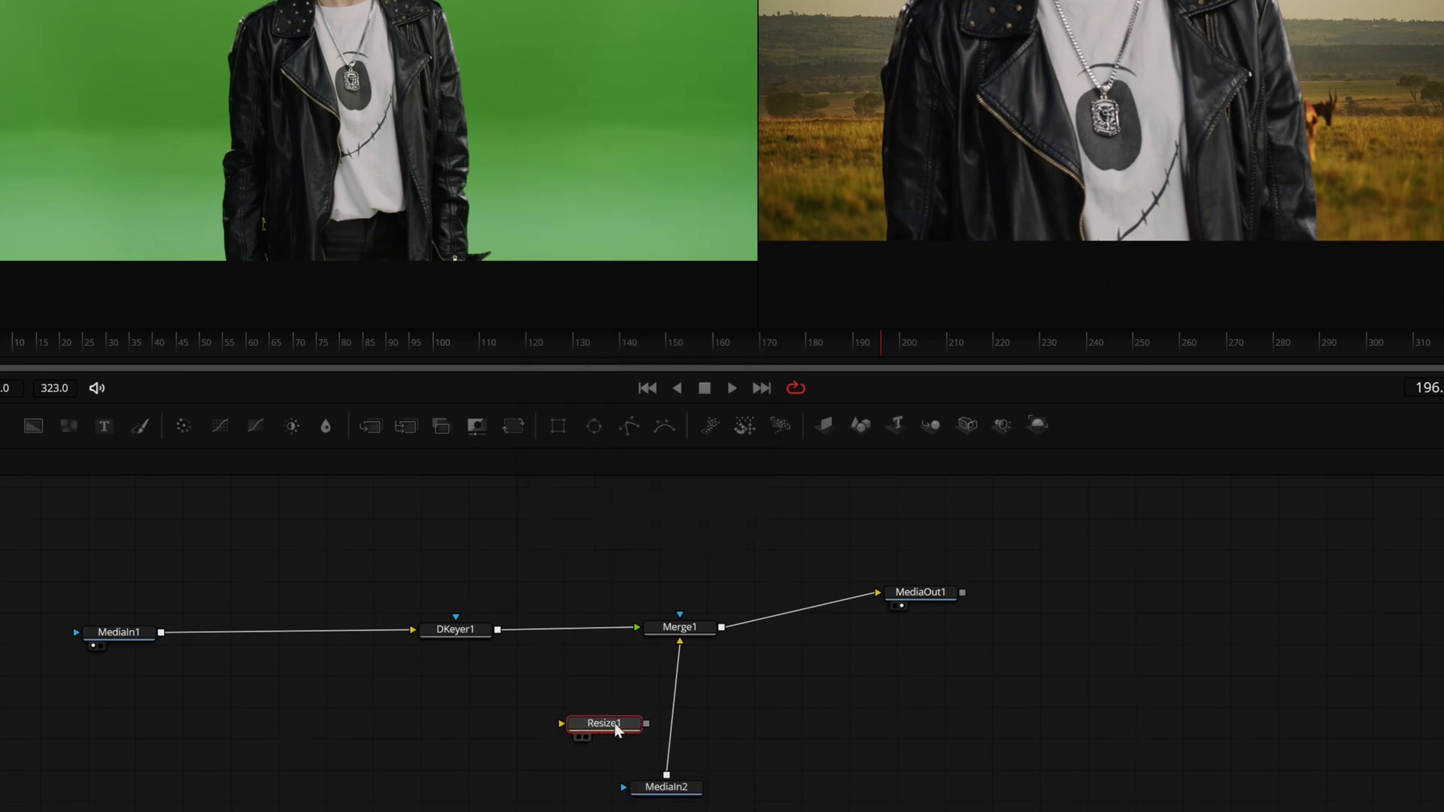
{"action": "mouse_move", "coordinate": [585, 733]}
{"action": "left_mouse_down"}
{"action": "mouse_move", "coordinate": [675, 717]}
{"action": "mouse_move", "coordinate": [698, 687]}
{"action": "left_mouse_up"}
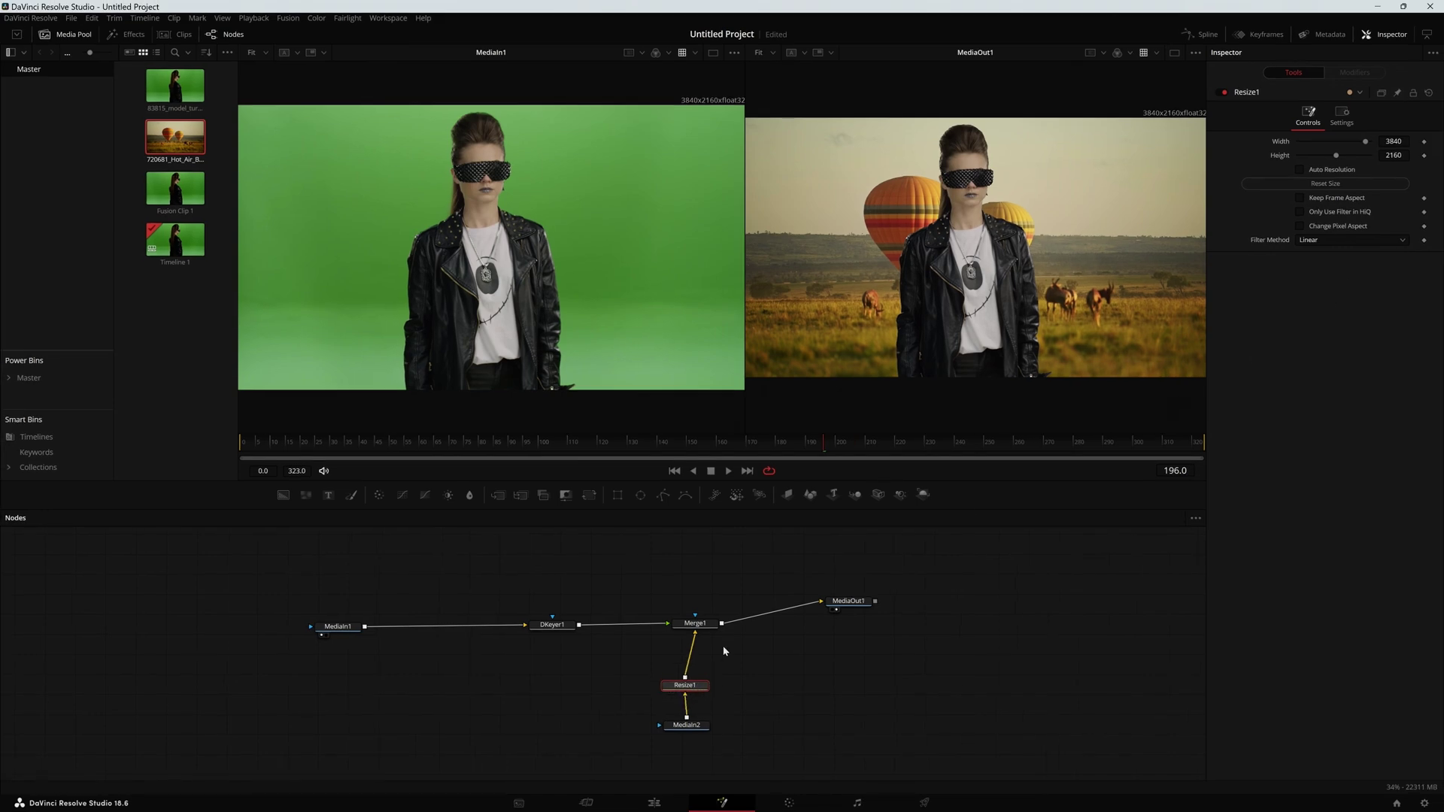
{"action": "left_click", "coordinate": [685, 725]}
{"action": "left_click", "coordinate": [686, 685]}
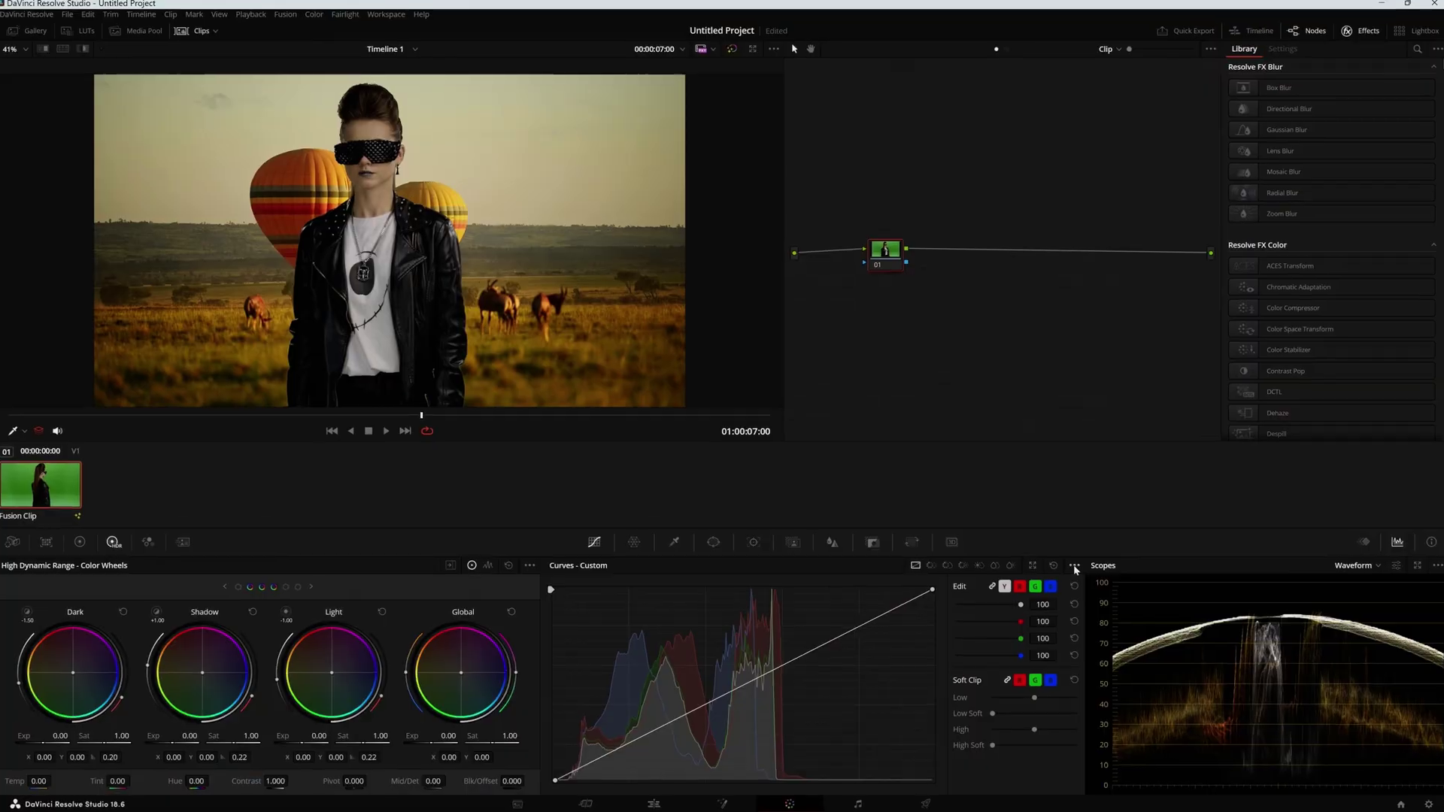
Add default anchors to the custom curves and reshape the blue and red channel curves.
{"action": "left_click", "coordinate": [1075, 567]}
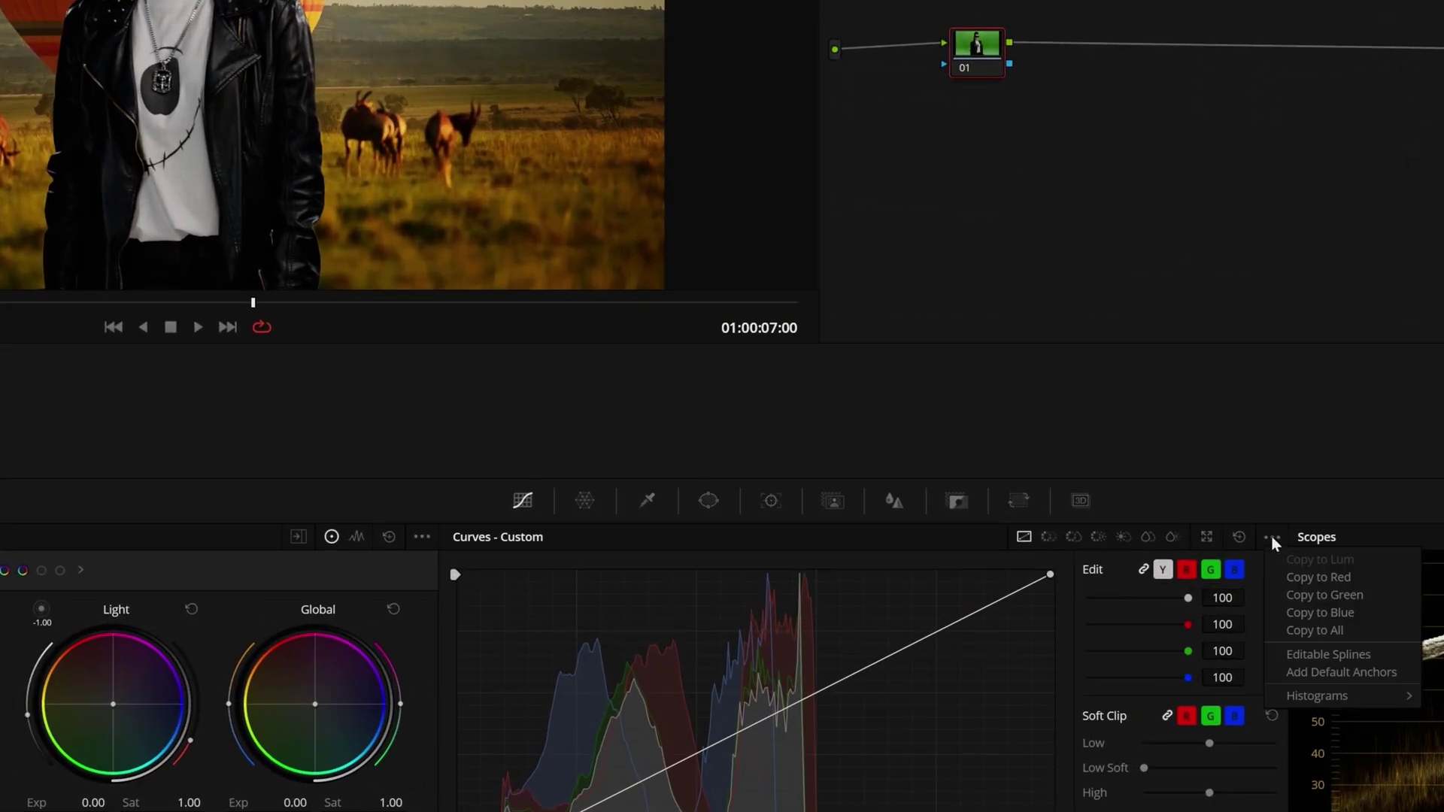
{"action": "left_click", "coordinate": [1315, 671]}
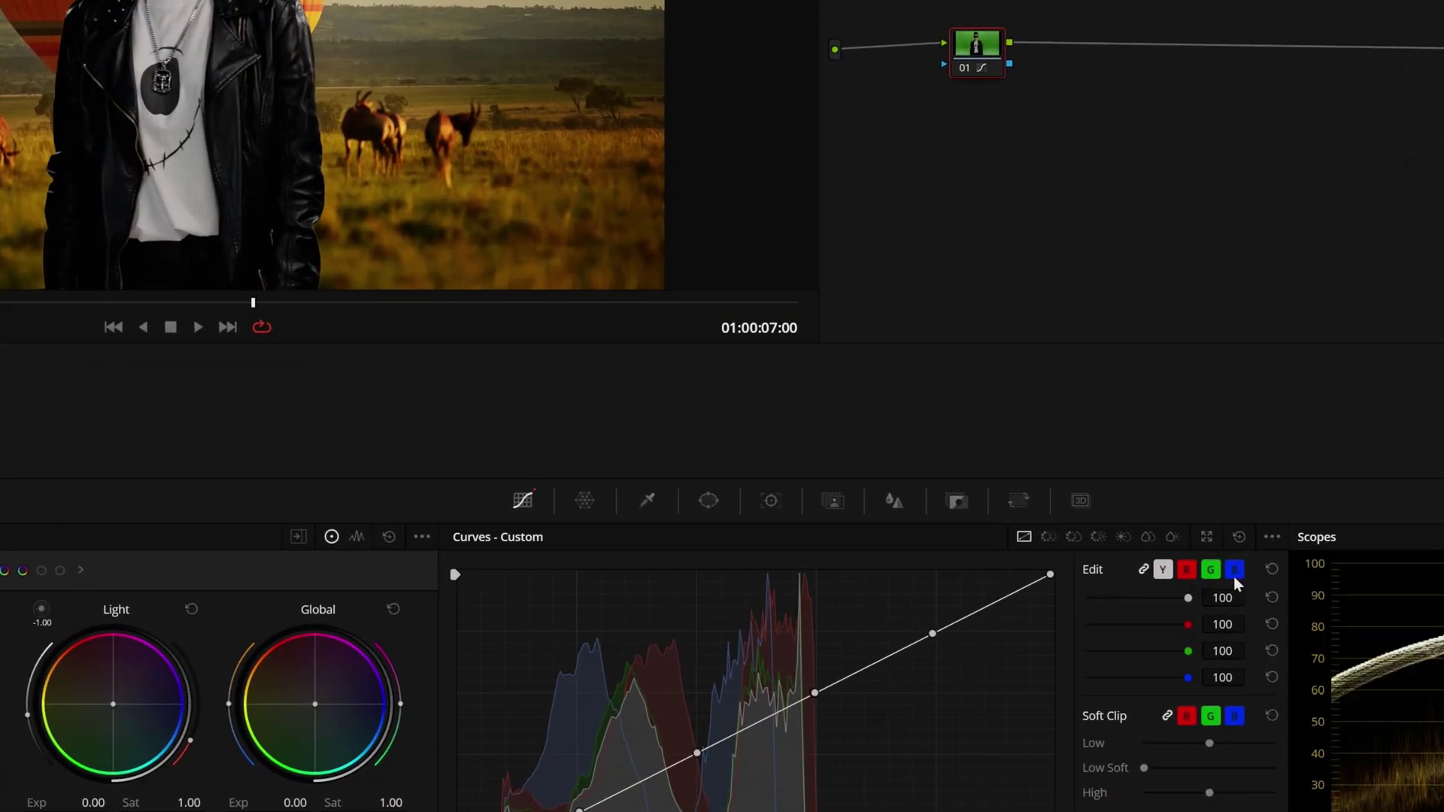
{"action": "left_click", "coordinate": [1234, 569]}
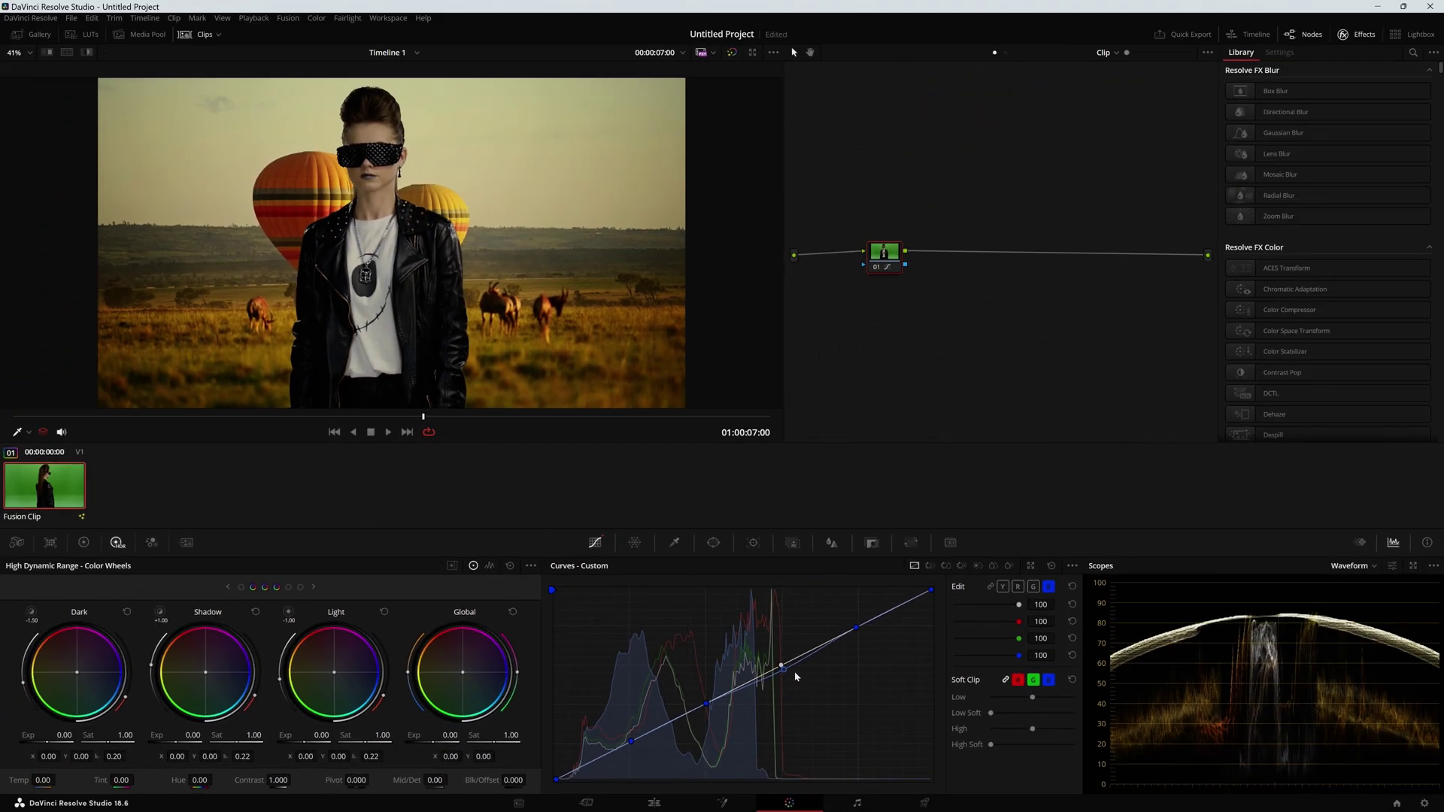
{"action": "left_click", "coordinate": [1018, 589]}
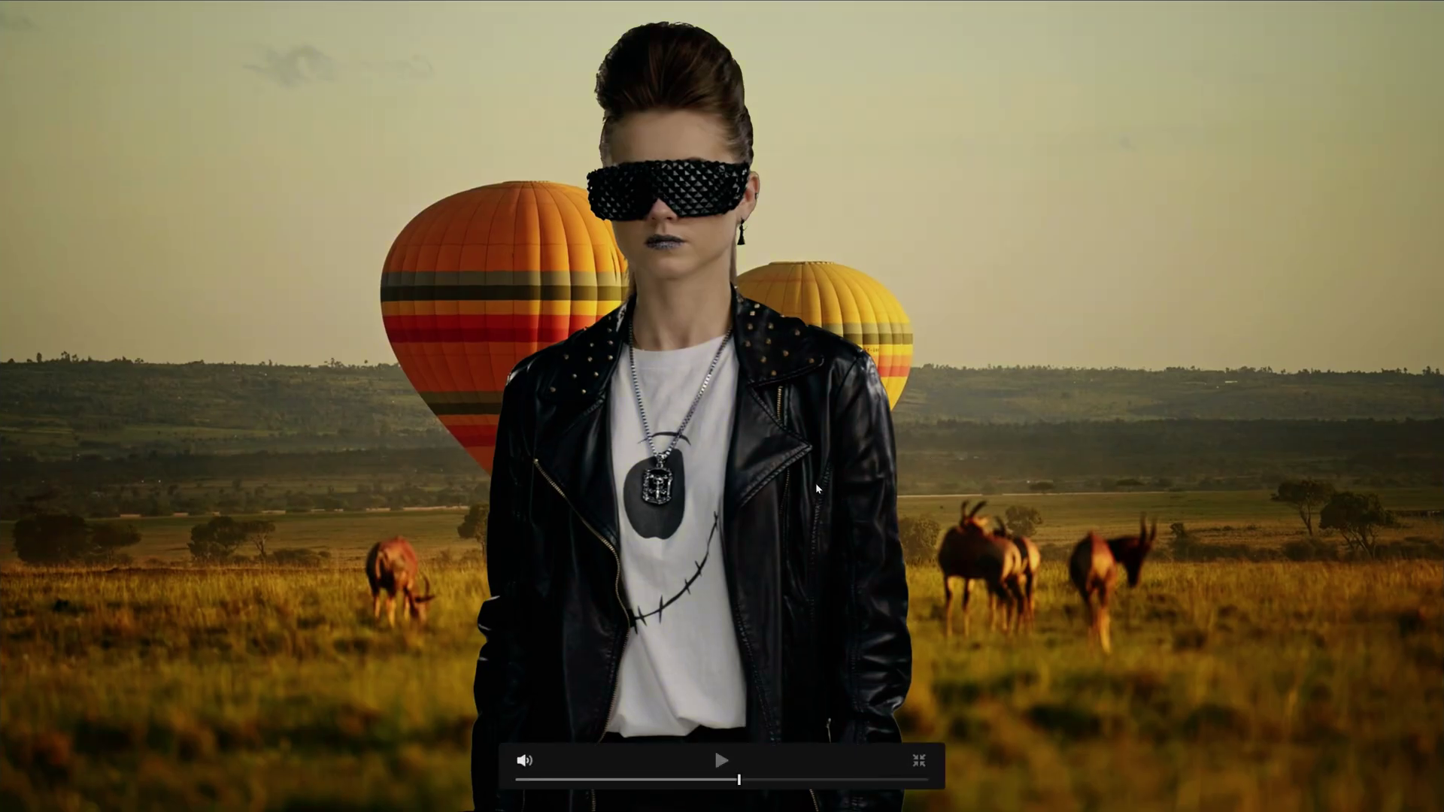
{"action": "key", "text": "Escape"}
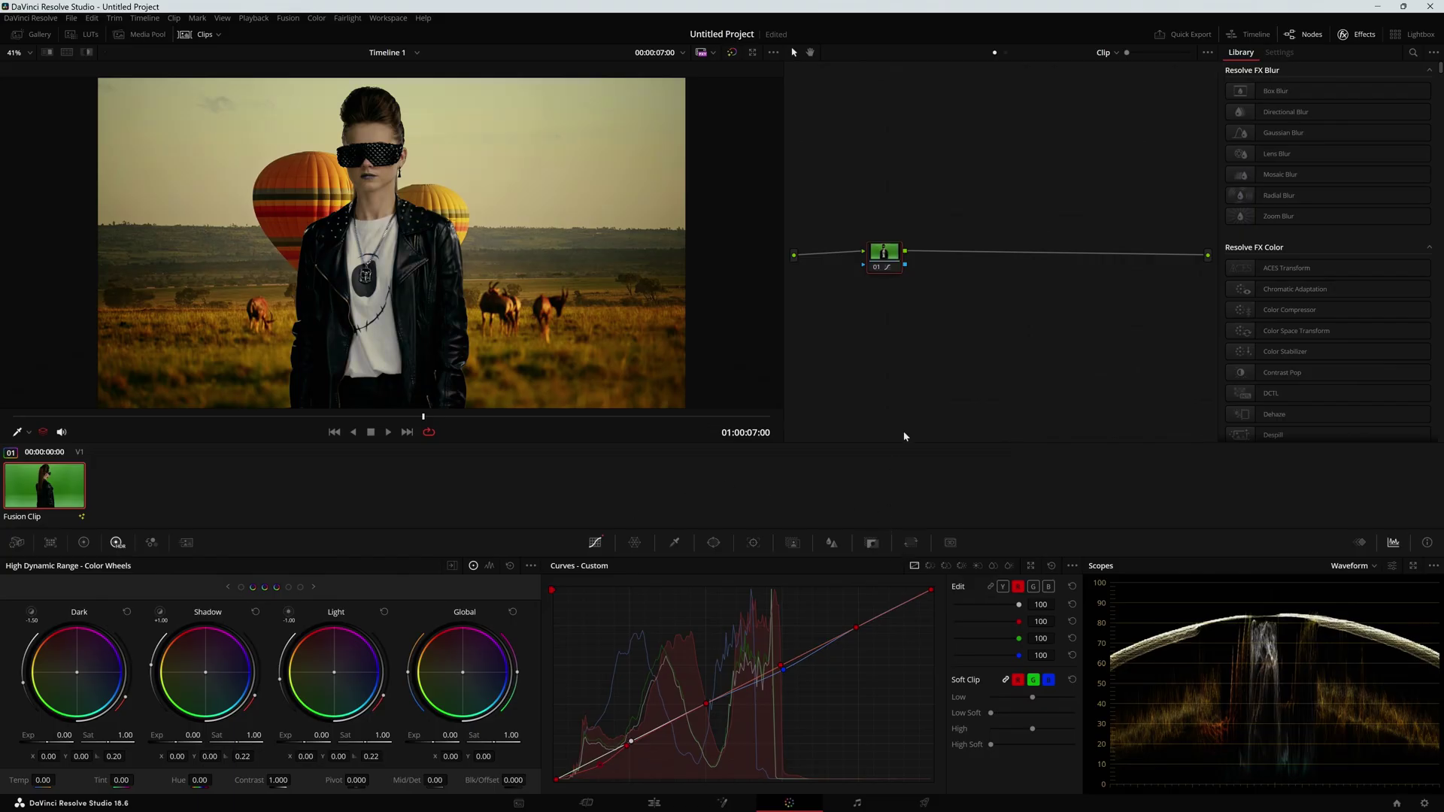
Add serial node 02 with a widened, softened circular window and compare it full-screen.
{"action": "left_click_drag", "start_coordinate": [894, 253], "coordinate": [882, 272]}
{"action": "key", "text": "alt+s"}
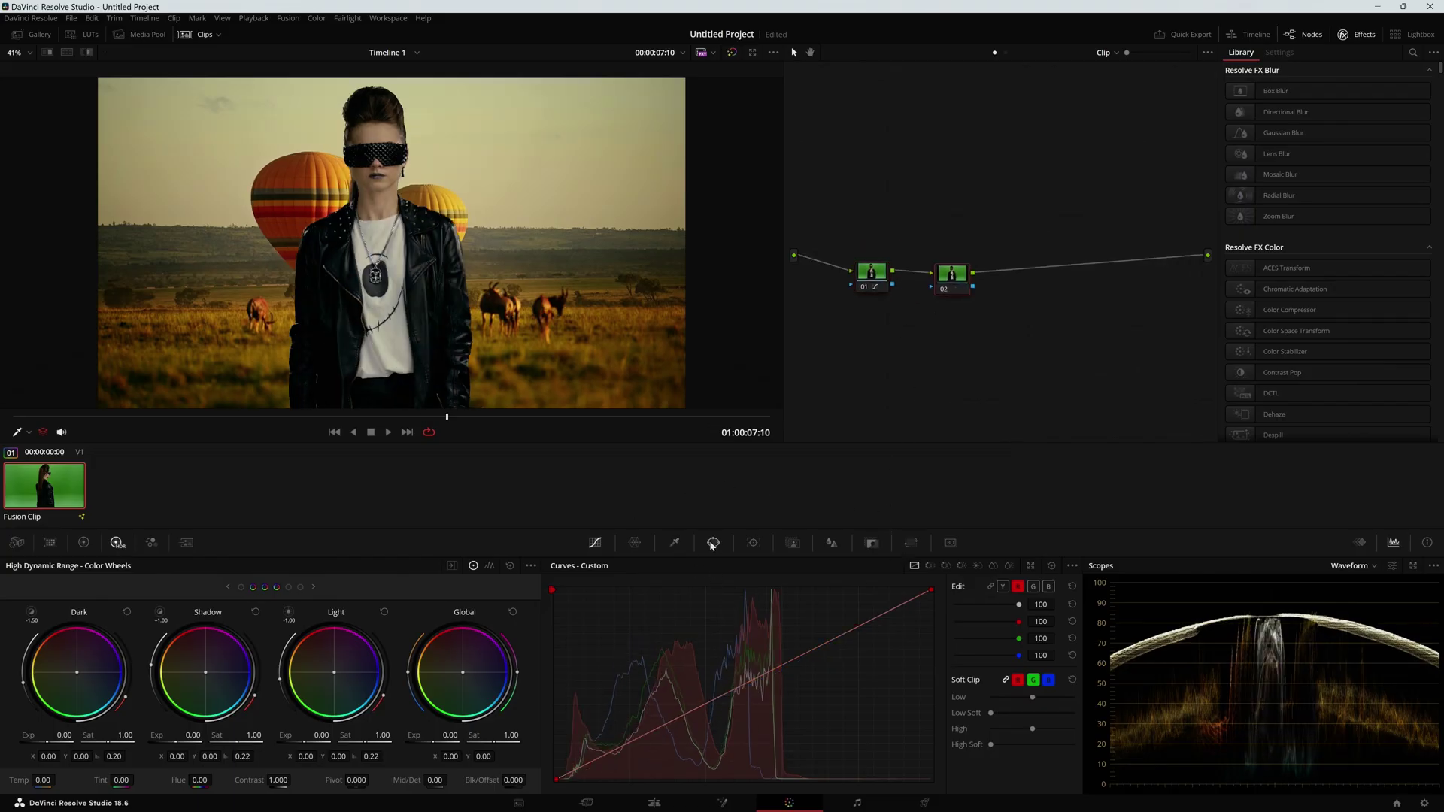
{"action": "left_click", "coordinate": [713, 543]}
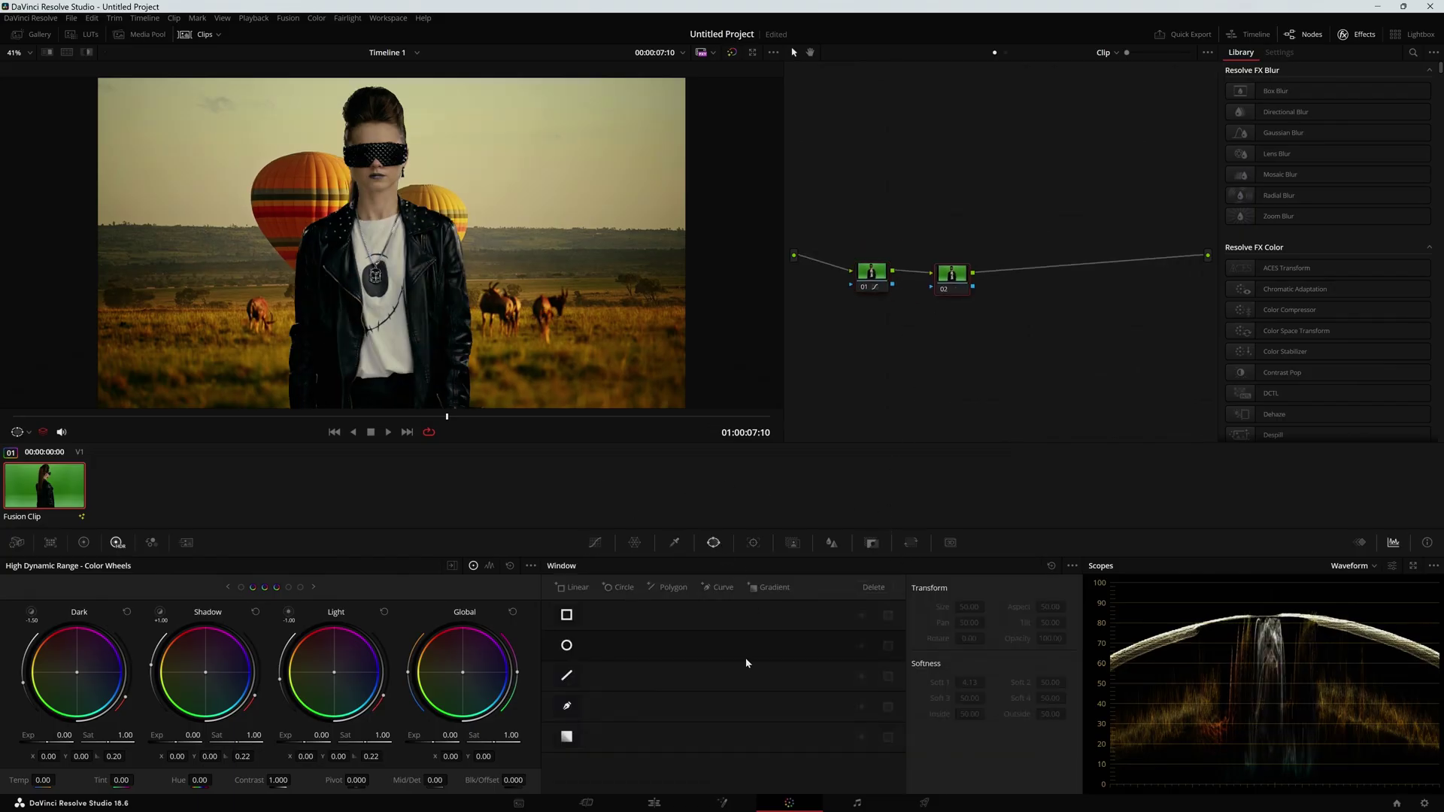
{"action": "left_click", "coordinate": [567, 646]}
{"action": "left_click_drag", "start_coordinate": [480, 243], "coordinate": [610, 282]}
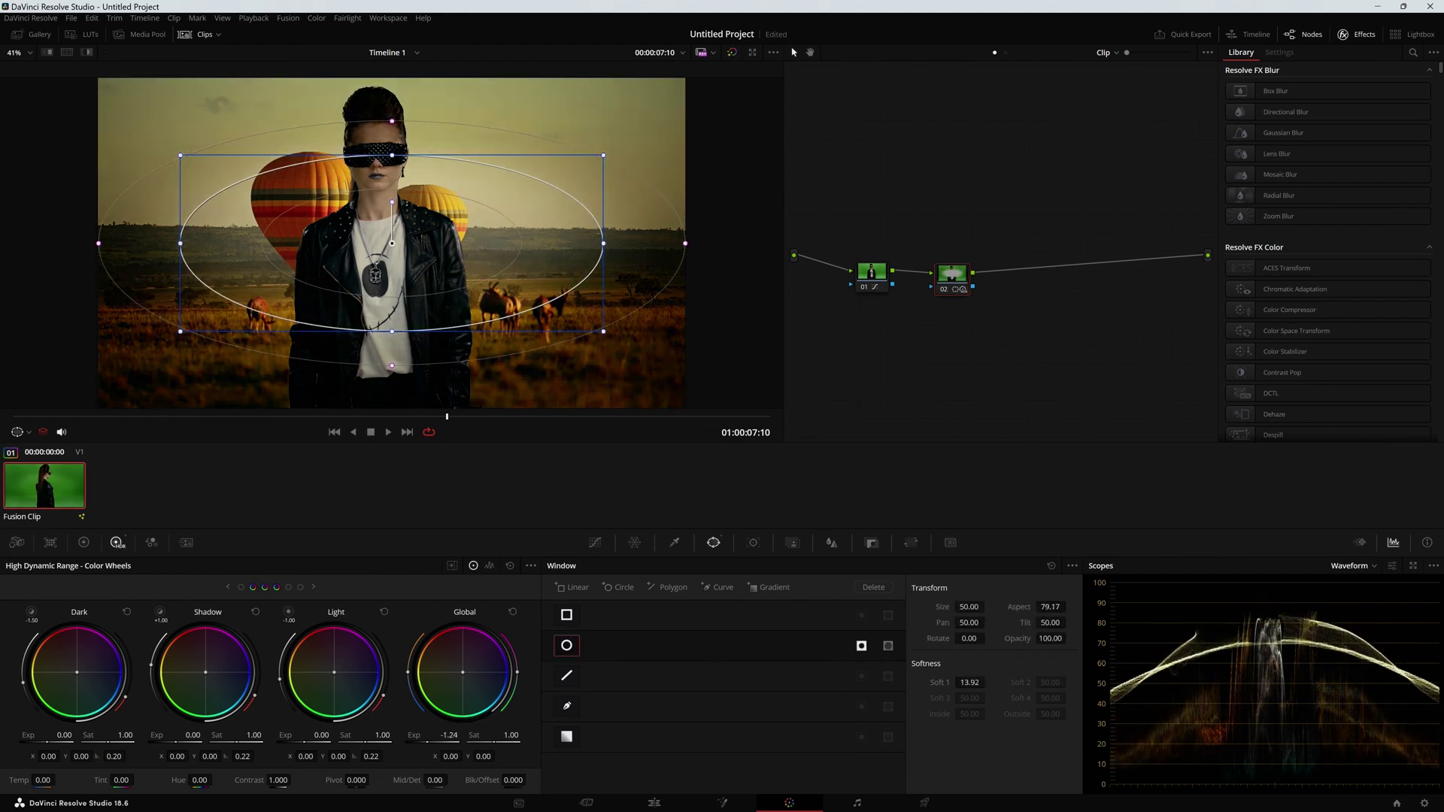
{"action": "key", "text": "ctrl+f"}
{"action": "key", "text": "shift+d"}
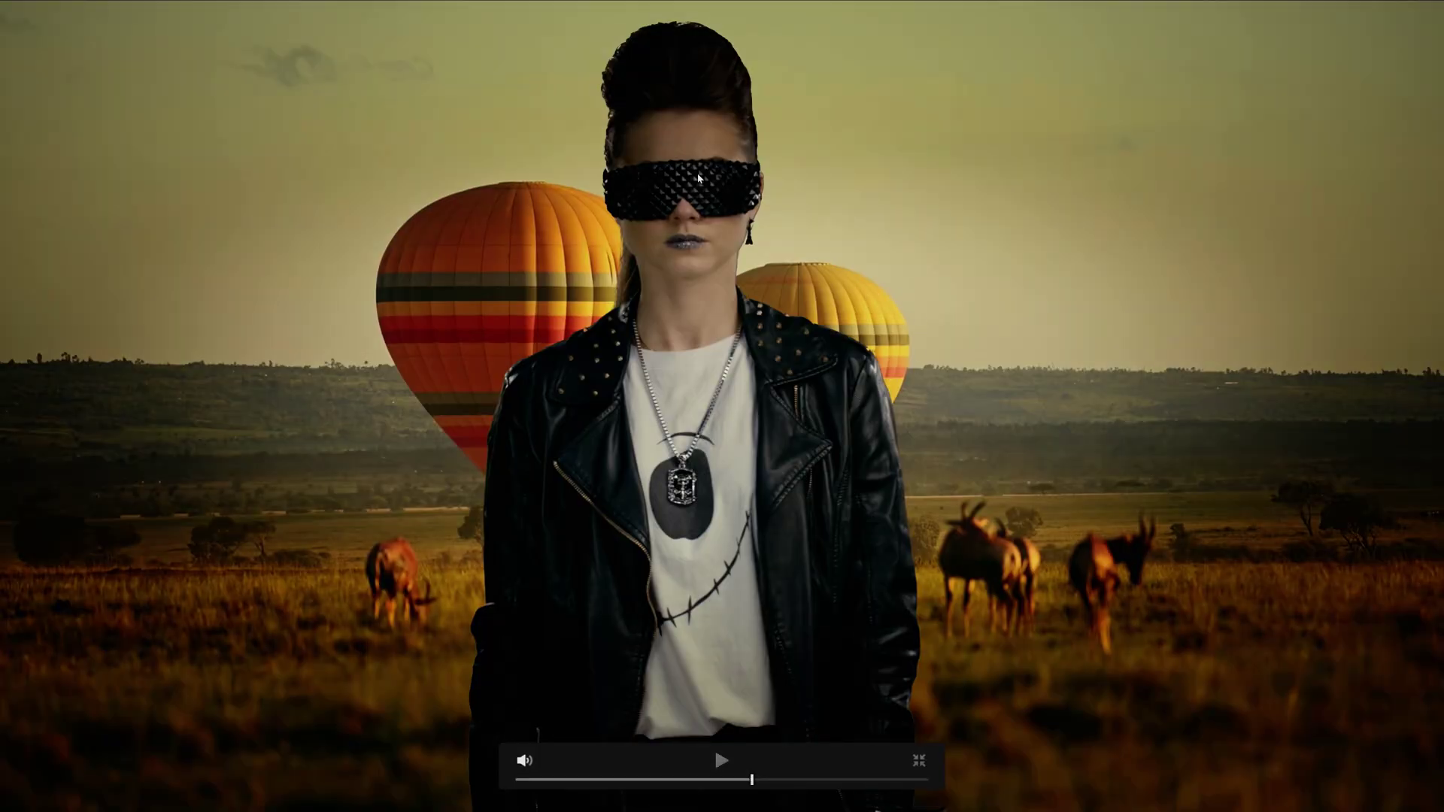
{"action": "key", "text": "shift+d"}
{"action": "key", "text": "shift+d"}
{"action": "key", "text": "shift+d"}
{"action": "key", "text": "shift+d"}
{"action": "key", "text": "shift+d"}
{"action": "key", "text": "shift+d"}
{"action": "key", "text": "shift+d"}
{"action": "key", "text": "ctrl+f"}
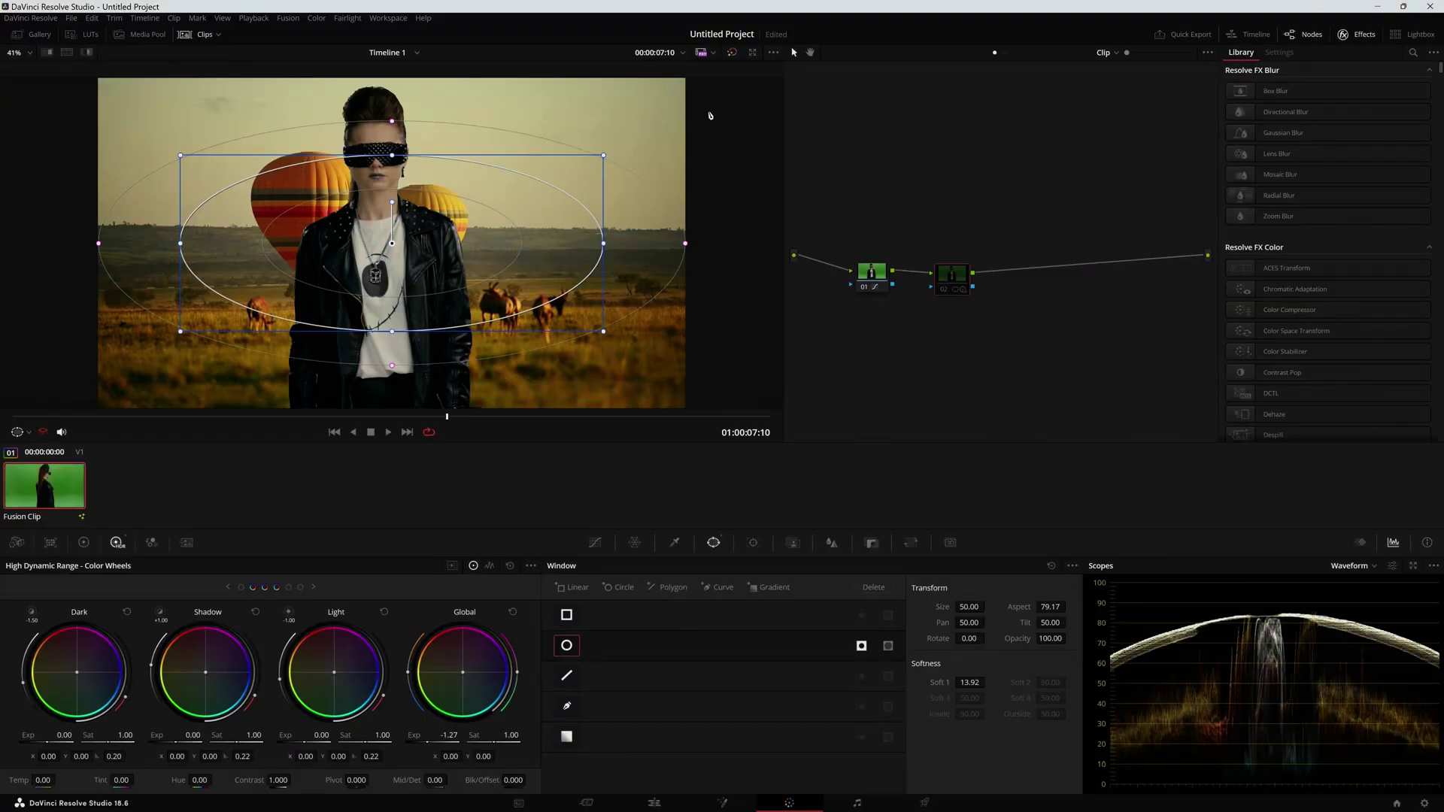
Move the vignette oval slightly left and down, then compare full-screen.
{"action": "left_click_drag", "start_coordinate": [393, 239], "coordinate": [443, 253]}
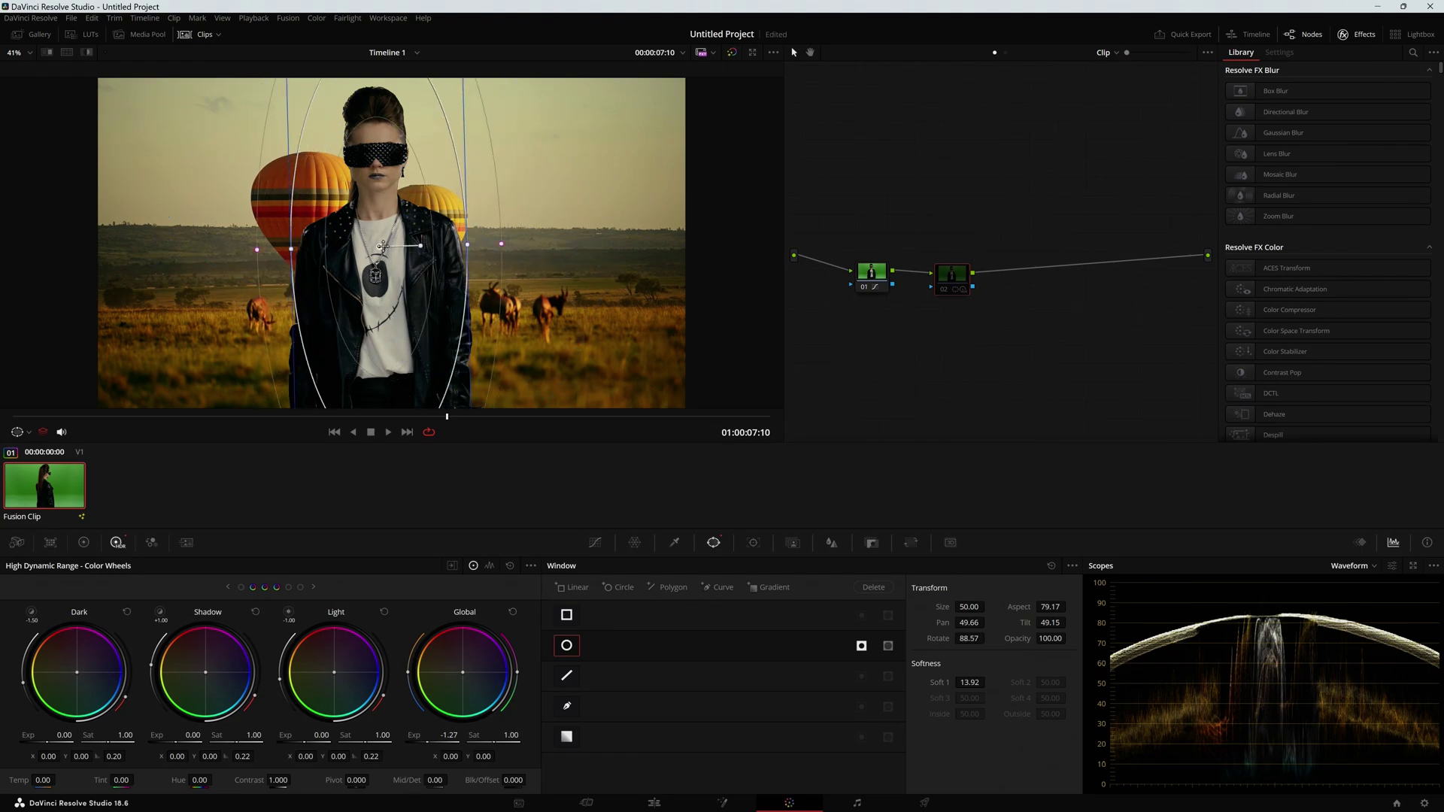
{"action": "key", "text": "ctrl+f"}
{"action": "key", "text": "shift+d"}
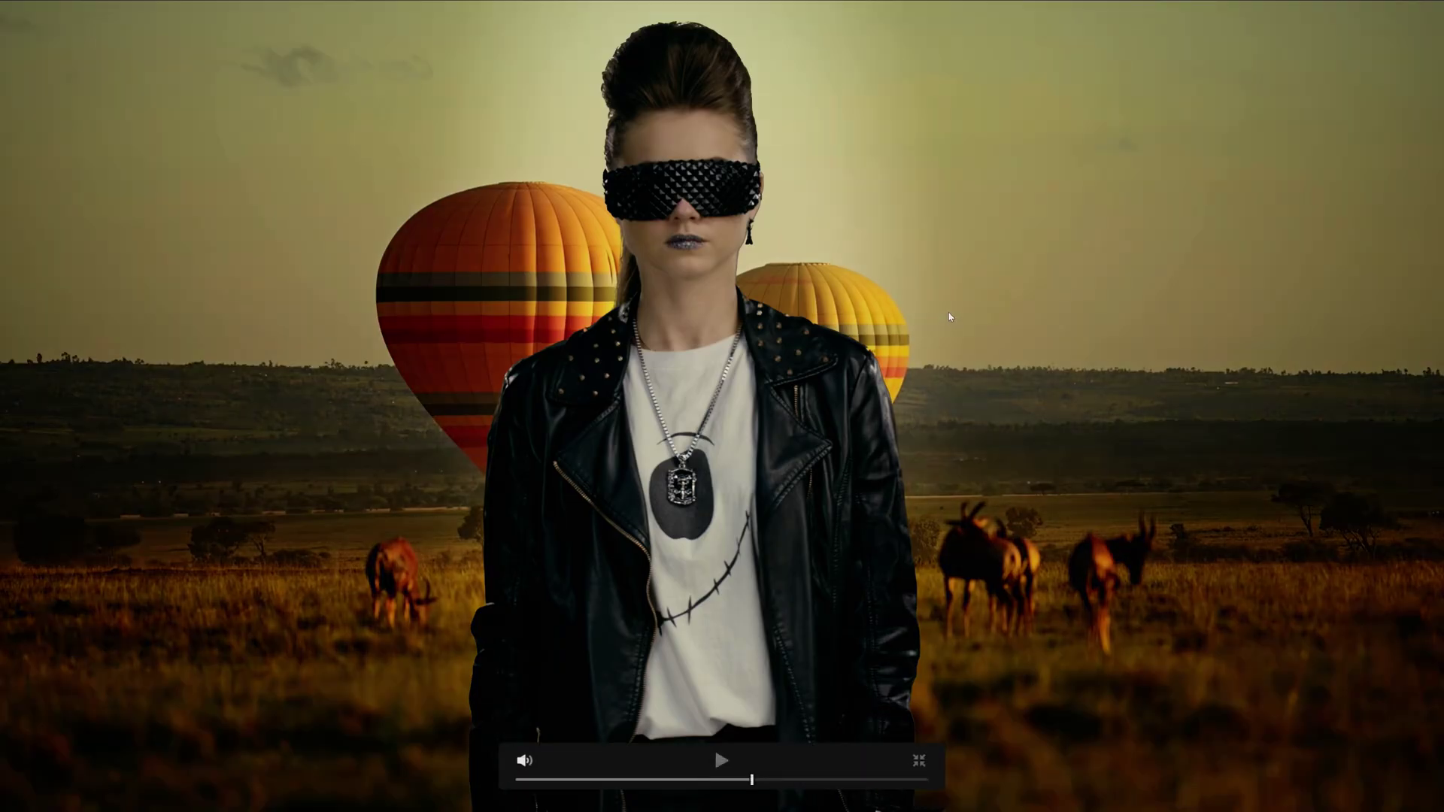
{"action": "key", "text": "shift+d"}
{"action": "key", "text": "shift+d"}
{"action": "key", "text": "Escape"}
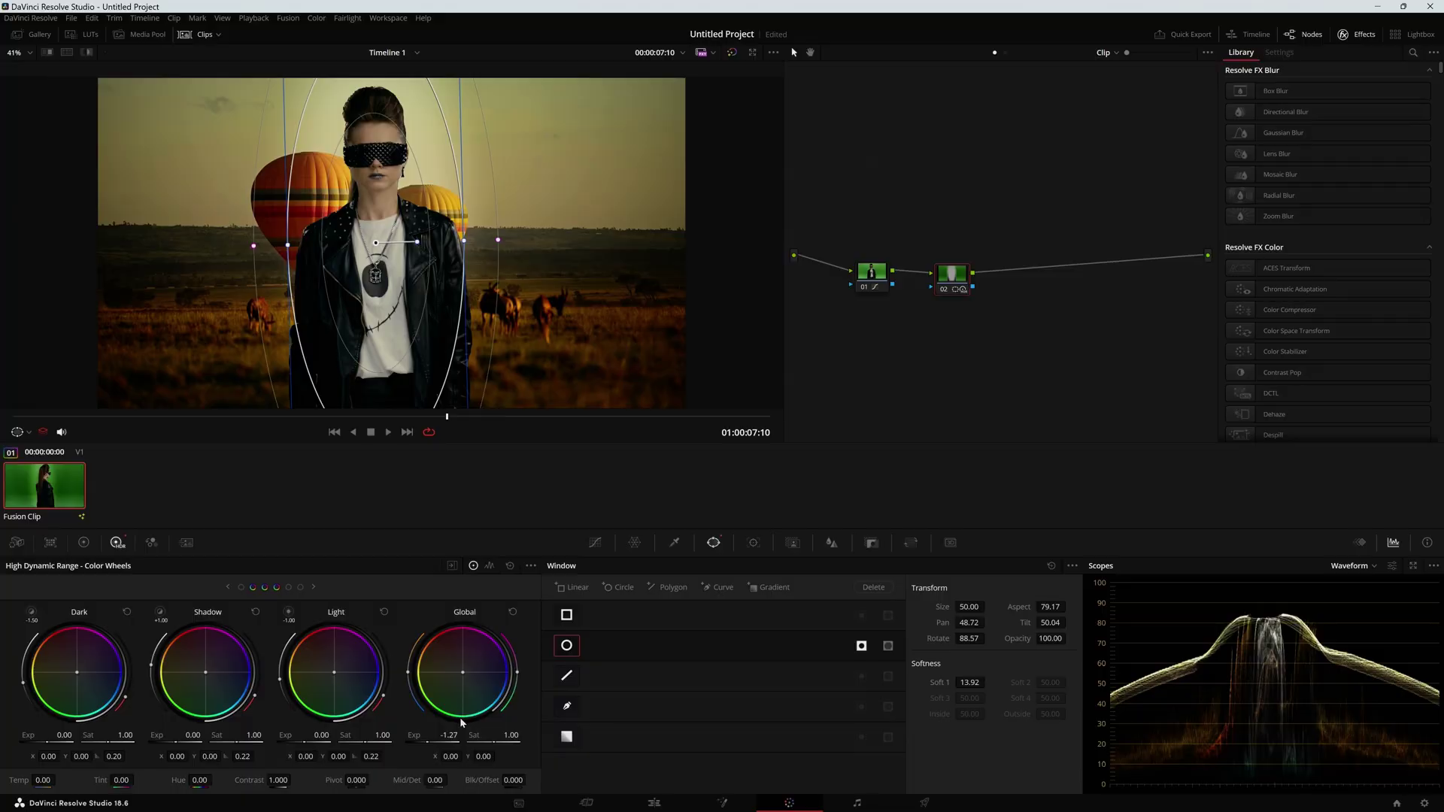
Raise node 02's Global Exp from -1.27 to -0.95 to lighten the surroundings.
{"action": "left_click_drag", "start_coordinate": [449, 735], "coordinate": [461, 735]}
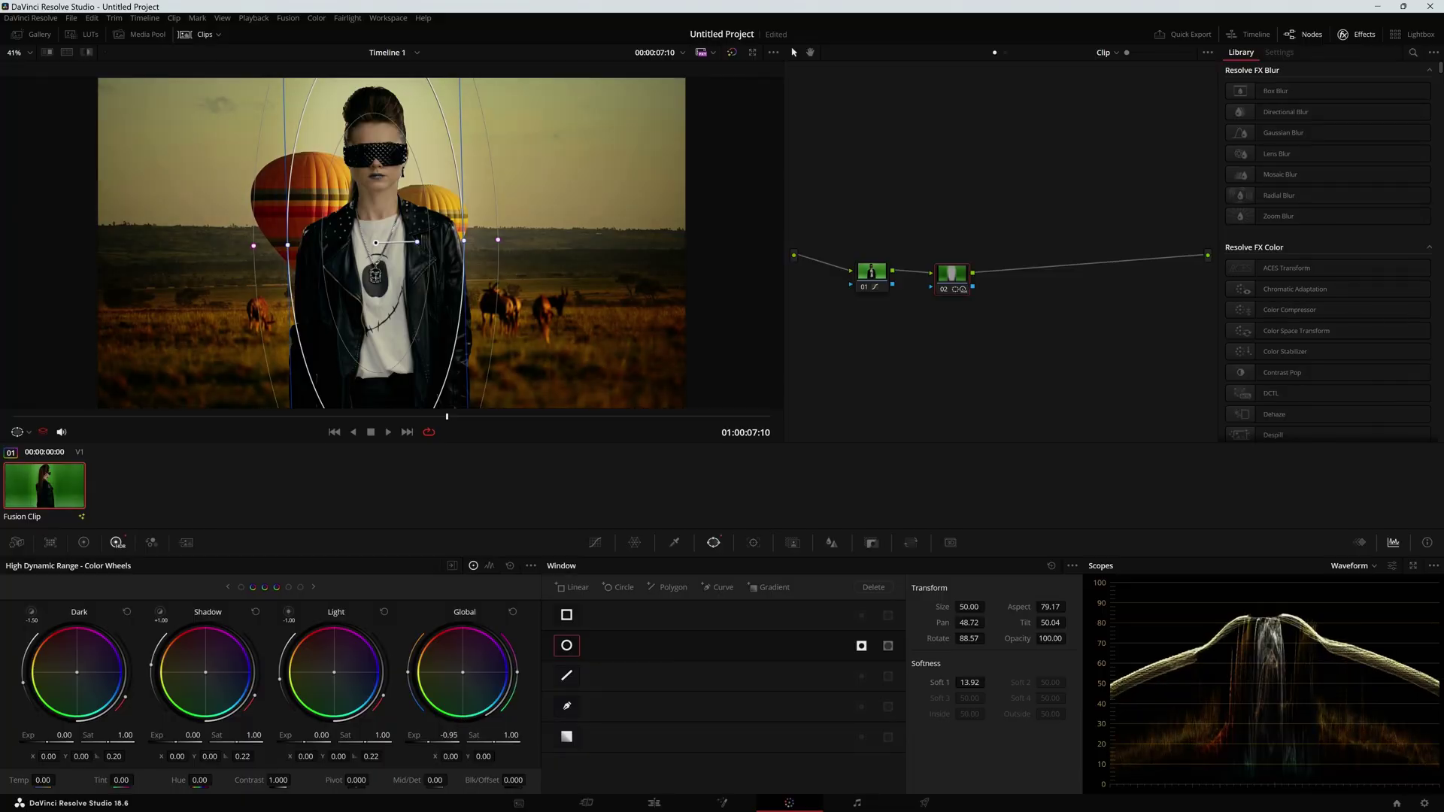
{"action": "key", "text": "ctrl+f"}
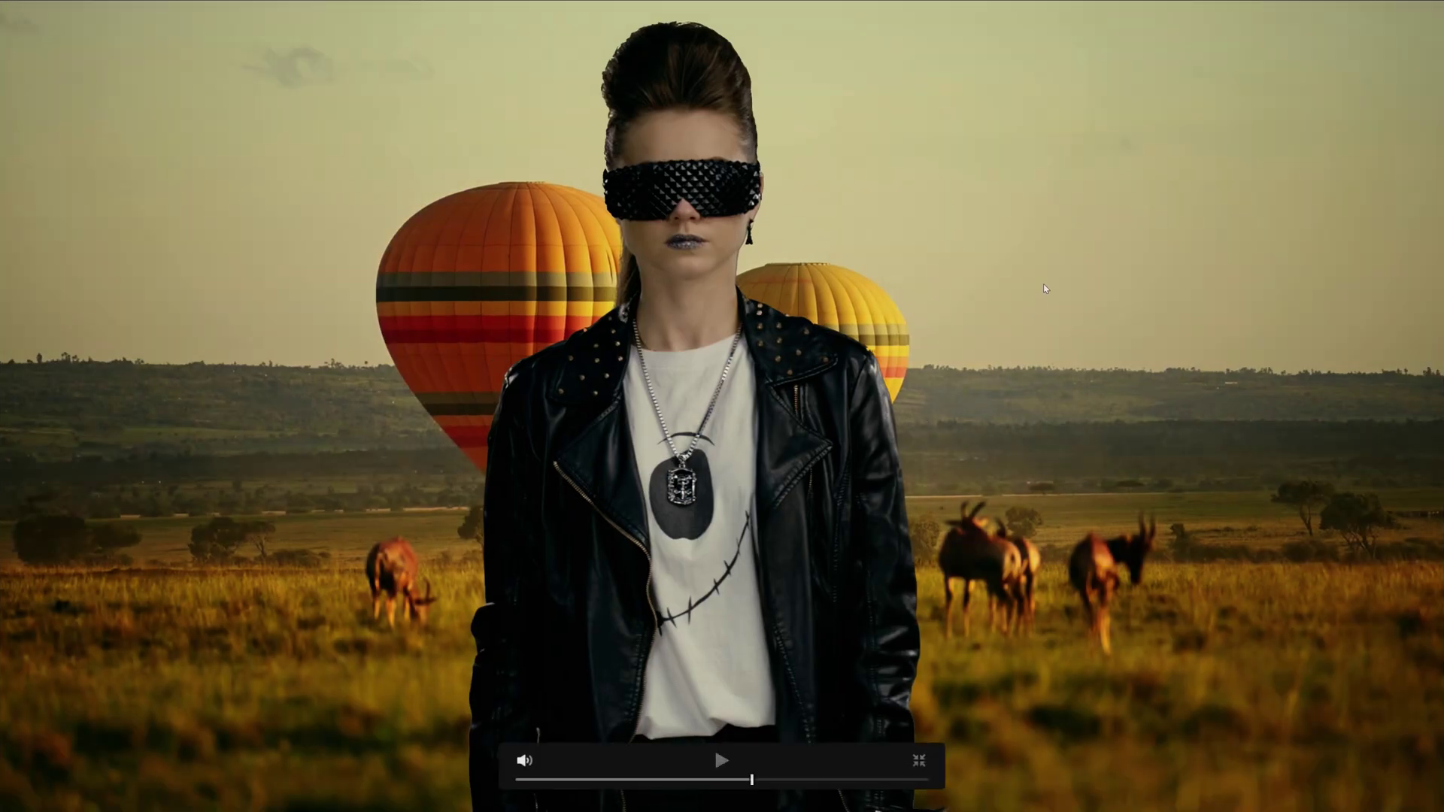
{"action": "key", "text": "shift+d"}
{"action": "key", "text": "shift+d"}
{"action": "key", "text": "shift+d"}
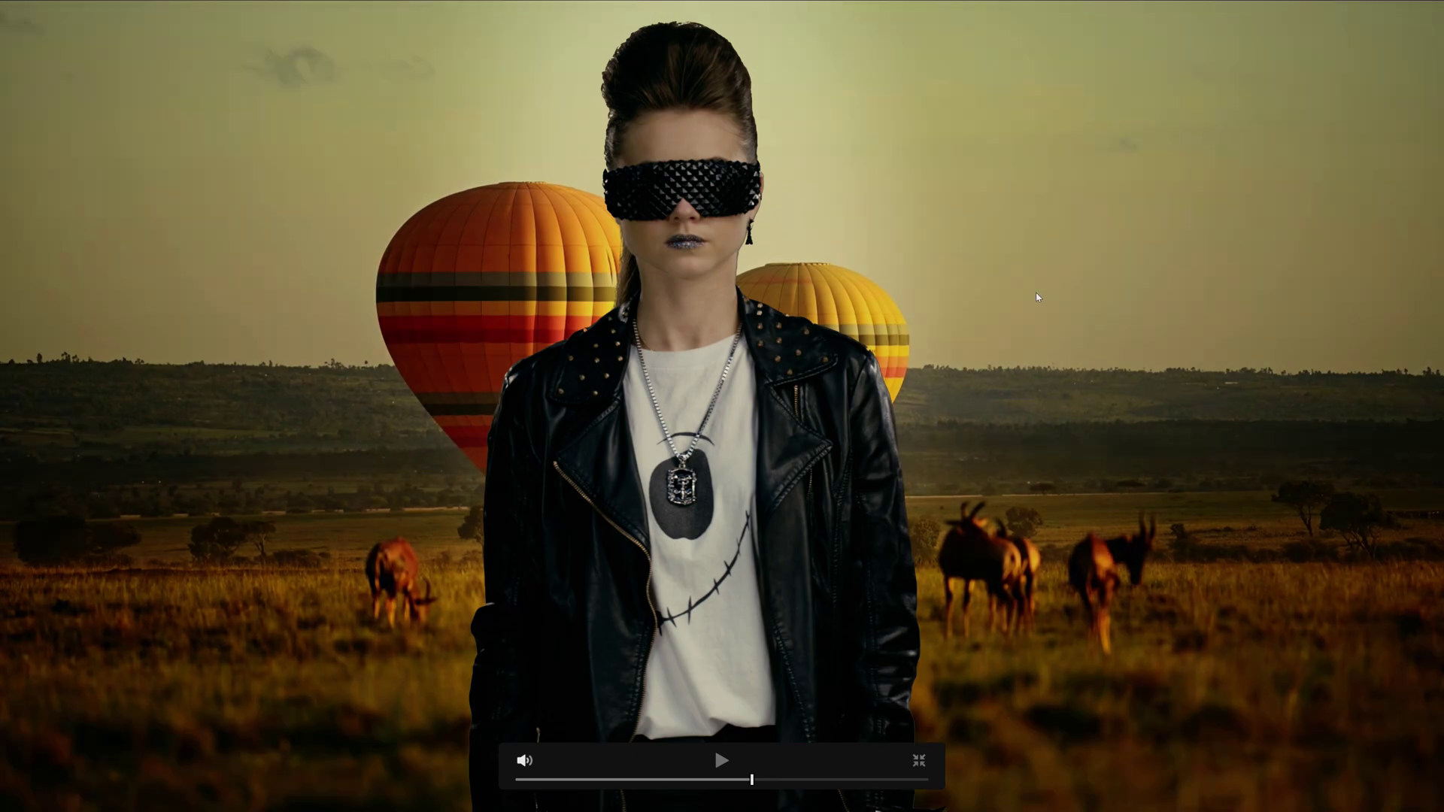
{"action": "key", "text": "ctrl+f"}
Widen the vignette's soft edge to Soft 1 32.82 and compare full-screen.
{"action": "left_click_drag", "start_coordinate": [501, 245], "coordinate": [540, 252]}
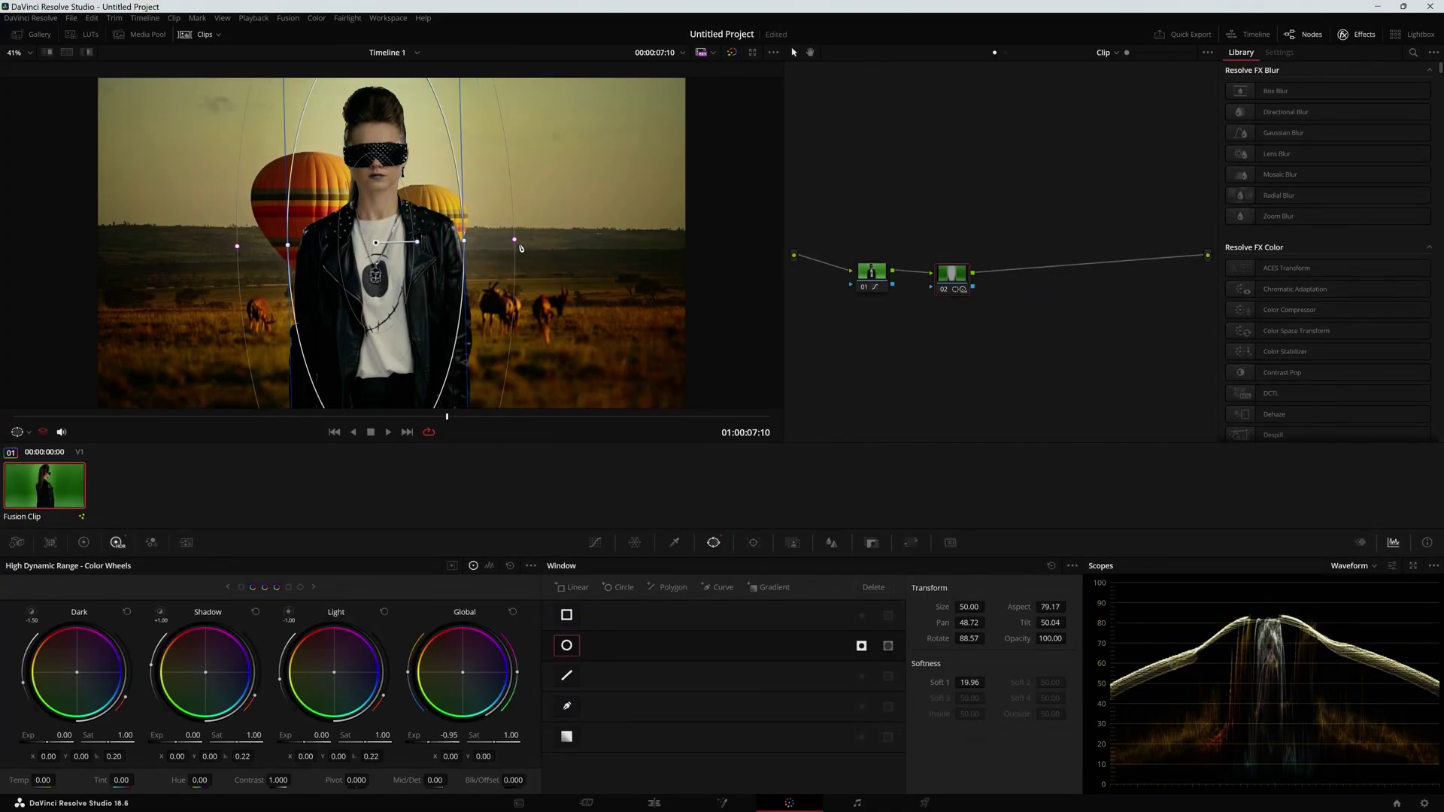
{"action": "key", "text": "ctrl+f"}
{"action": "key", "text": "shift+d"}
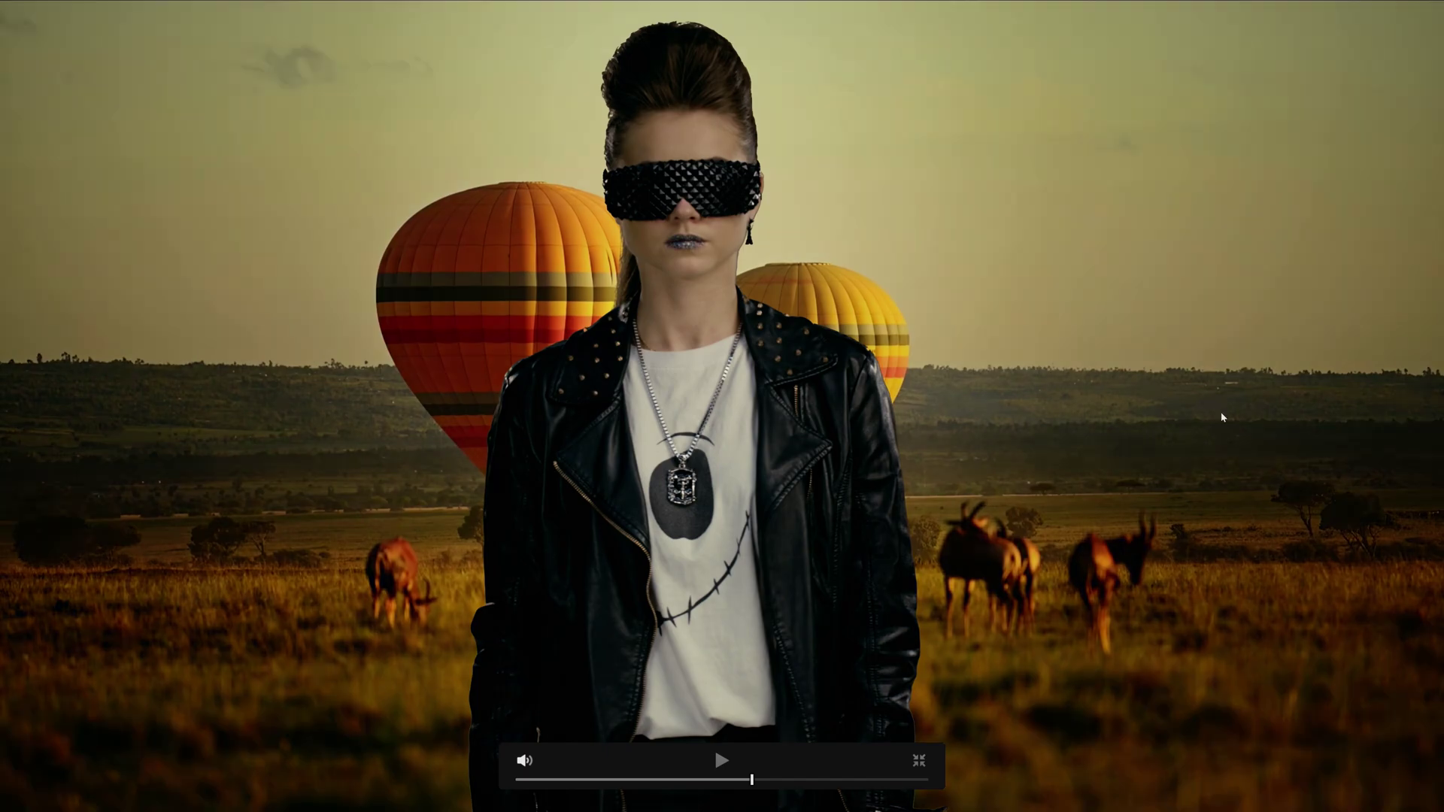
{"action": "key", "text": "shift+d"}
{"action": "key", "text": "shift+d"}
{"action": "key", "text": "shift+d"}
{"action": "key", "text": "ctrl+f"}
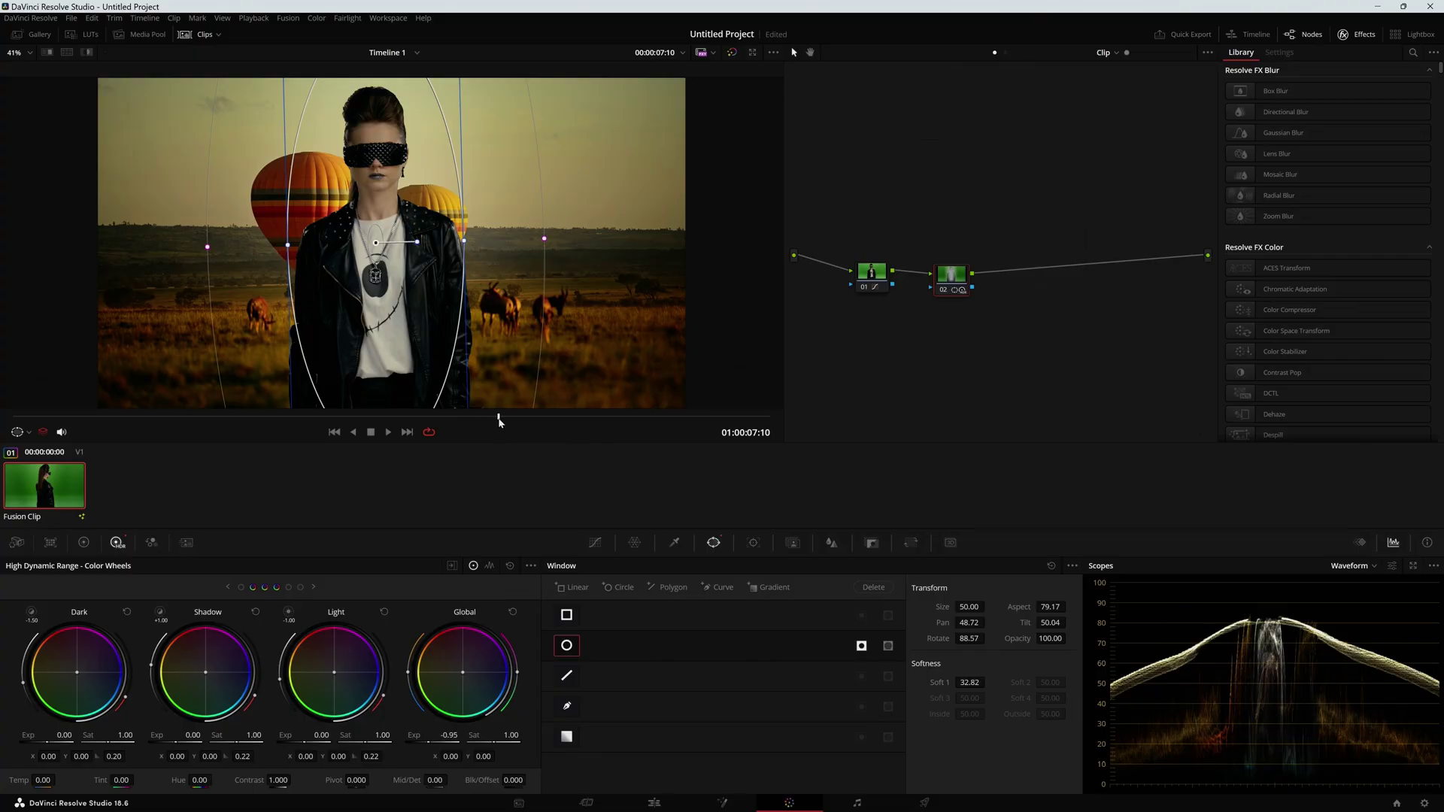
Select the first grading node and play the clip back to review the grade.
{"action": "left_click", "coordinate": [877, 269]}
{"action": "key", "text": "space"}
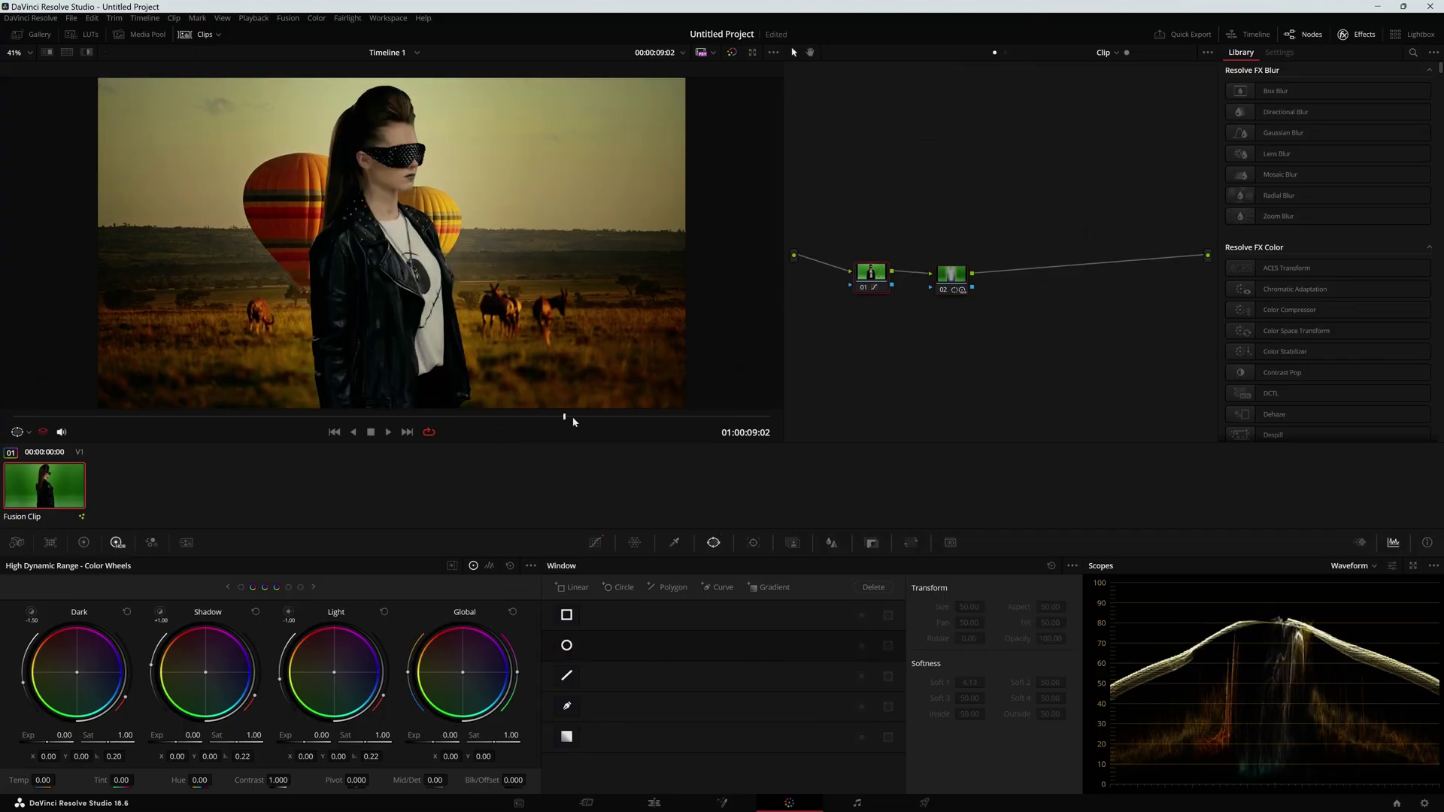
{"action": "left_click", "coordinate": [414, 416]}
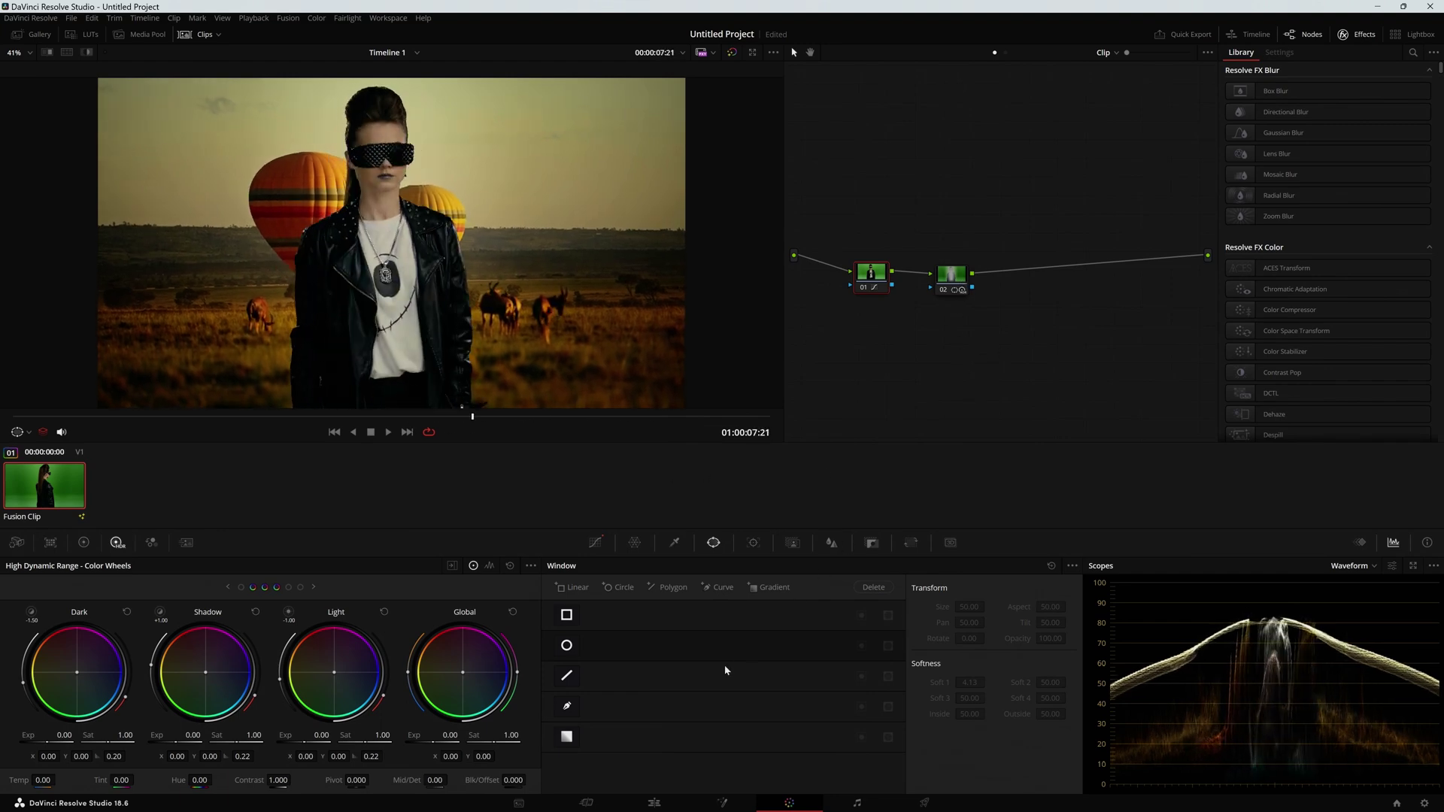
In Fusion, add a Fast Gaussian Blur after Resize1 with Blur Size 7.1.
{"action": "left_click", "coordinate": [724, 804]}
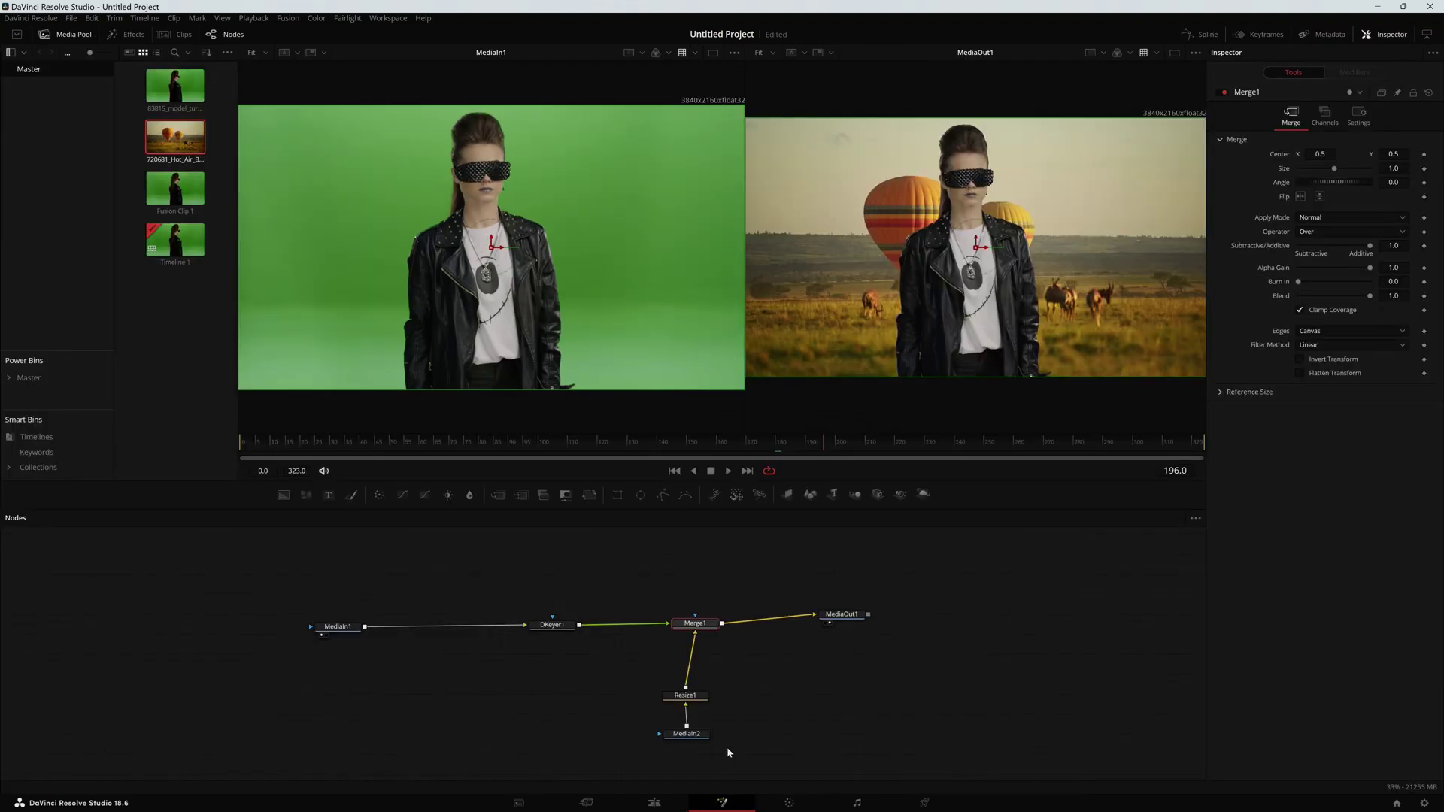
{"action": "left_click", "coordinate": [680, 698]}
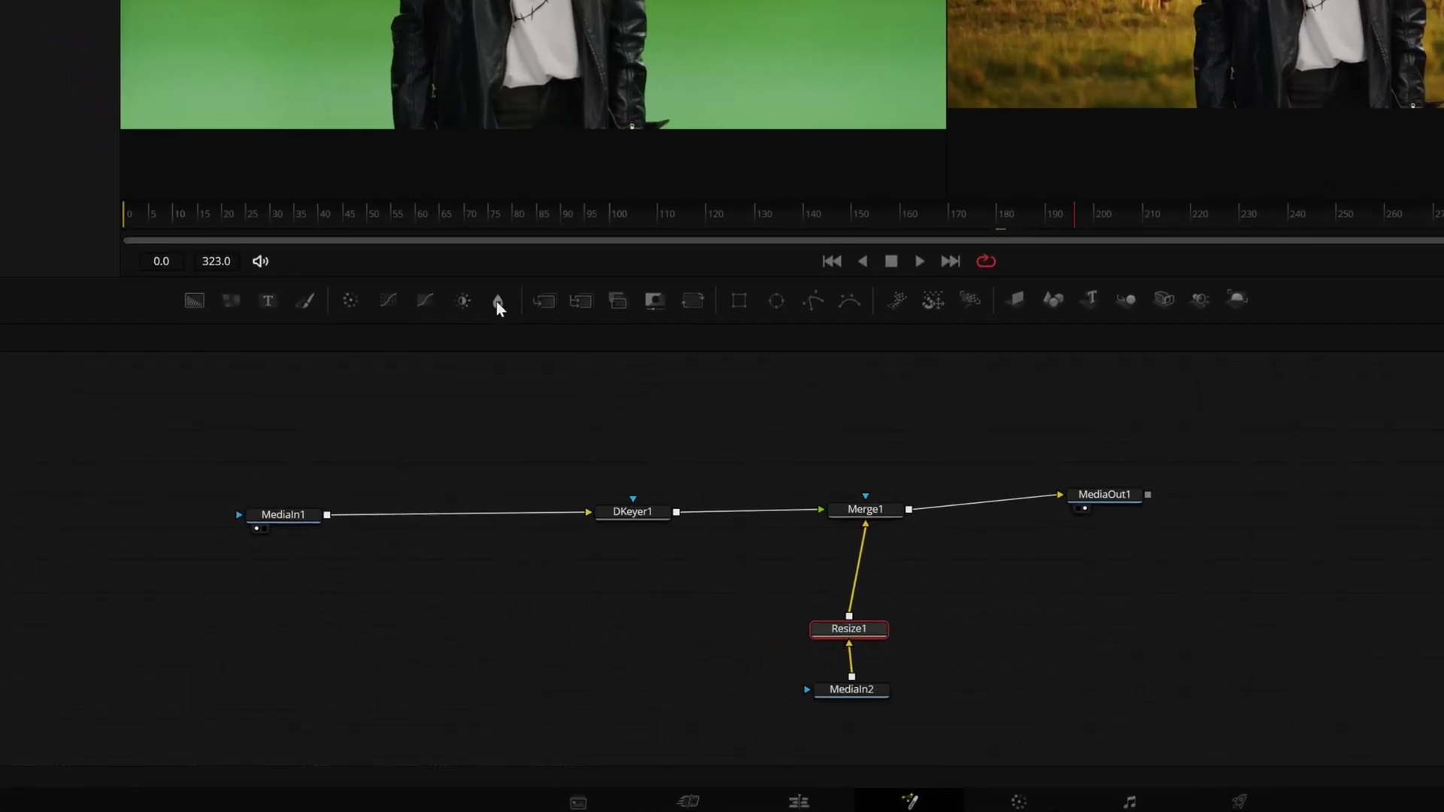
{"action": "left_click", "coordinate": [497, 301]}
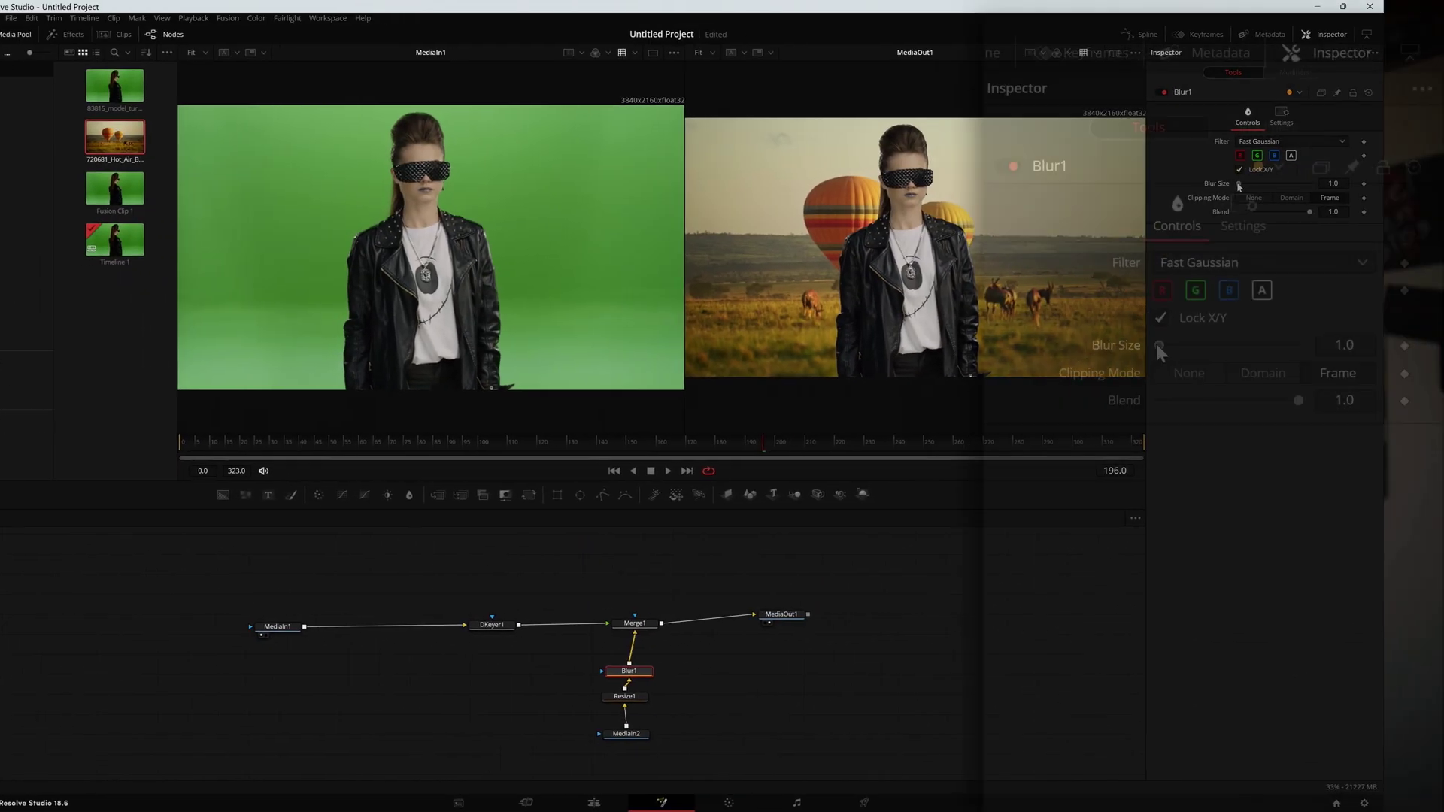
{"action": "mouse_move", "coordinate": [1158, 345]}
{"action": "left_mouse_down"}
{"action": "mouse_move", "coordinate": [1225, 345]}
{"action": "mouse_move", "coordinate": [1166, 346]}
{"action": "left_mouse_up"}
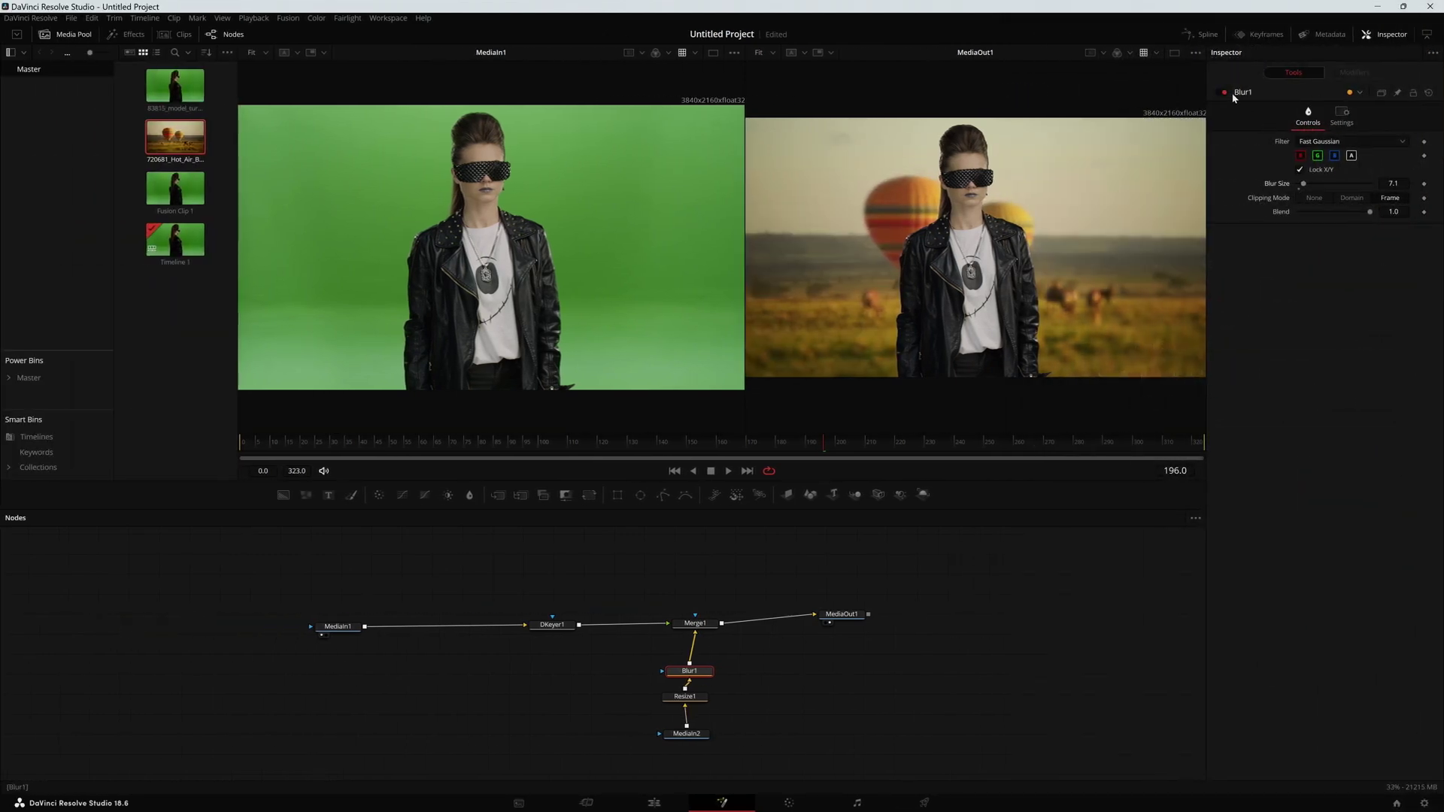
Toggle the background blur off and on to compare, leaving it enabled.
{"action": "left_click", "coordinate": [1224, 93]}
{"action": "left_click", "coordinate": [1224, 93]}
{"action": "left_click", "coordinate": [1225, 93]}
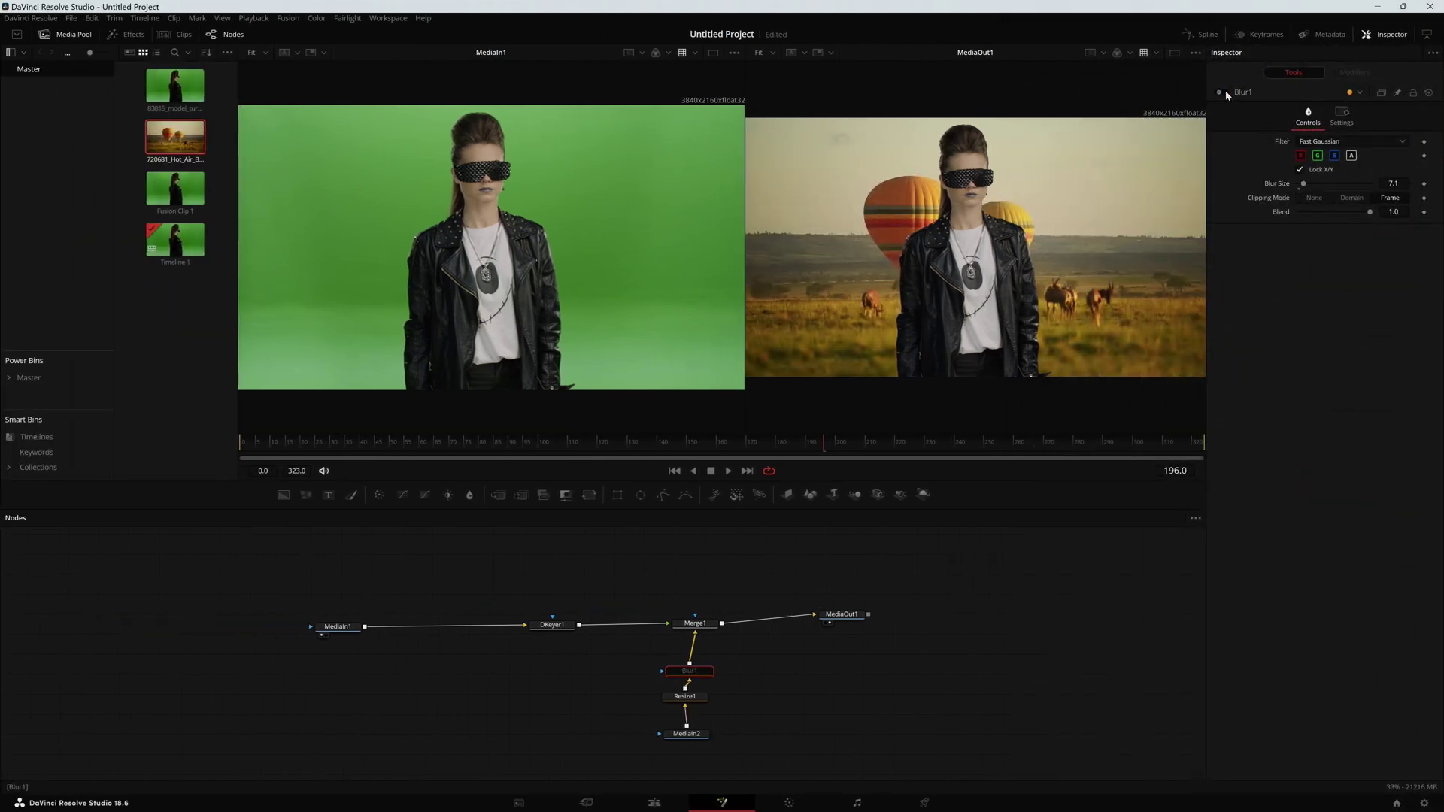
{"action": "left_click", "coordinate": [1221, 93]}
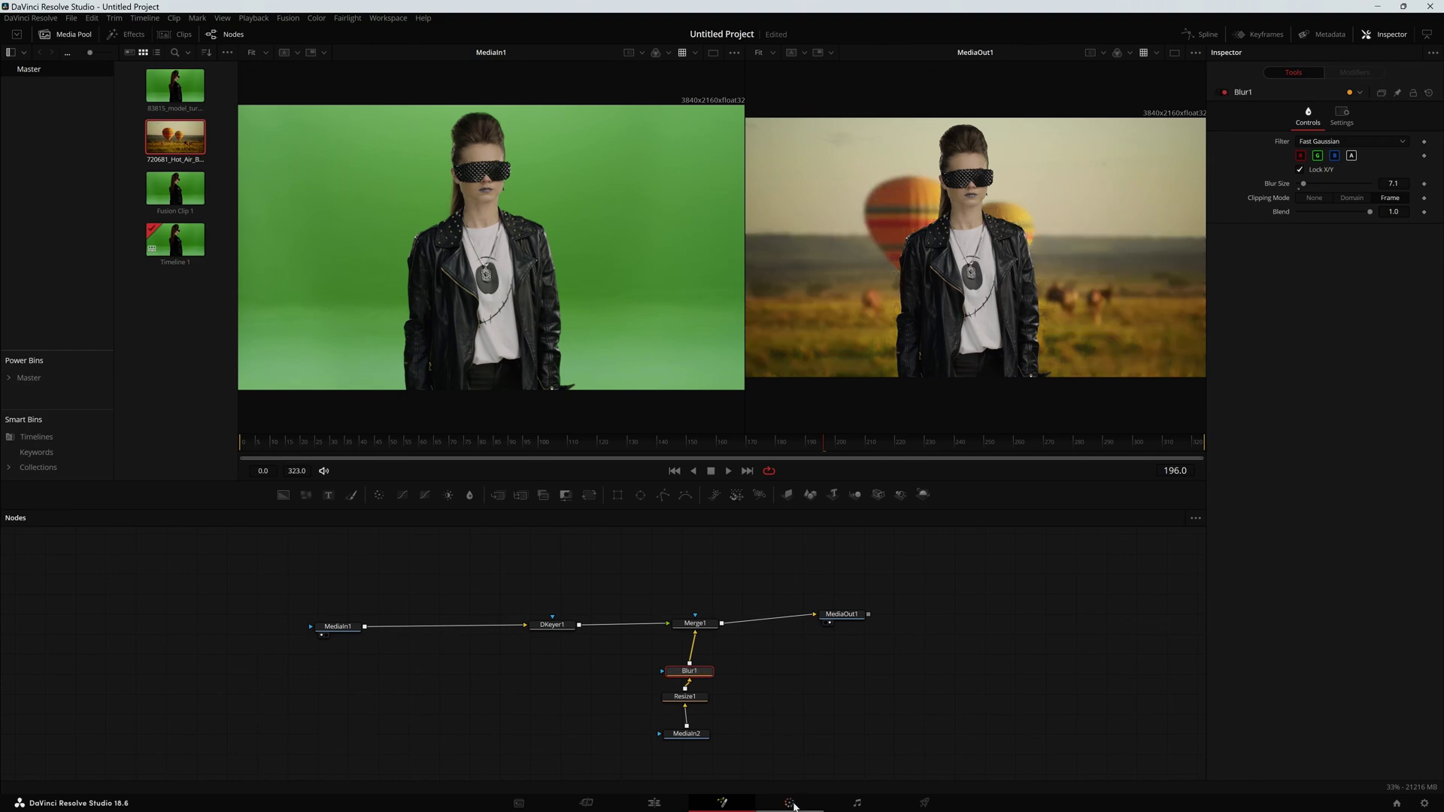
{"action": "left_click", "coordinate": [789, 803]}
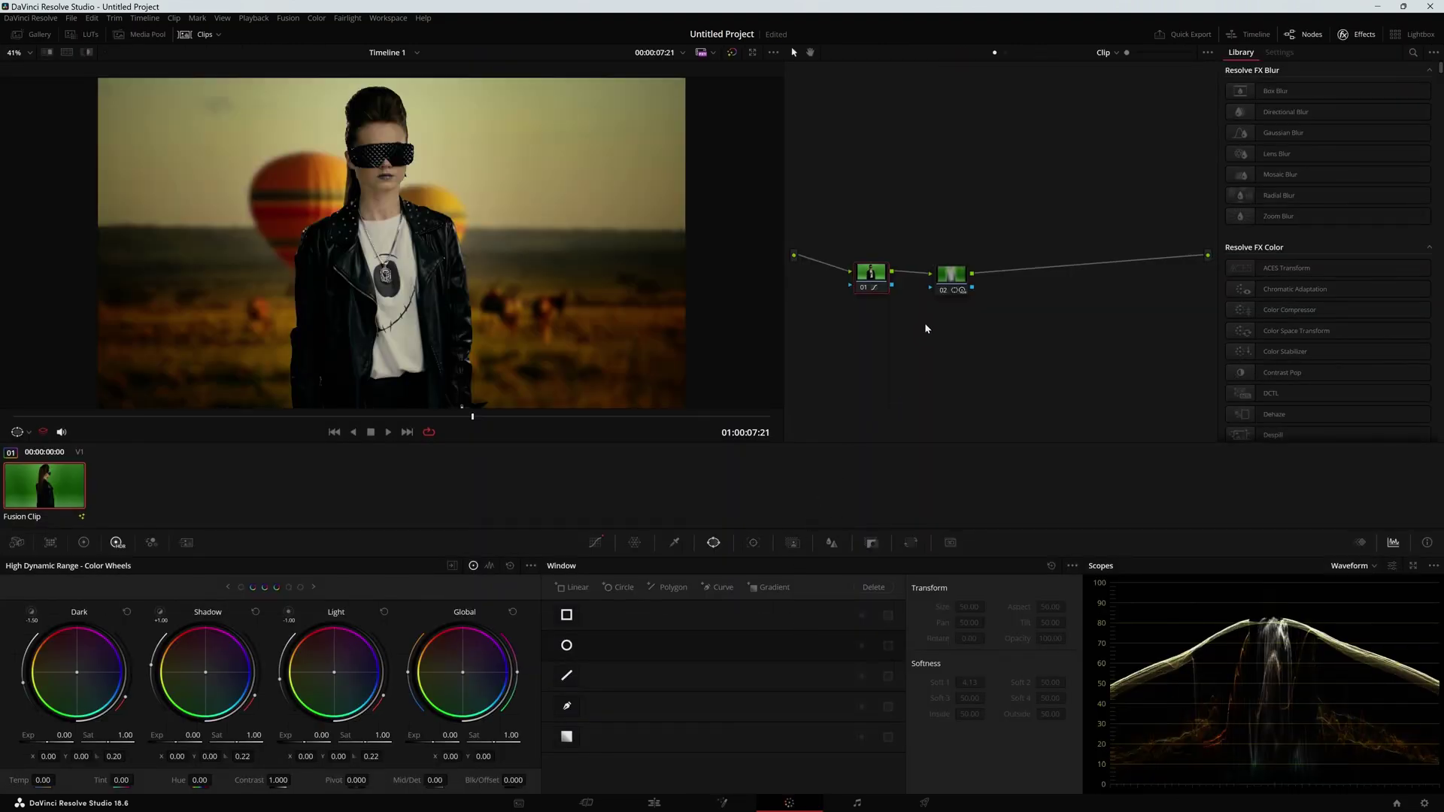
On the vignette grading node, add evenly spaced custom-curve points to lift the blacks.
{"action": "left_click", "coordinate": [504, 416]}
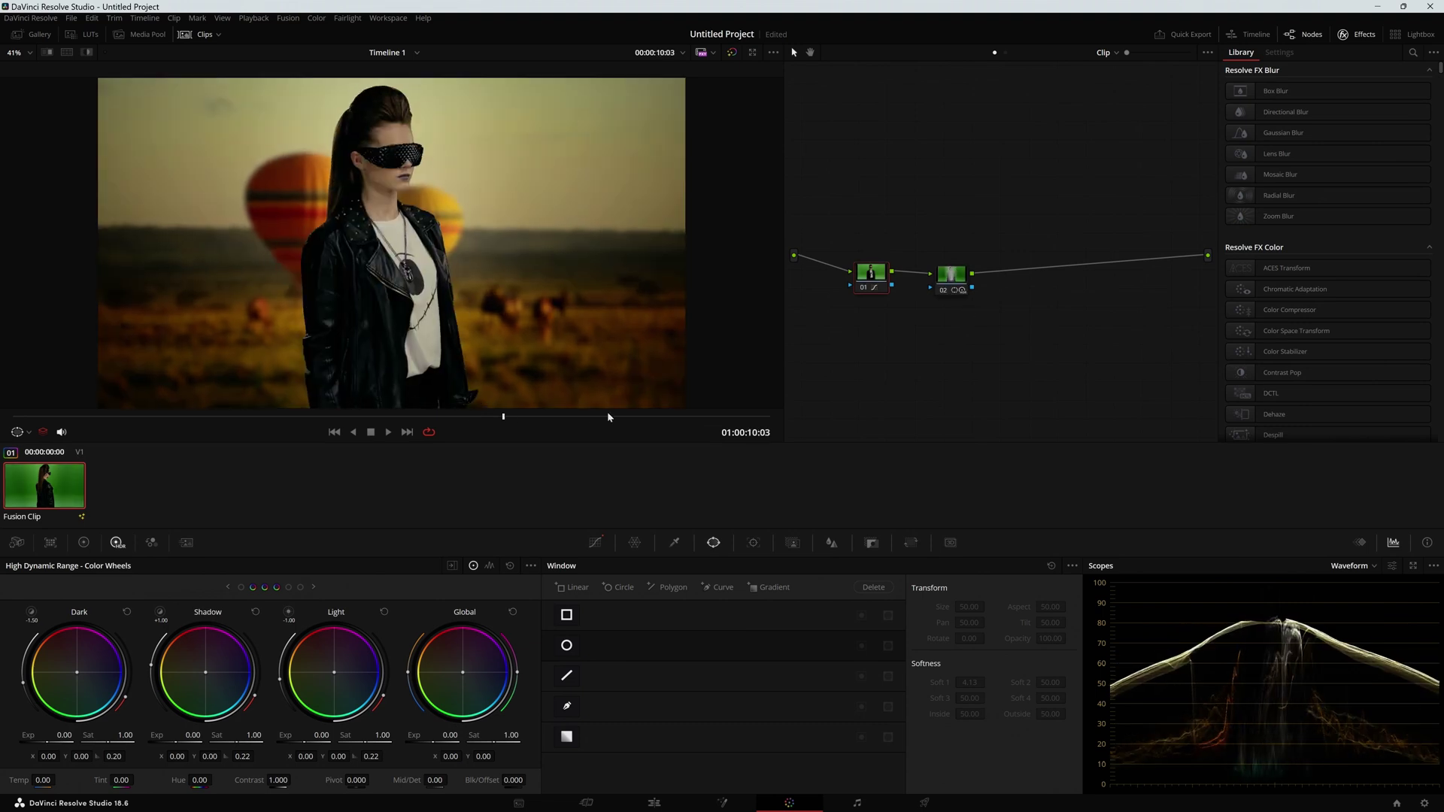
{"action": "left_click", "coordinate": [951, 275]}
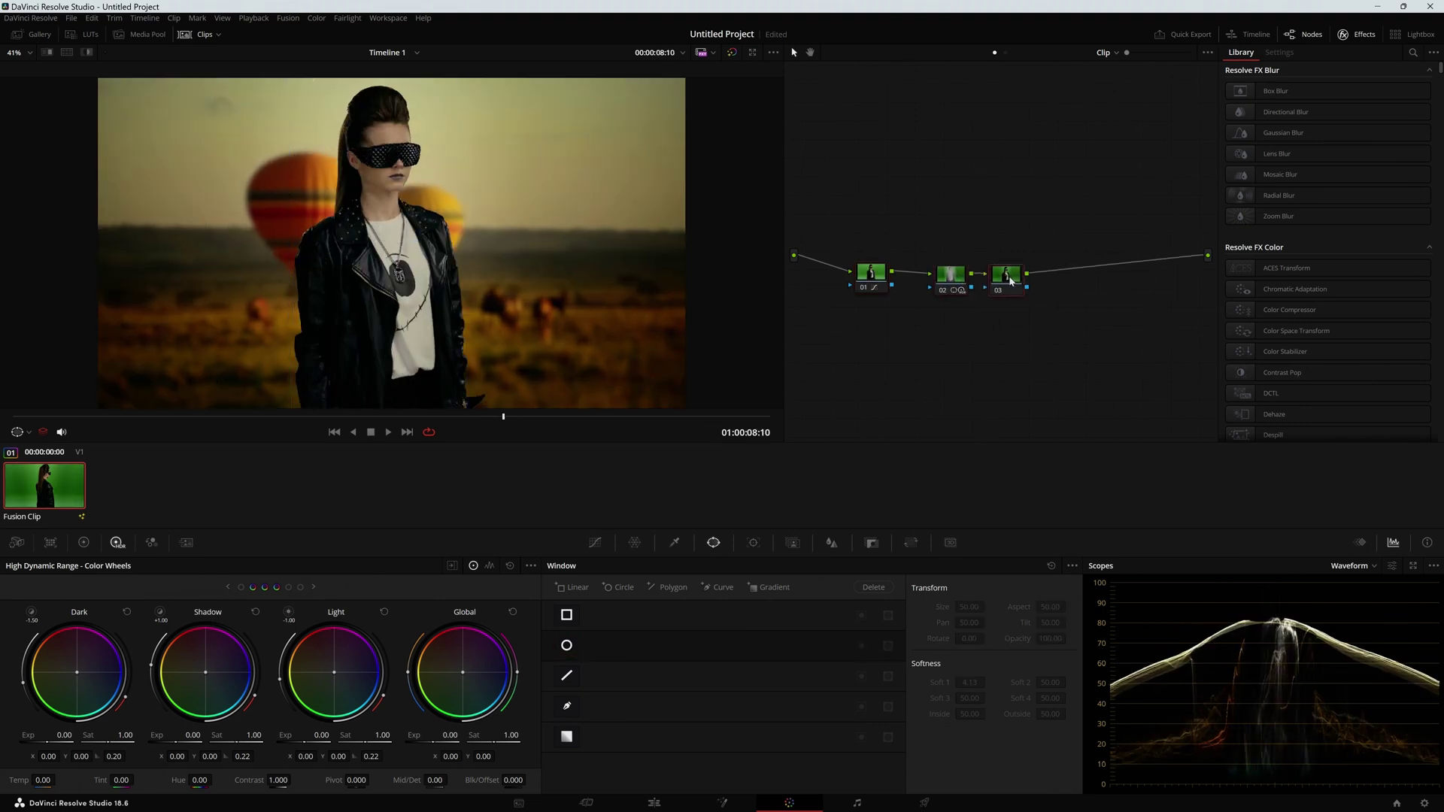
{"action": "left_click", "coordinate": [600, 545]}
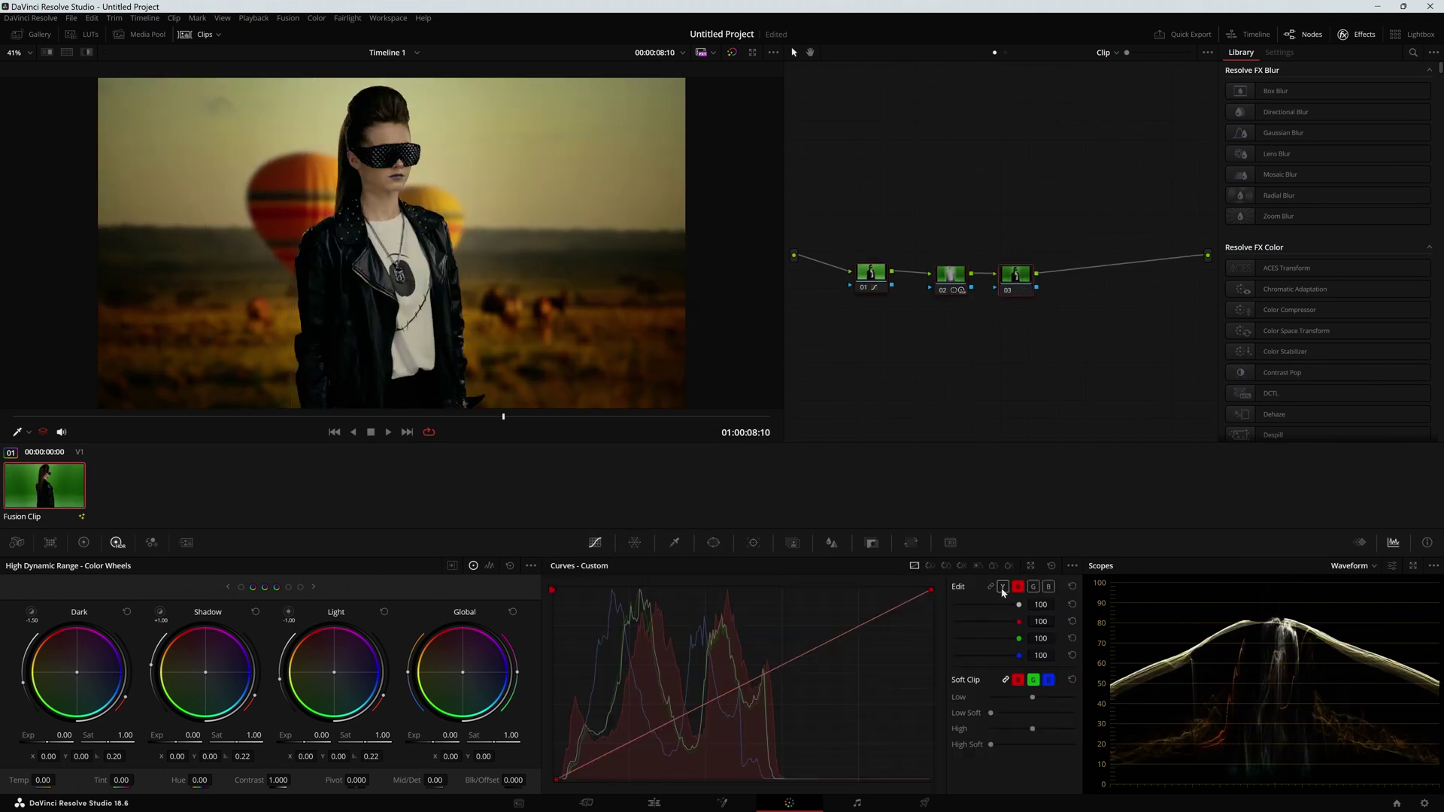
{"action": "left_click", "coordinate": [1071, 567]}
{"action": "left_click", "coordinate": [1091, 656]}
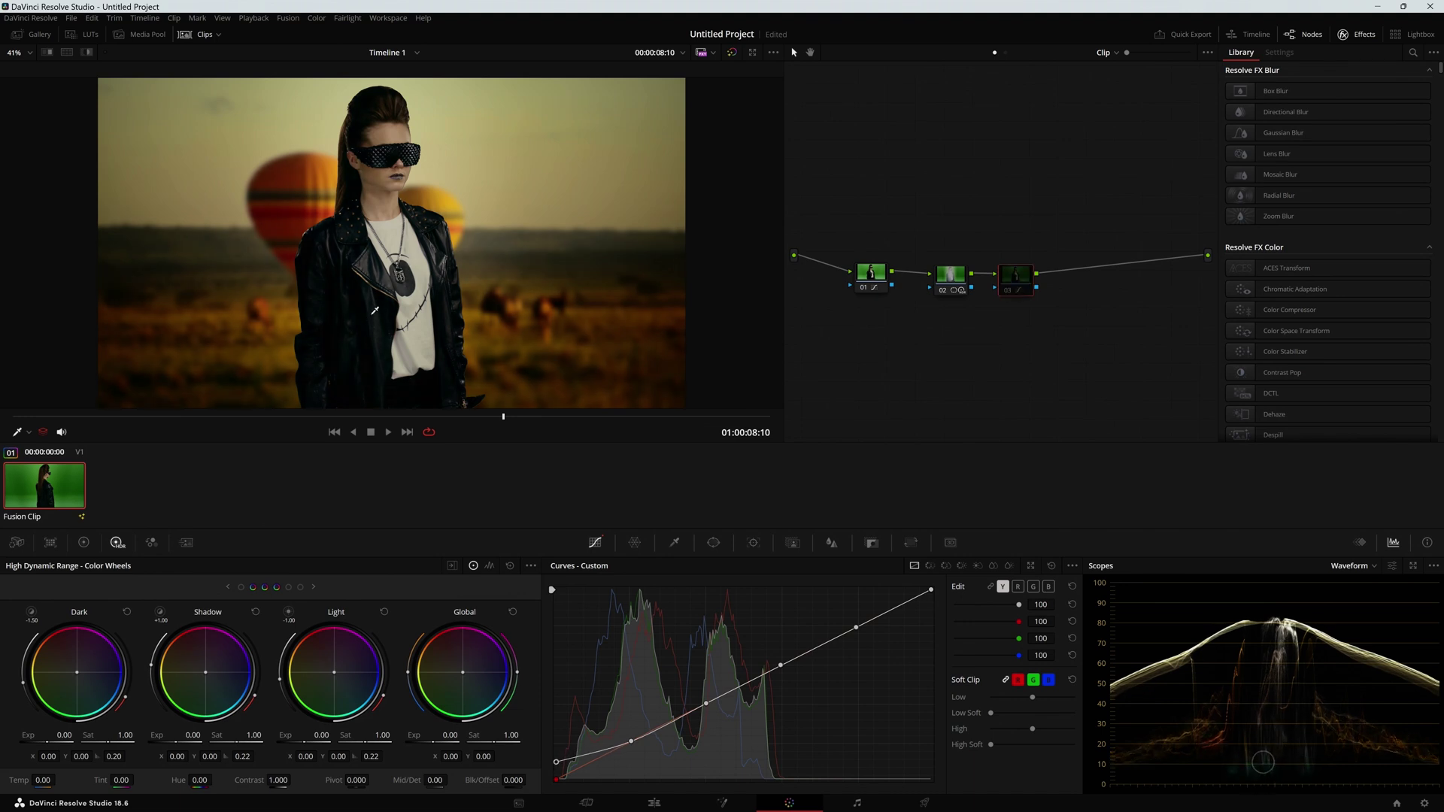
Bypass all grades to scrub the ungraded footage, then re-enable them to compare.
{"action": "left_click", "coordinate": [341, 413]}
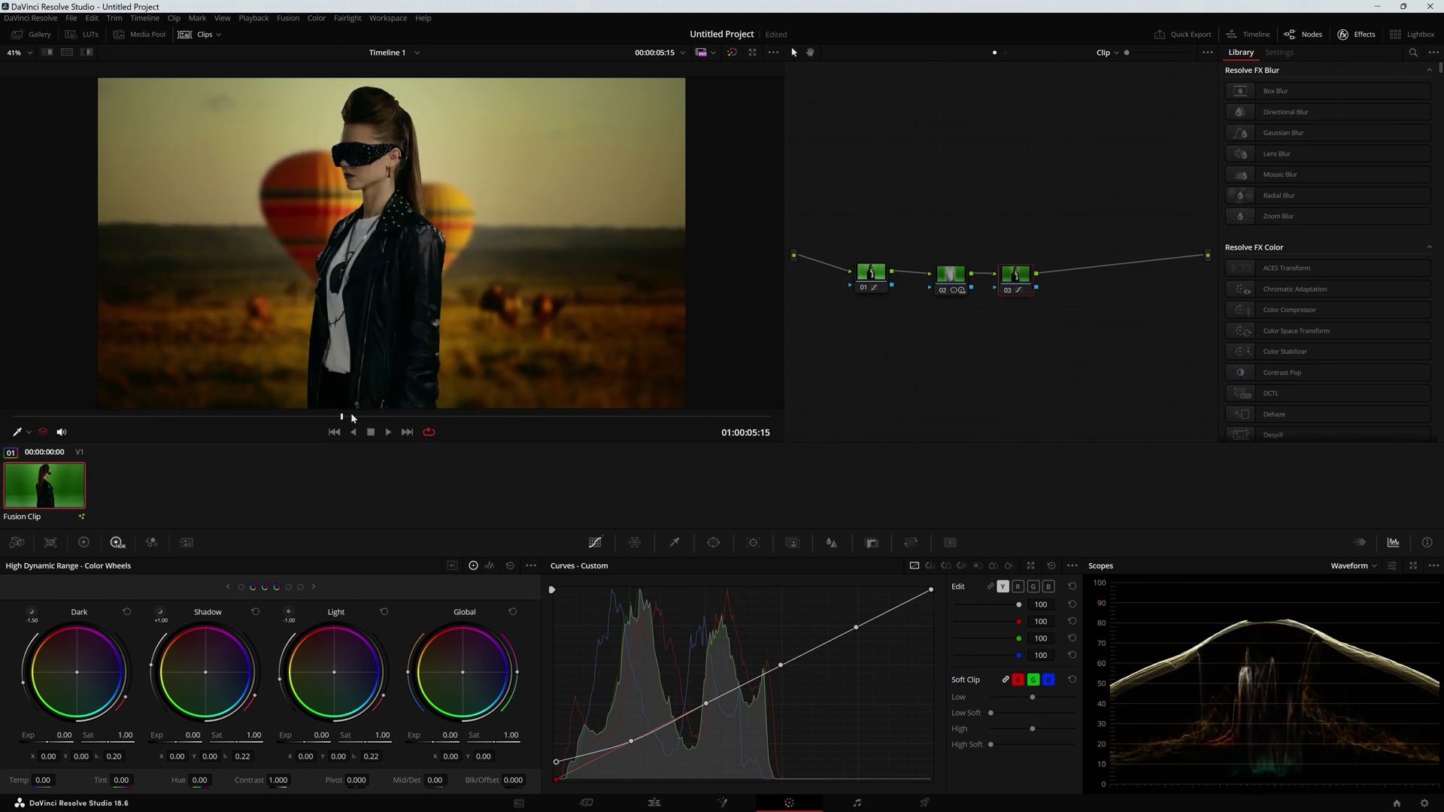
{"action": "key", "text": "shift+d"}
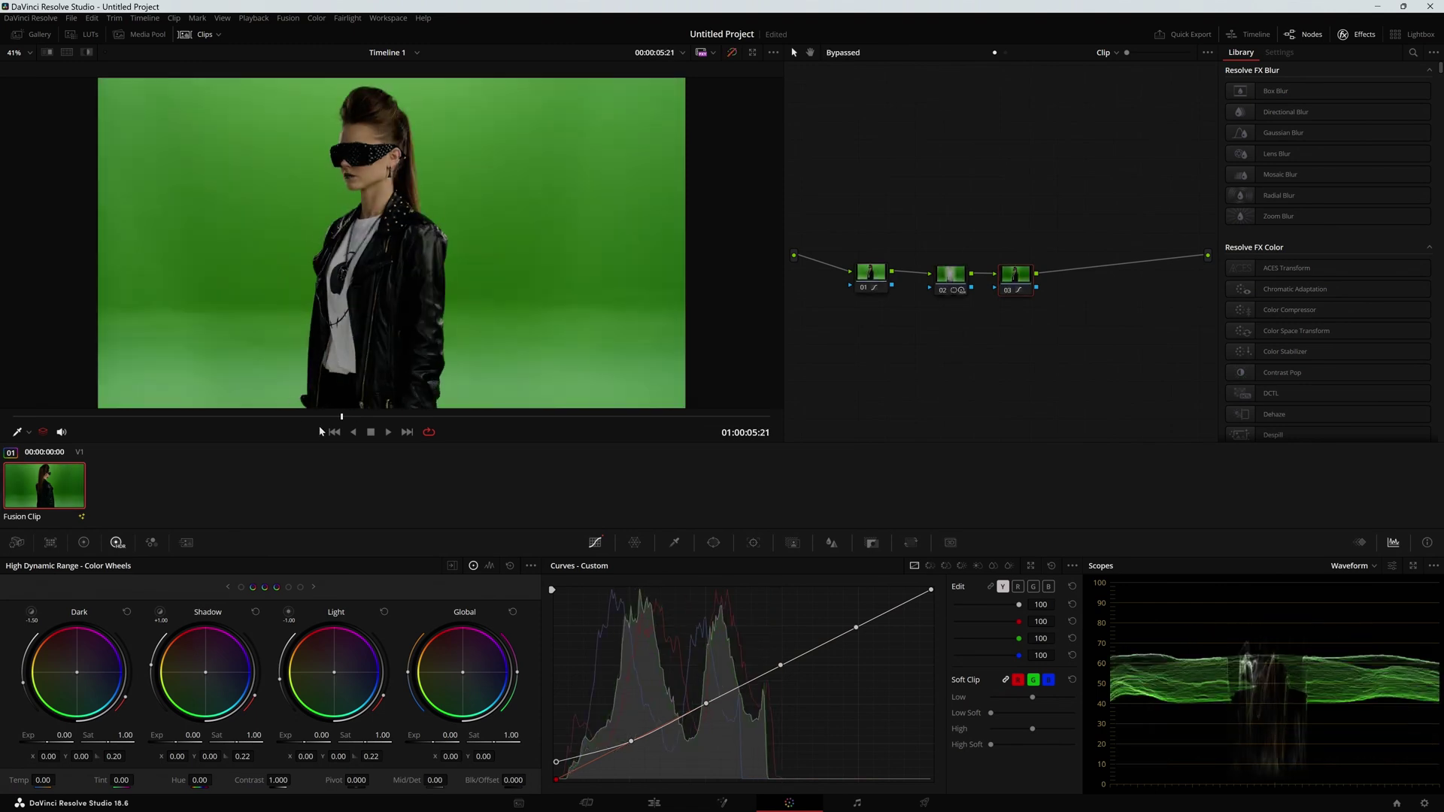
{"action": "left_click_drag", "start_coordinate": [421, 415], "coordinate": [603, 422]}
{"action": "key", "text": "shift+d"}
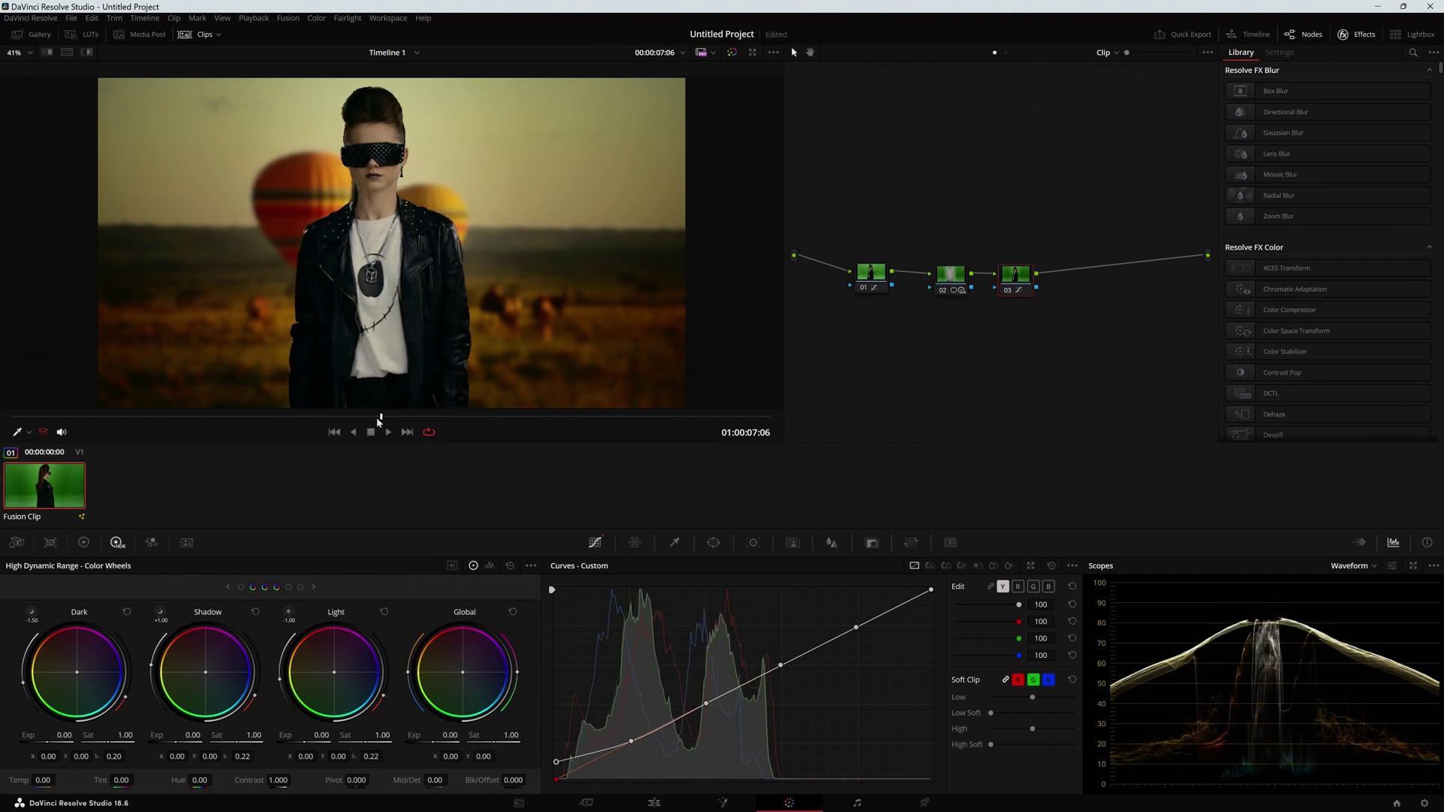